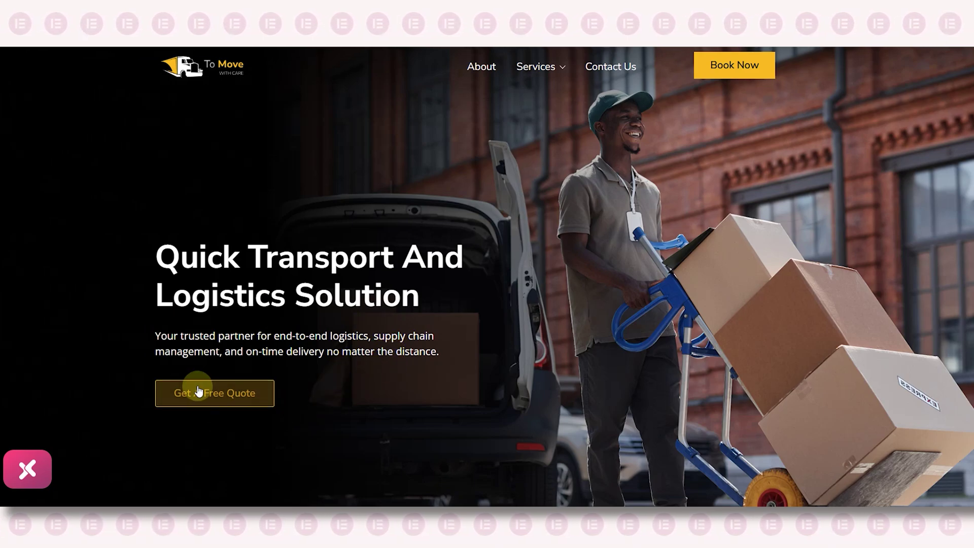
Step: Create a new WordPress page titled 'Home'
{"action": "scroll", "coordinate": [221, 401], "scroll_direction": "down", "scroll_amount": 4}
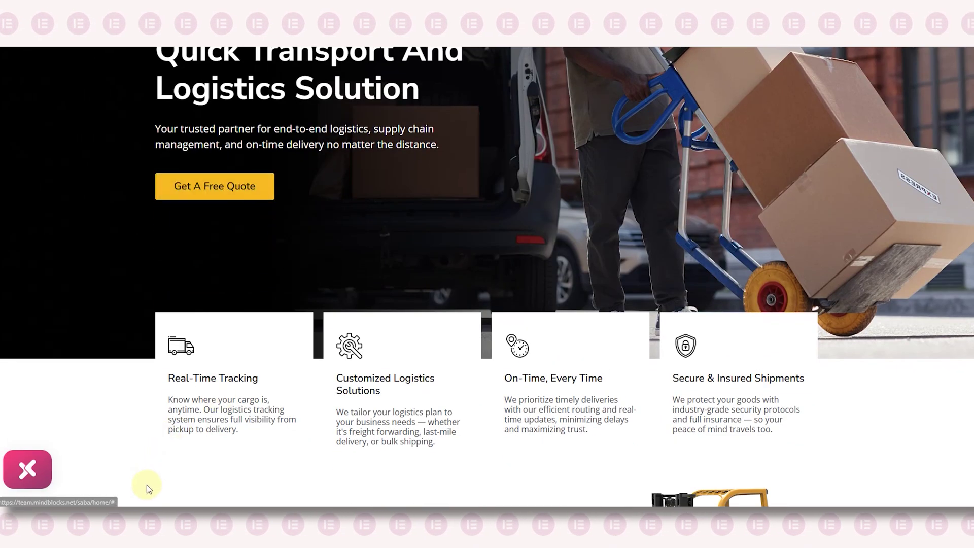
{"action": "scroll", "coordinate": [812, 447], "scroll_direction": "down", "scroll_amount": 1}
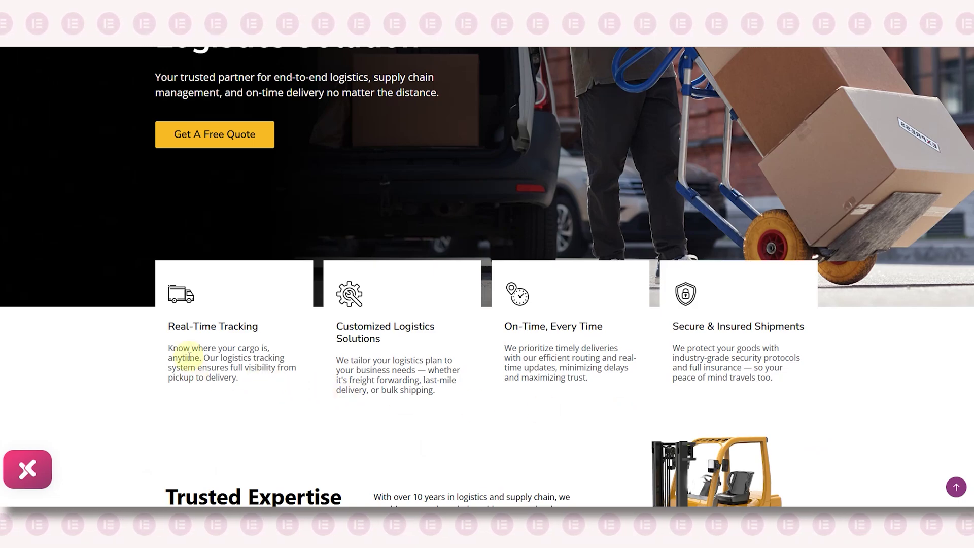
{"action": "scroll", "coordinate": [195, 373], "scroll_direction": "down", "scroll_amount": 1}
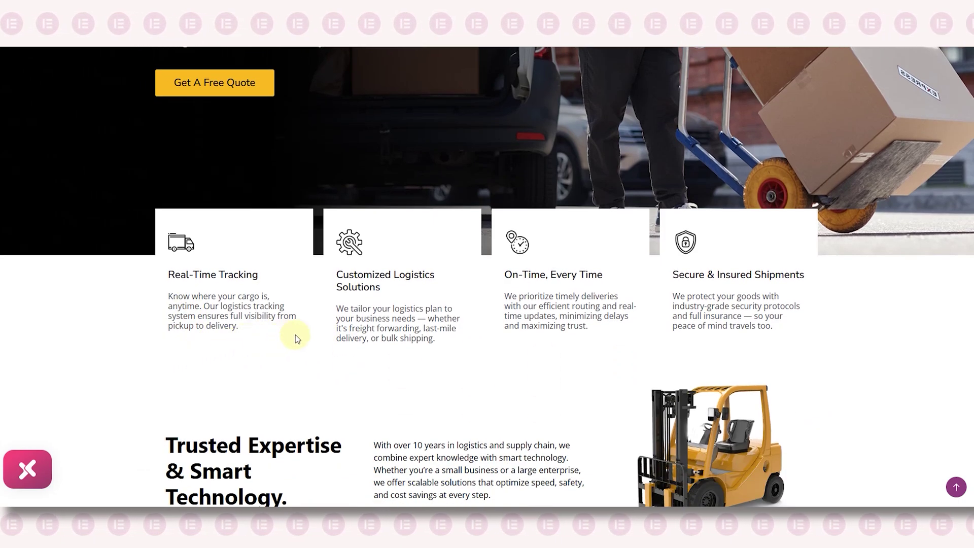
{"action": "scroll", "coordinate": [299, 336], "scroll_direction": "down", "scroll_amount": 4}
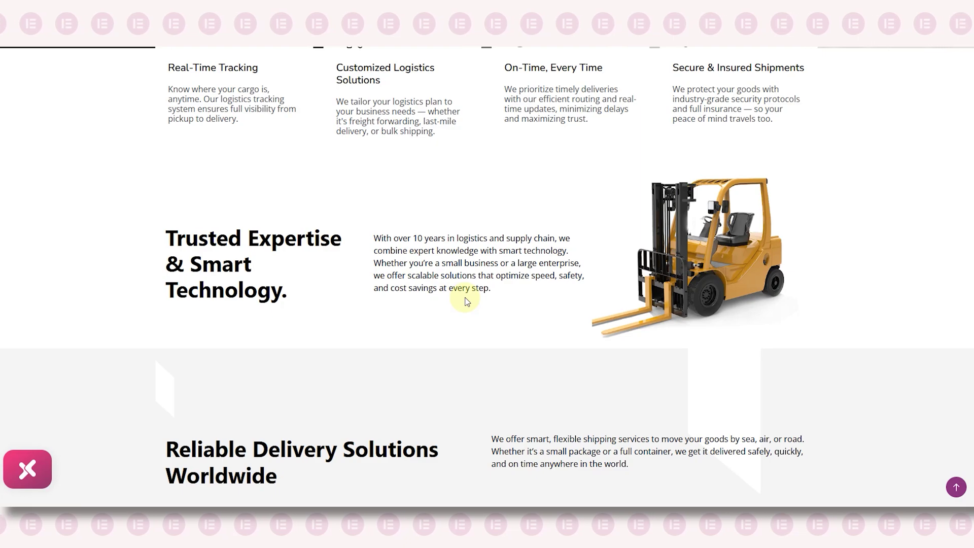
{"action": "scroll", "coordinate": [467, 302], "scroll_direction": "down", "scroll_amount": 5}
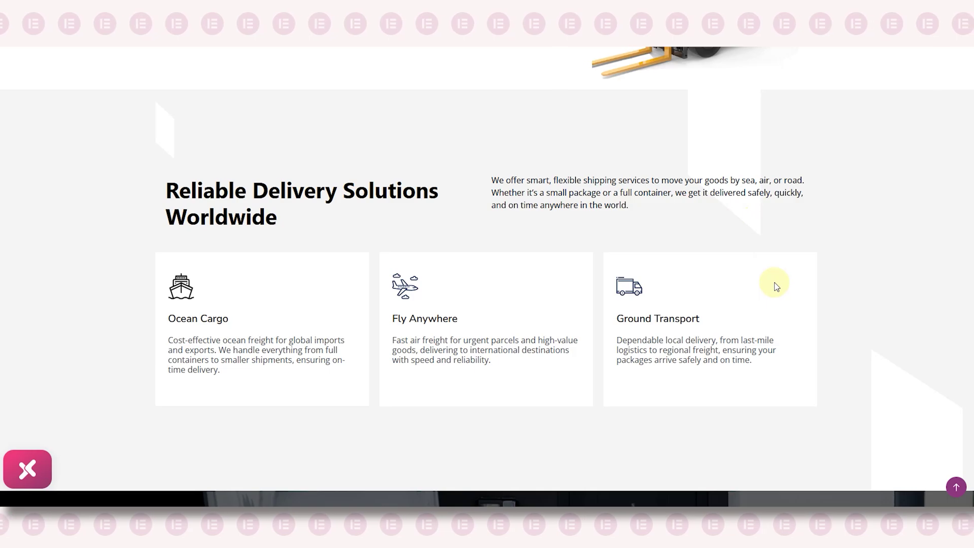
{"action": "scroll", "coordinate": [775, 285], "scroll_direction": "down", "scroll_amount": 8}
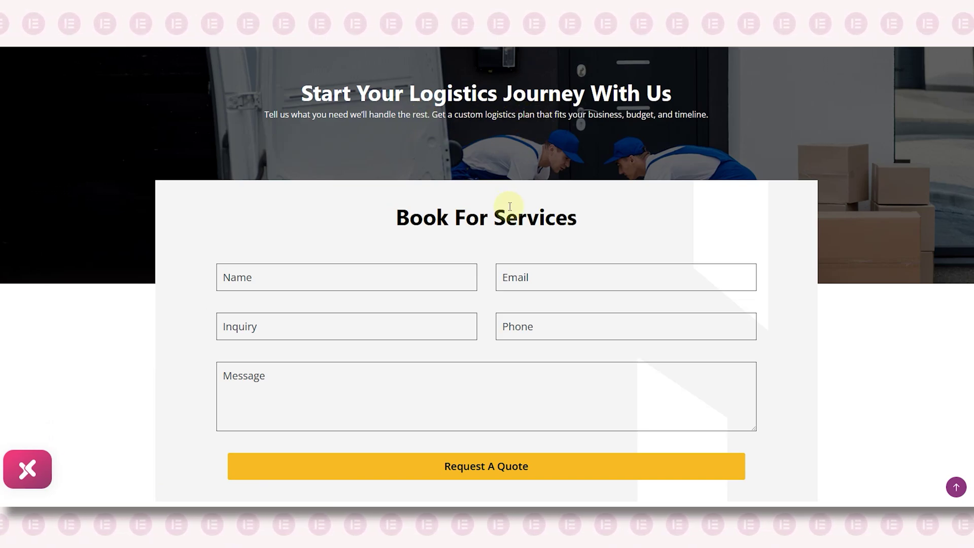
{"action": "scroll", "coordinate": [796, 179], "scroll_direction": "down", "scroll_amount": 7}
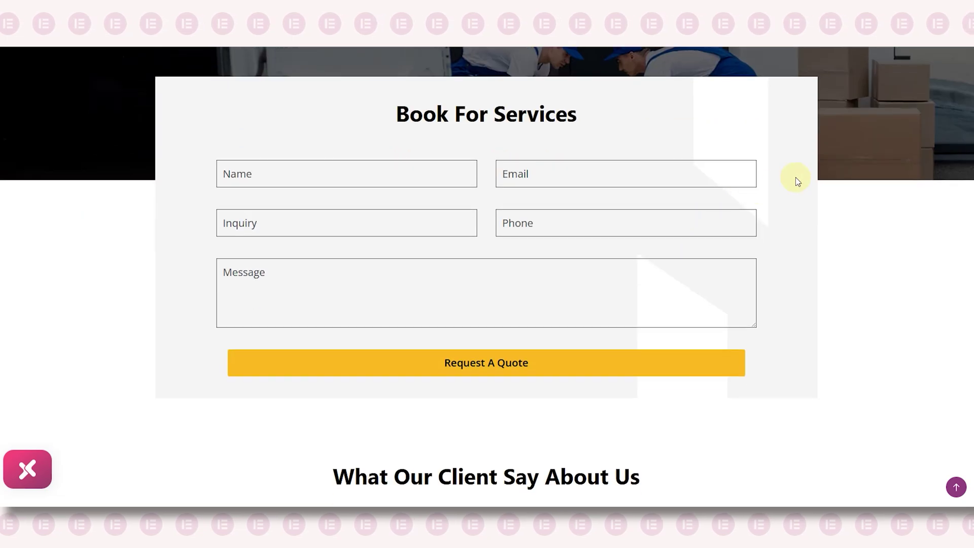
{"action": "scroll", "coordinate": [793, 182], "scroll_direction": "down", "scroll_amount": 2}
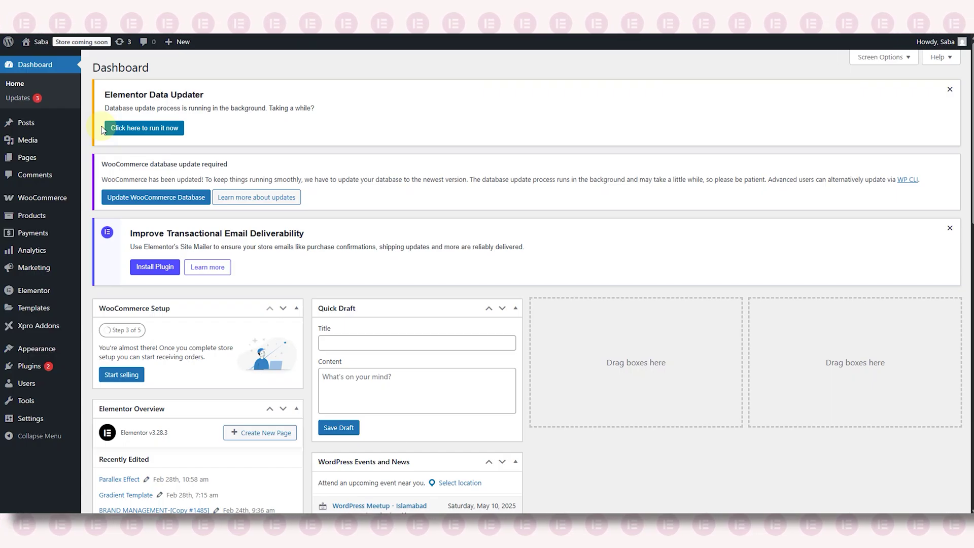
{"action": "left_click", "coordinate": [38, 157]}
{"action": "left_click", "coordinate": [145, 68]}
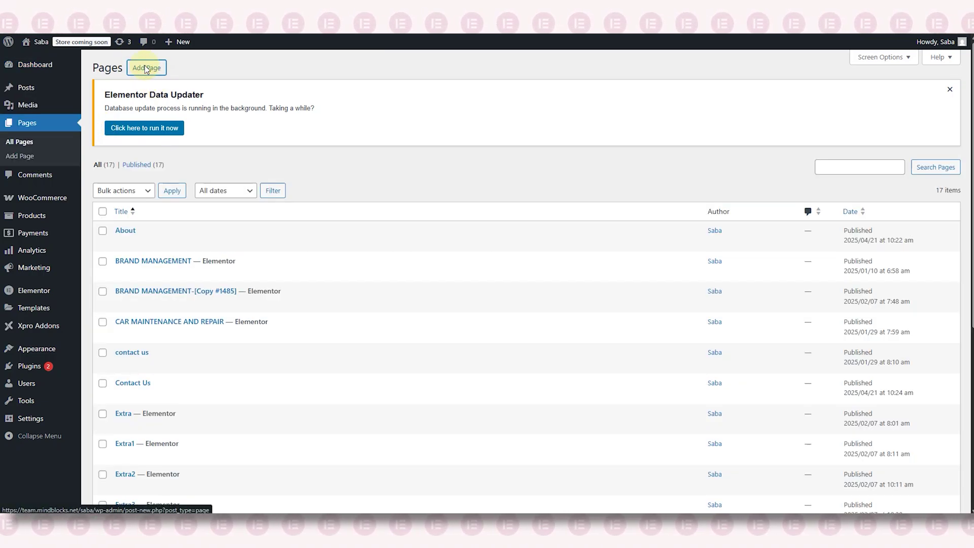
{"action": "left_click", "coordinate": [261, 124]}
{"action": "type", "text": "Home"}
Step: Set the page's Sidebar Layout to No Sidebar and Content Layout to Full Width
{"action": "left_click", "coordinate": [893, 379]}
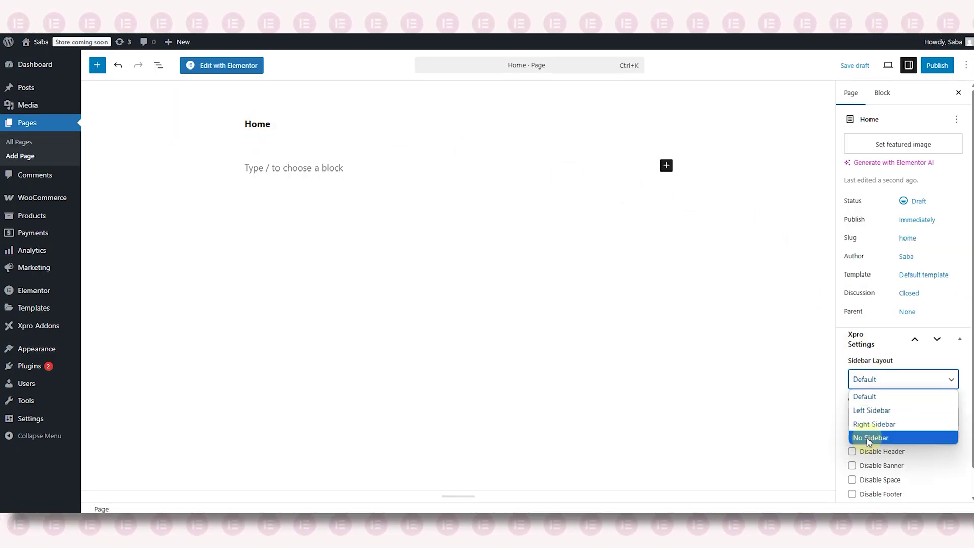
{"action": "left_click", "coordinate": [866, 438]}
{"action": "left_click", "coordinate": [883, 418]}
{"action": "left_click", "coordinate": [881, 477]}
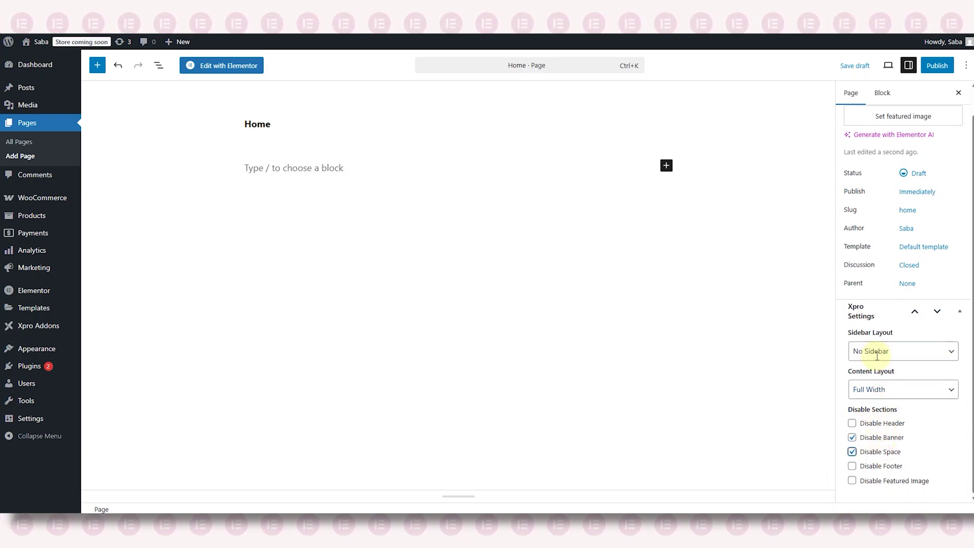
Step: Publish the Home page and open it in Elementor
{"action": "left_click", "coordinate": [937, 66]}
{"action": "left_click", "coordinate": [933, 66]}
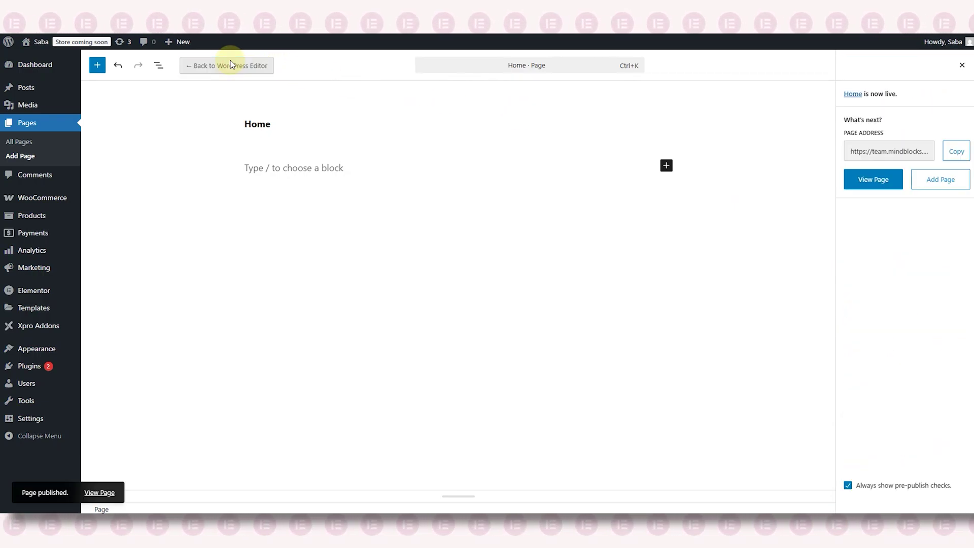
{"action": "left_click", "coordinate": [229, 65]}
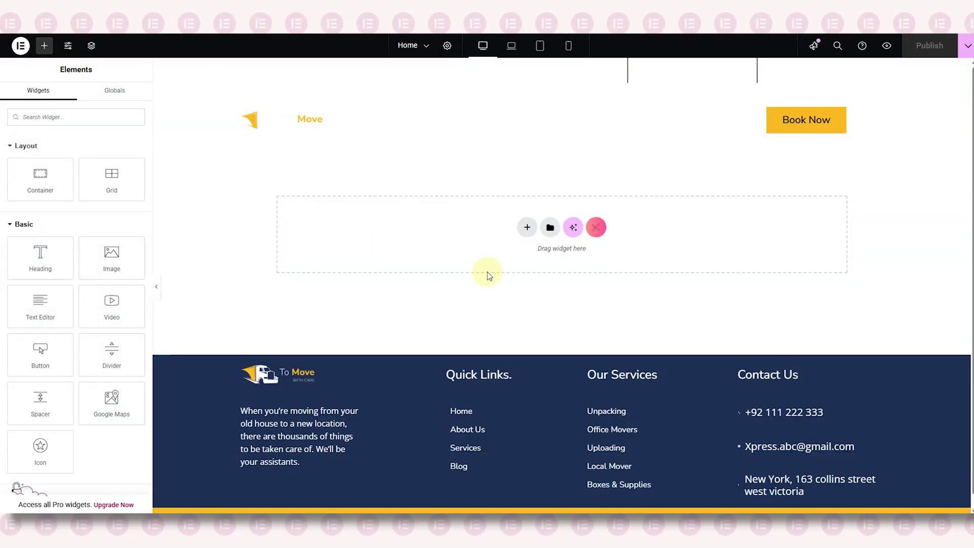
Step: Add a single-column Flexbox container to the empty page
{"action": "left_click", "coordinate": [527, 228]}
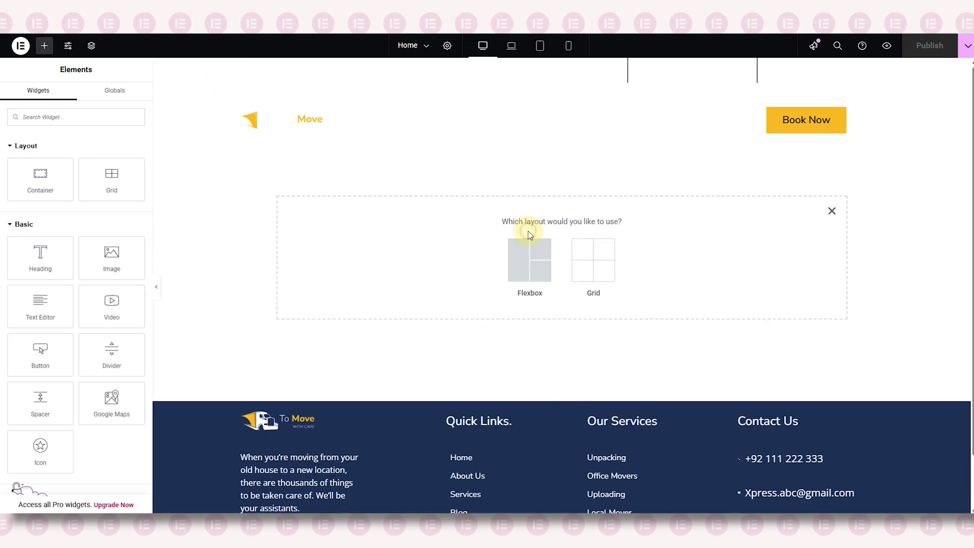
{"action": "left_click", "coordinate": [523, 270]}
{"action": "left_click", "coordinate": [421, 256]}
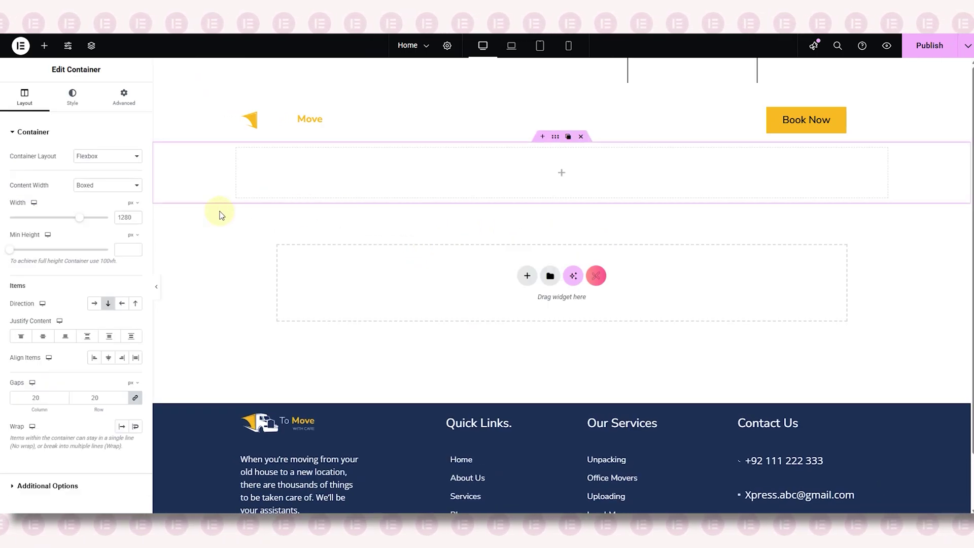
{"action": "left_click", "coordinate": [123, 217]}
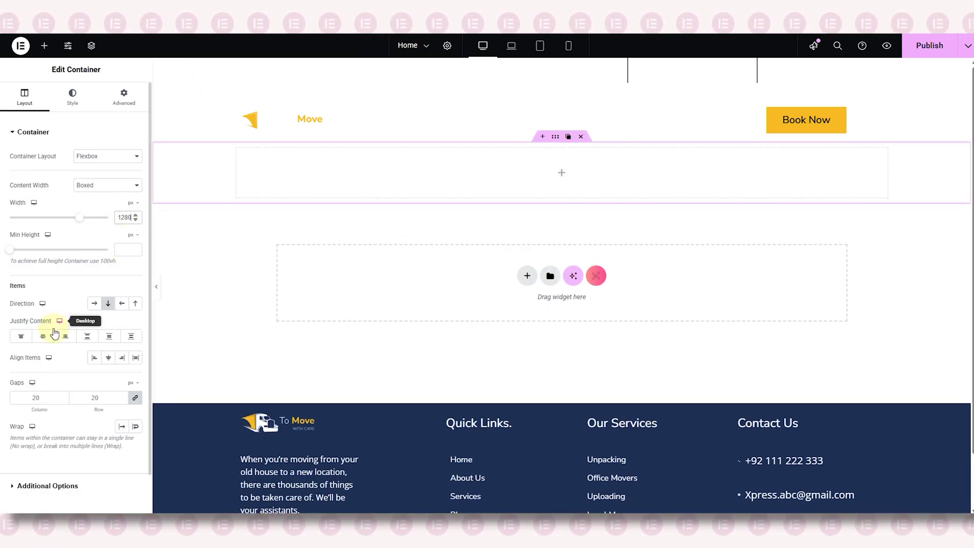
Step: Give the container a classic delivery-photo background: Center Center, No-repeat, Cover
{"action": "left_click", "coordinate": [77, 108]}
{"action": "left_click", "coordinate": [94, 176]}
{"action": "left_click", "coordinate": [84, 246]}
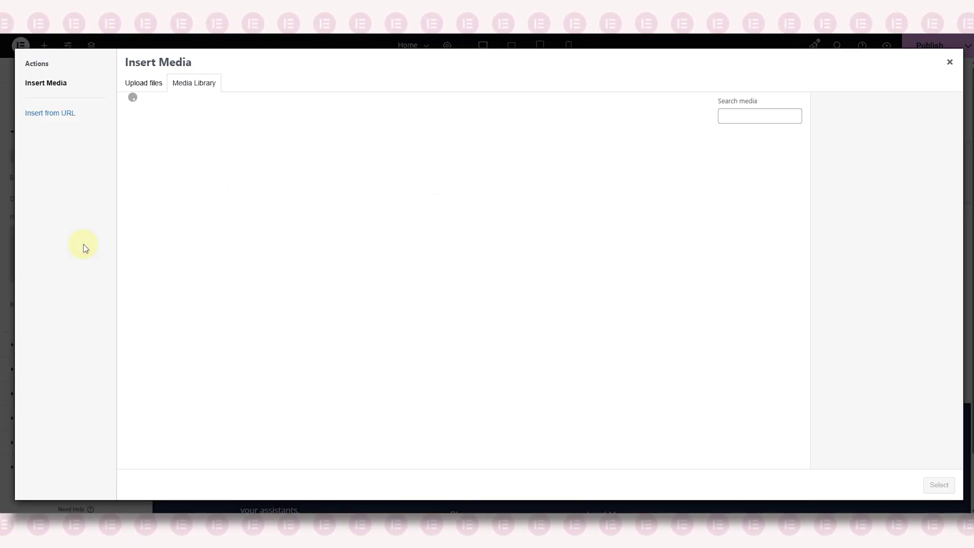
{"action": "left_click", "coordinate": [159, 392]}
{"action": "left_click", "coordinate": [940, 485]}
{"action": "left_click", "coordinate": [108, 339]}
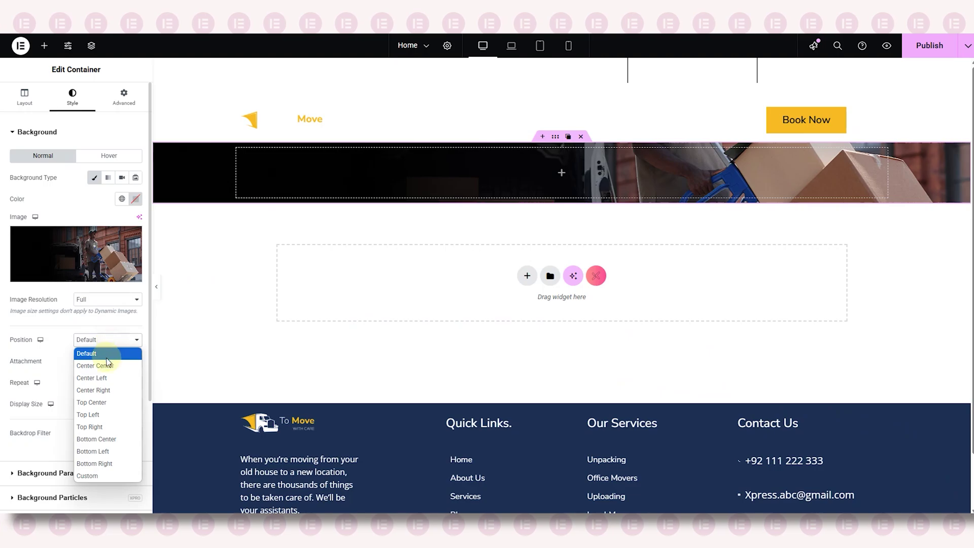
{"action": "left_click", "coordinate": [108, 365]}
{"action": "left_click", "coordinate": [108, 382]}
{"action": "left_click", "coordinate": [96, 407]}
{"action": "left_click", "coordinate": [108, 404]}
{"action": "left_click", "coordinate": [99, 428]}
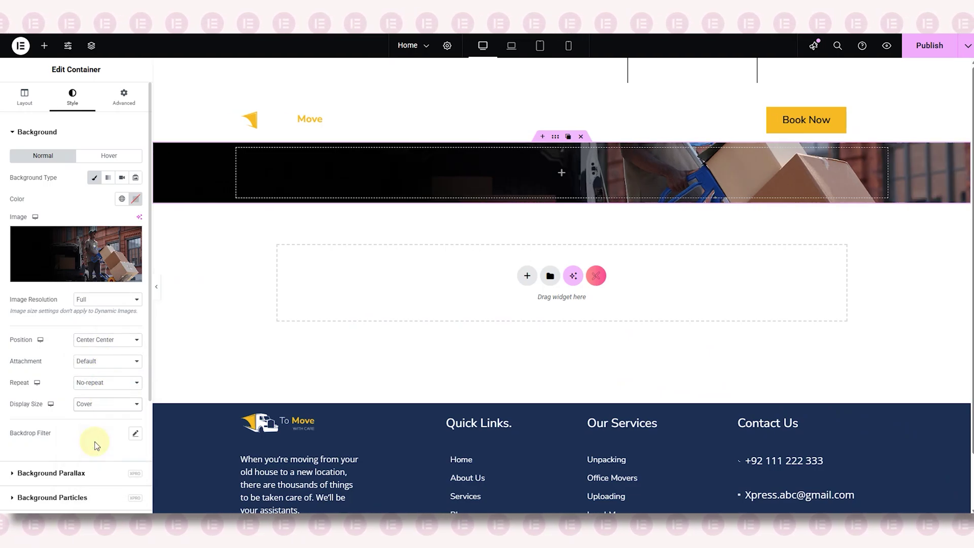
Step: Set the container's Min Height to 800, padding to zero and Margin Top to -166
{"action": "left_click", "coordinate": [24, 97]}
{"action": "left_click", "coordinate": [124, 250]}
{"action": "type", "text": "800"}
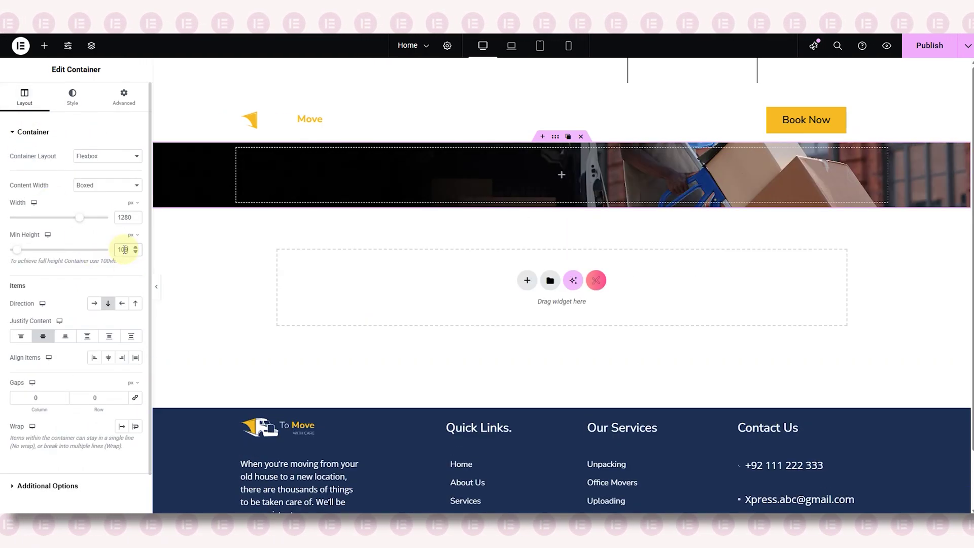
{"action": "left_click", "coordinate": [124, 96]}
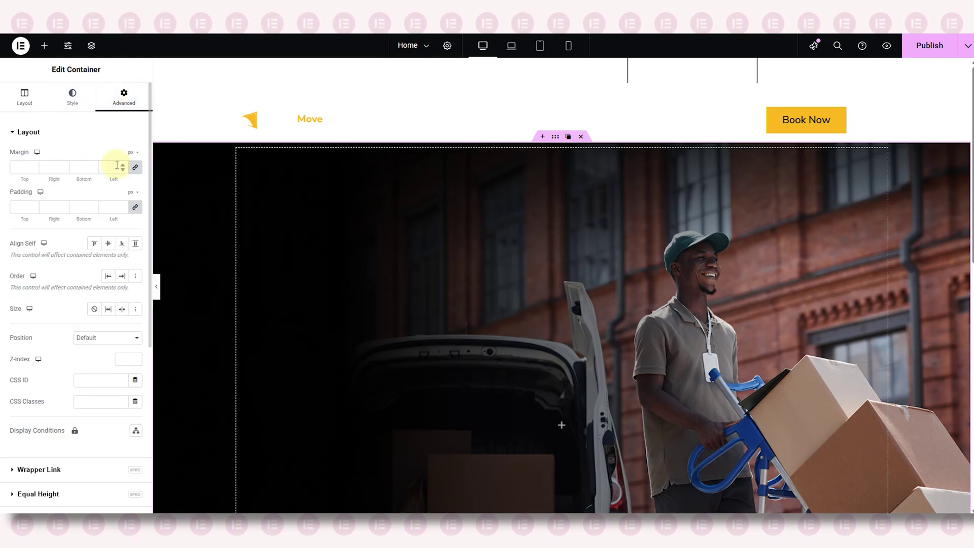
{"action": "left_click", "coordinate": [134, 205]}
{"action": "type", "text": "-166"}
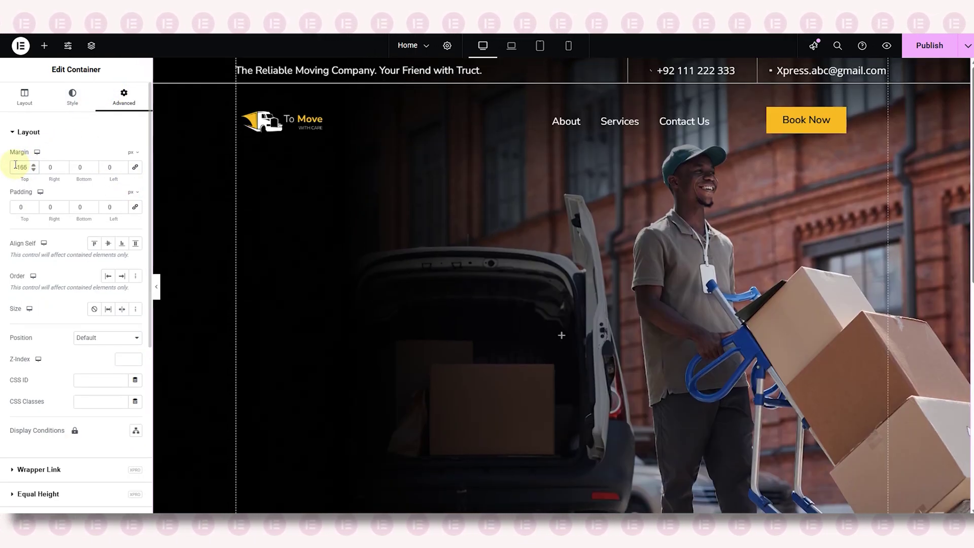
{"action": "left_click", "coordinate": [156, 286]}
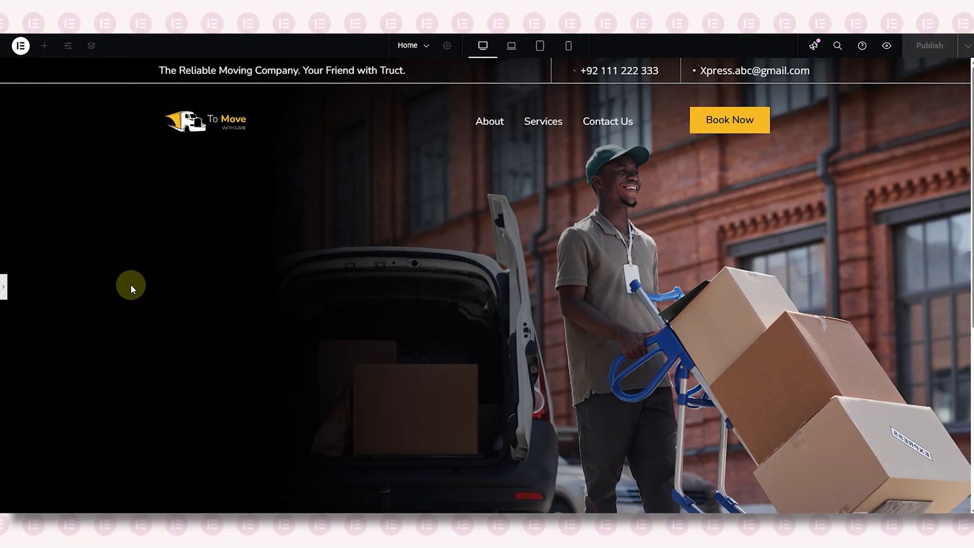
Step: Drag a Heading widget into the hero container
{"action": "left_click", "coordinate": [3, 287]}
{"action": "left_click", "coordinate": [26, 96]}
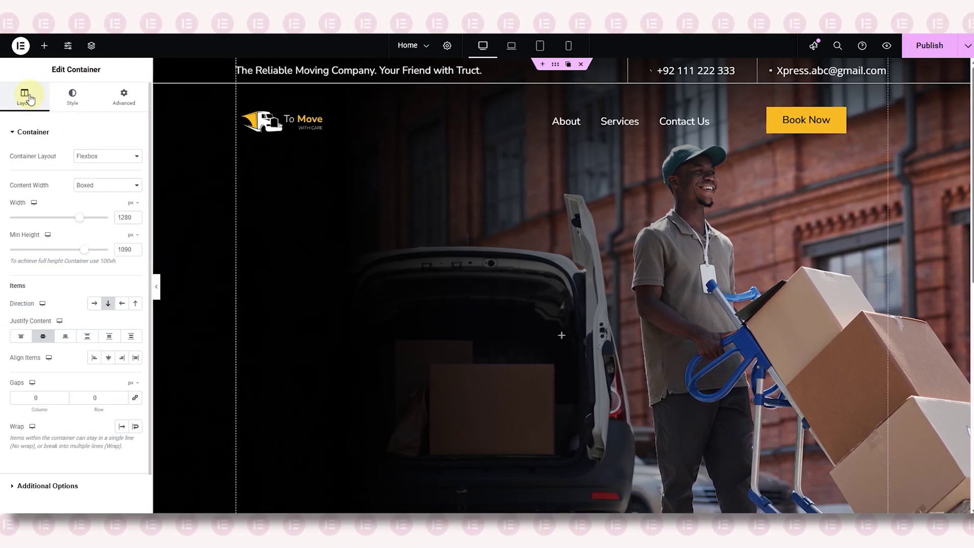
{"action": "left_click", "coordinate": [45, 45]}
{"action": "left_click", "coordinate": [44, 116]}
{"action": "type", "text": "he"}
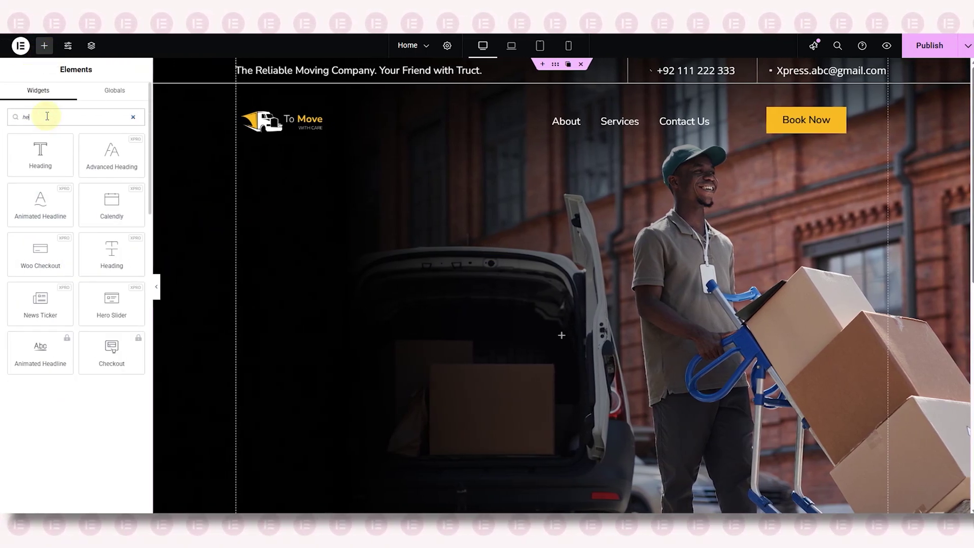
{"action": "type", "text": "ading"}
{"action": "left_click_drag", "start_coordinate": [124, 201], "coordinate": [379, 276]}
Step: Replace the heading text with 'Quick Transport And Logistics Solution' and colour it white
{"action": "key", "text": "ctrl+a"}
{"action": "key", "text": "BackSpace"}
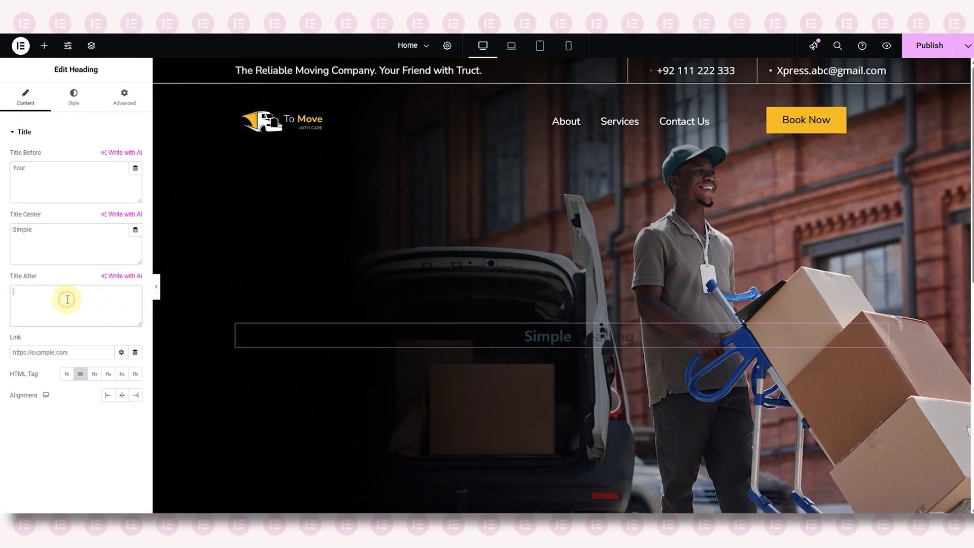
{"action": "left_click", "coordinate": [50, 184]}
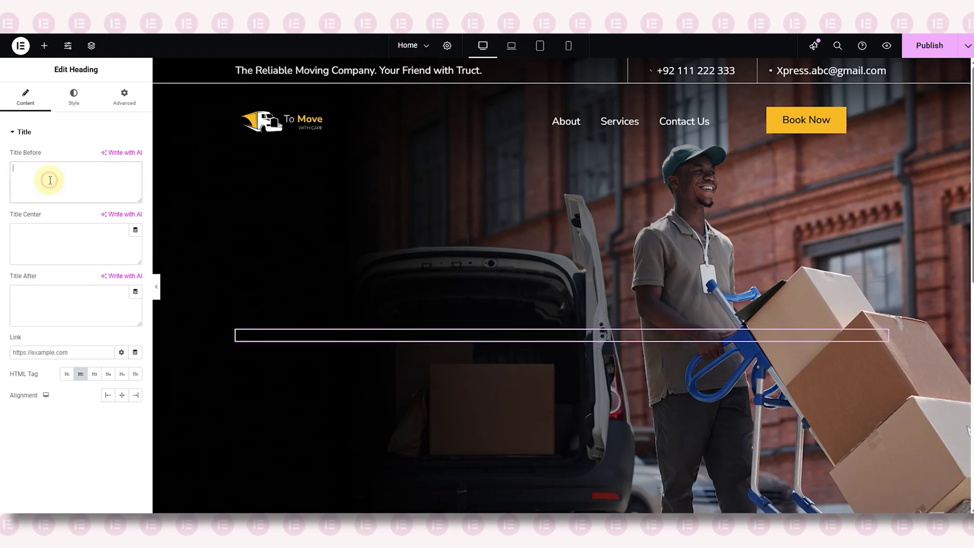
{"action": "type", "text": "Quick Transport and Logistics Solution"}
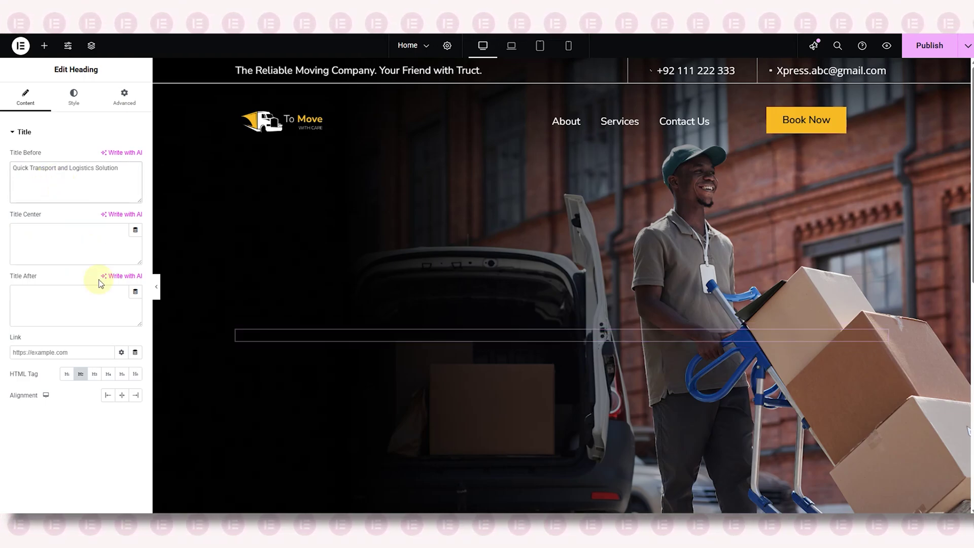
{"action": "left_click", "coordinate": [67, 113]}
{"action": "left_click", "coordinate": [136, 177]}
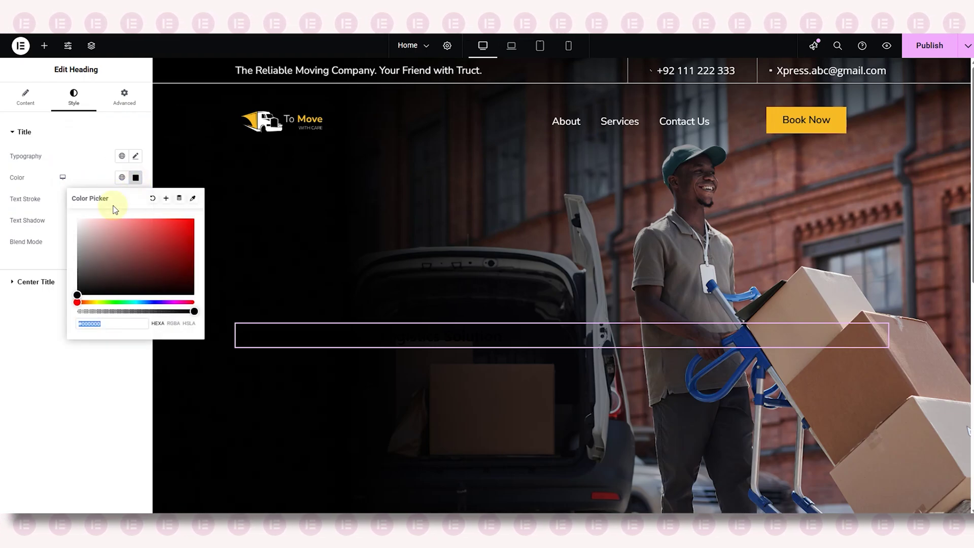
{"action": "left_click", "coordinate": [131, 164]}
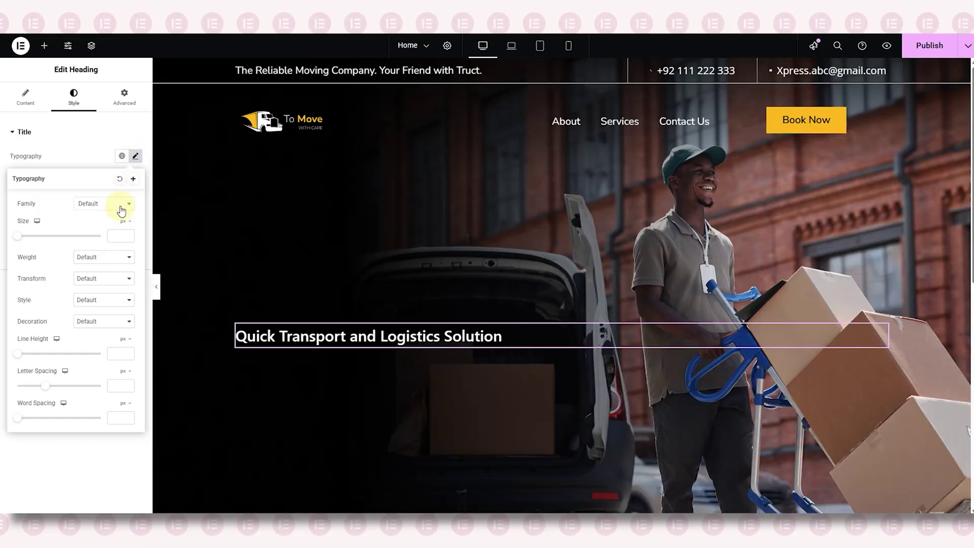
Step: Set the heading typography to Nunito Sans, 62px, Bold 700, Capitalize
{"action": "left_click", "coordinate": [120, 210]}
{"action": "type", "text": "nunito sans"}
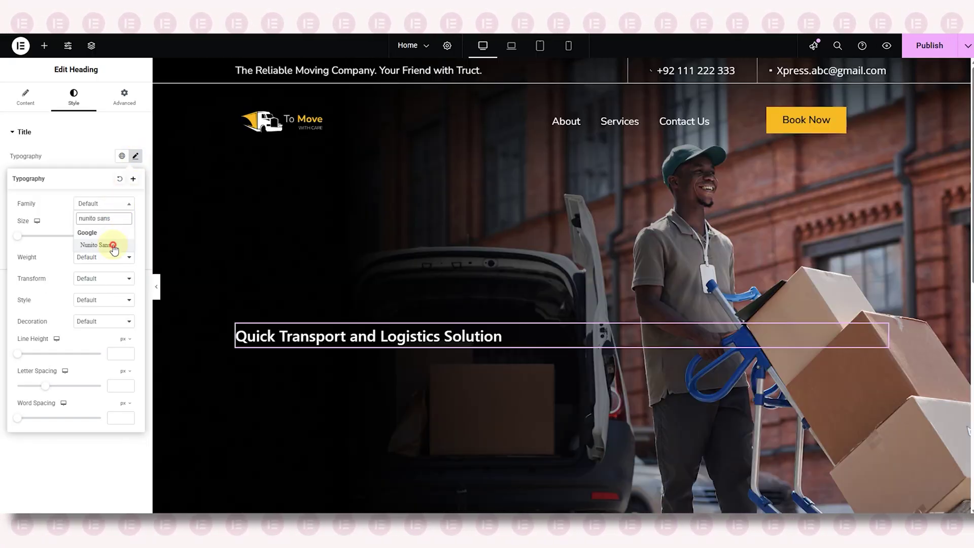
{"action": "left_click", "coordinate": [113, 245]}
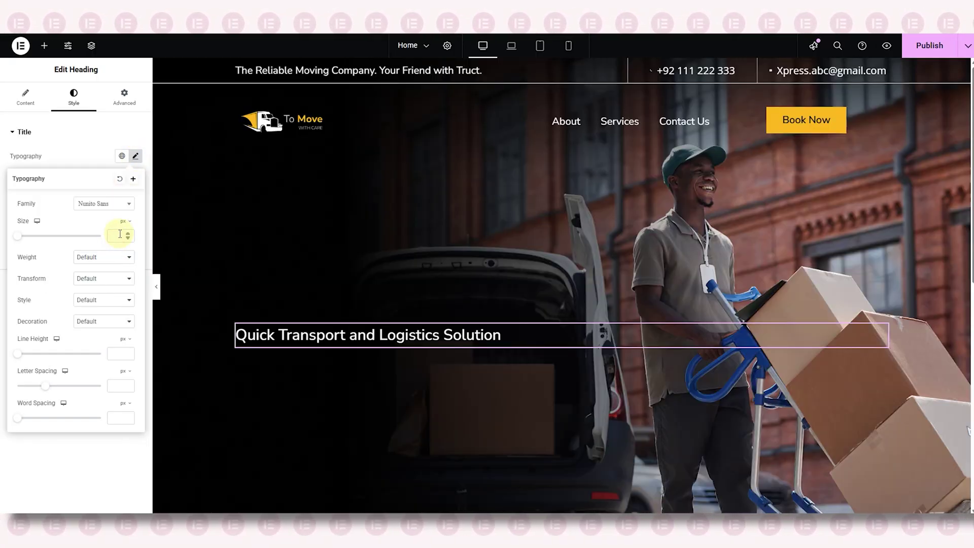
{"action": "type", "text": "62"}
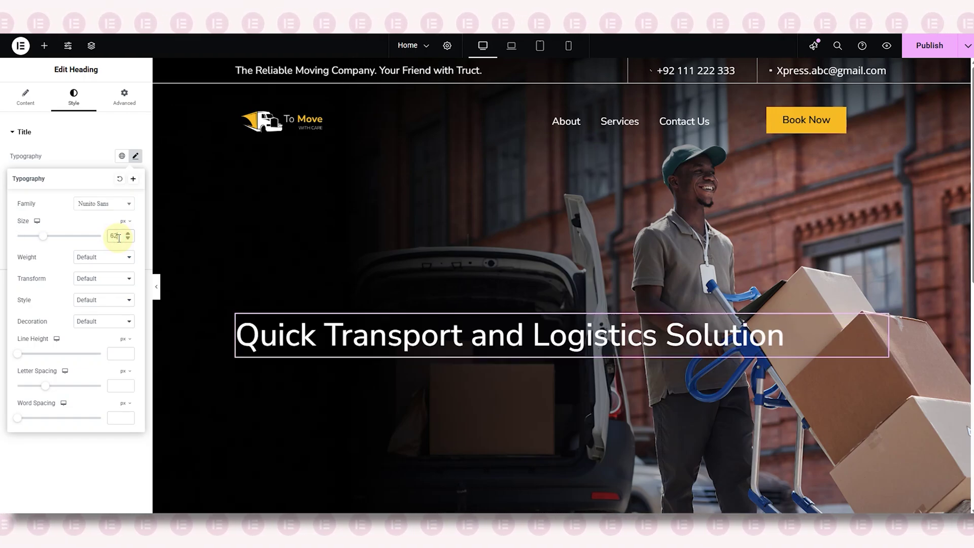
{"action": "left_click", "coordinate": [92, 259]}
{"action": "left_click", "coordinate": [107, 345]}
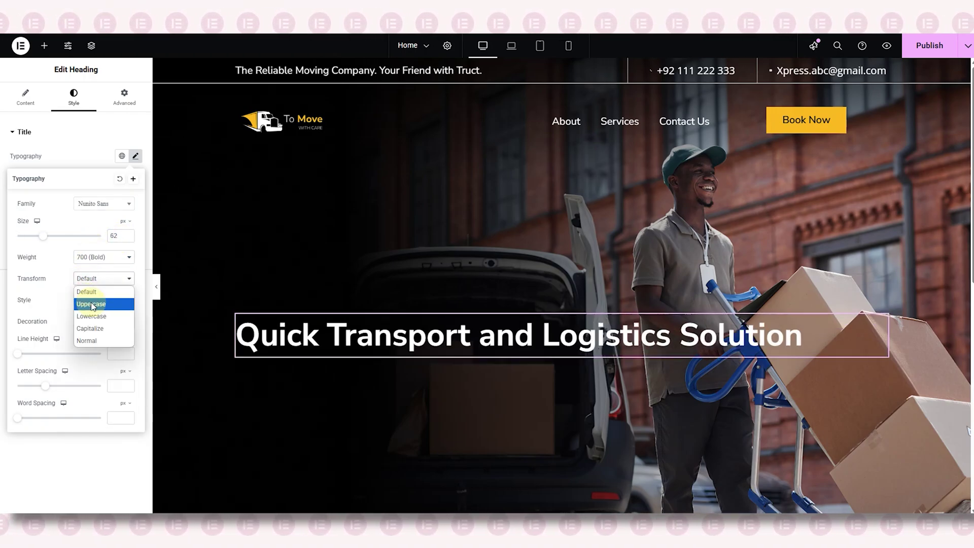
{"action": "left_click", "coordinate": [92, 329]}
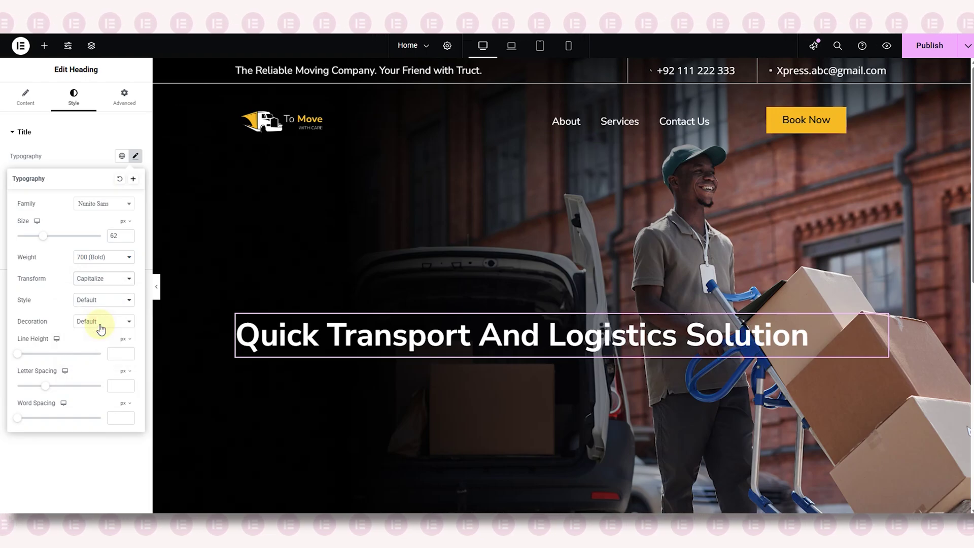
{"action": "left_click", "coordinate": [83, 163]}
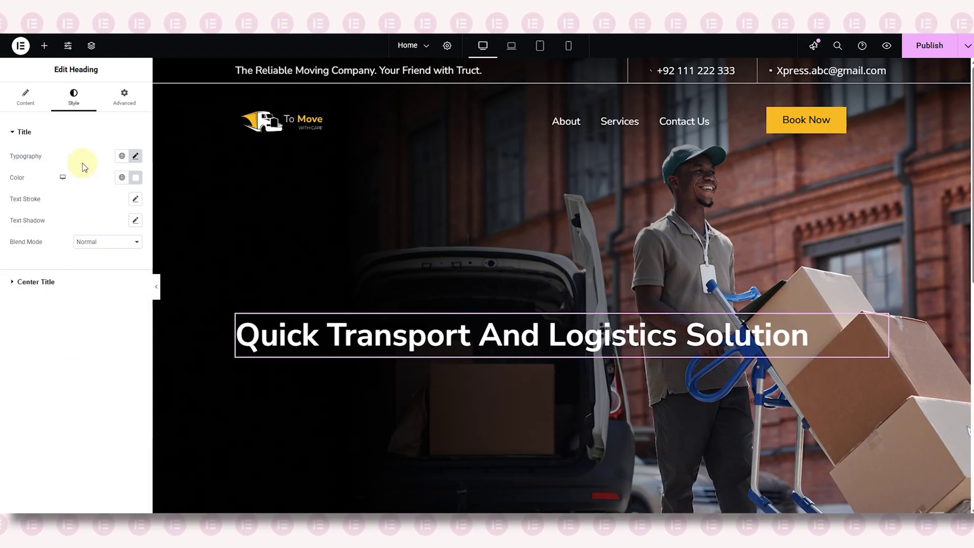
Step: Give the heading a 444 right margin and 150 top padding
{"action": "left_click", "coordinate": [124, 97]}
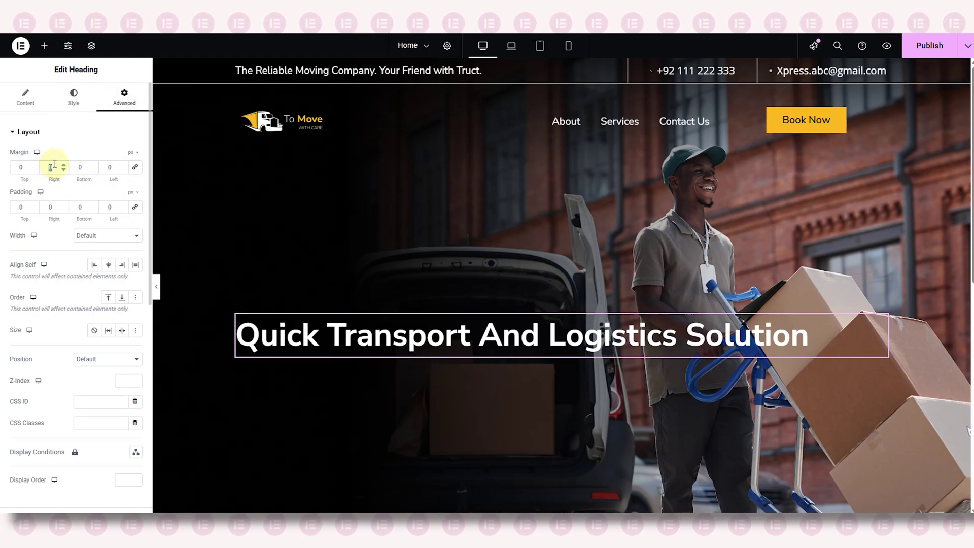
{"action": "type", "text": "444"}
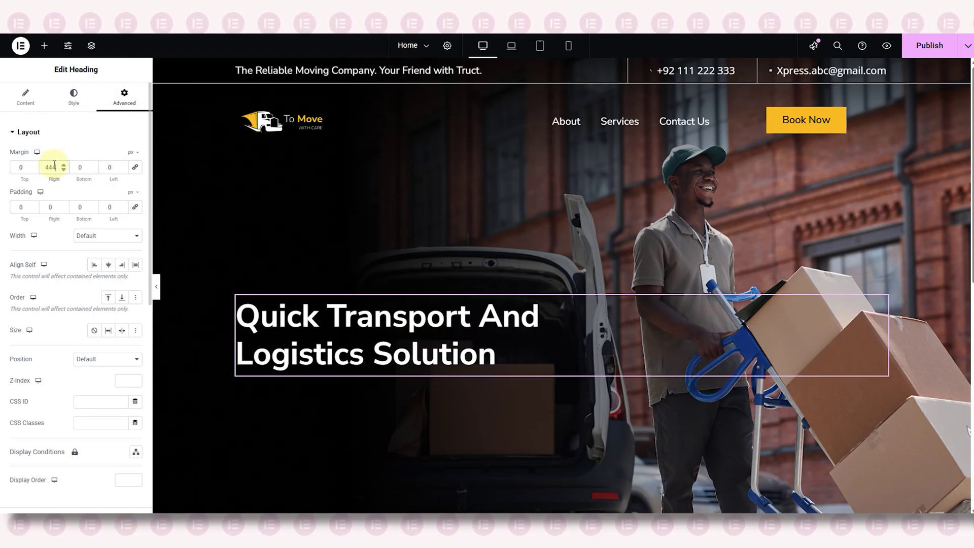
{"action": "left_click", "coordinate": [21, 208]}
{"action": "type", "text": "150"}
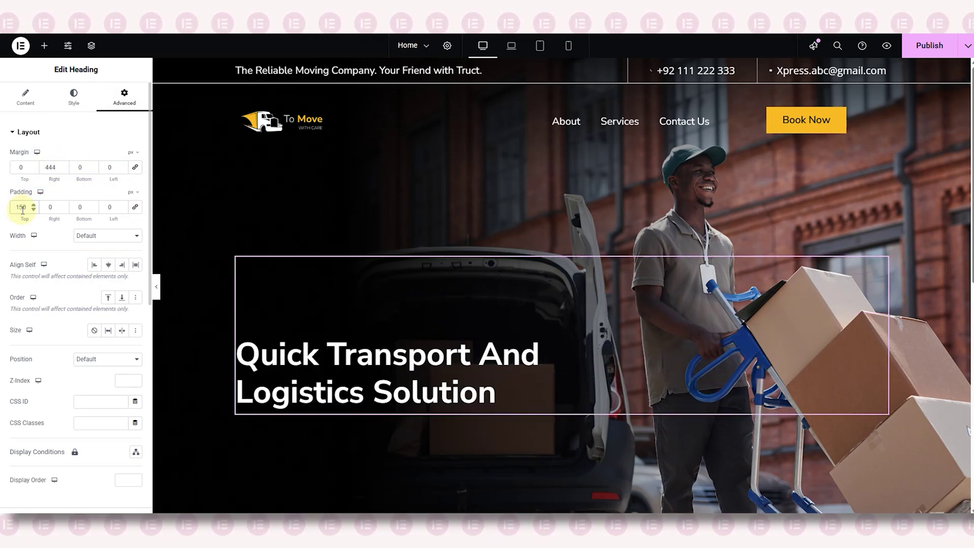
{"action": "left_click", "coordinate": [48, 133]}
{"action": "left_click", "coordinate": [28, 98]}
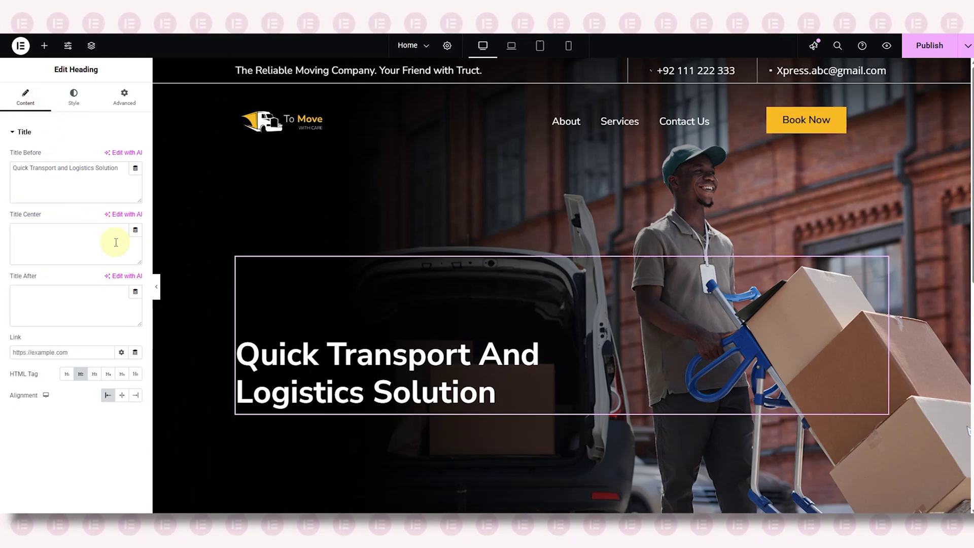
Step: Preview the hero with the panel hidden, then bring back the widget library
{"action": "left_click", "coordinate": [158, 291]}
{"action": "scroll", "coordinate": [196, 280], "scroll_direction": "down", "scroll_amount": 2}
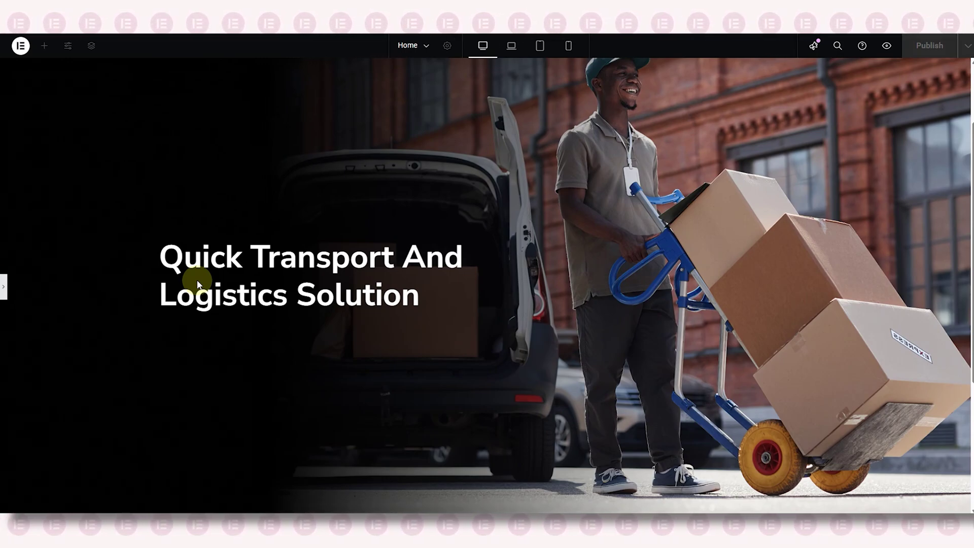
{"action": "scroll", "coordinate": [101, 284], "scroll_direction": "up", "scroll_amount": 1}
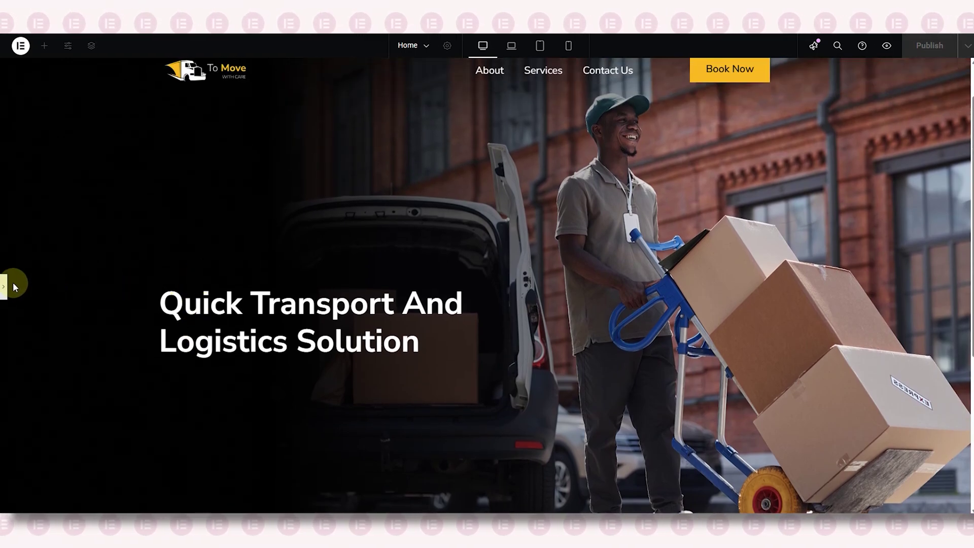
{"action": "left_click", "coordinate": [13, 282]}
{"action": "left_click", "coordinate": [44, 45]}
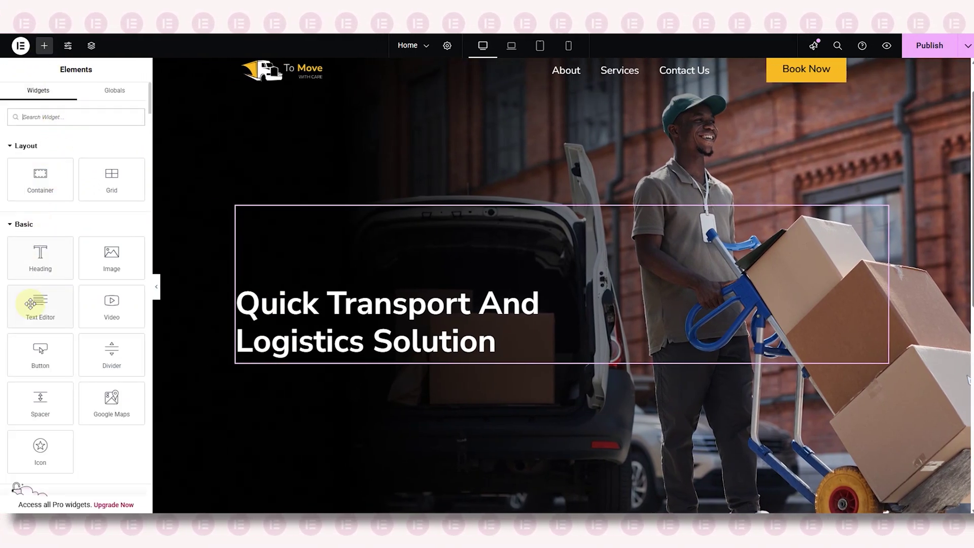
Step: Add a Text Editor below the heading and paste in the tagline
{"action": "left_click_drag", "start_coordinate": [31, 303], "coordinate": [283, 343]}
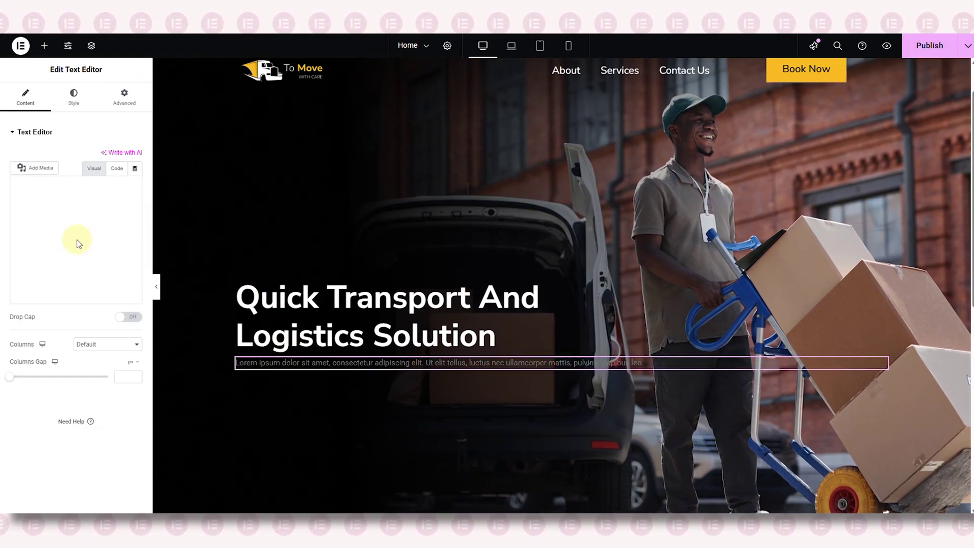
{"action": "key", "text": "ctrl+a"}
{"action": "key", "text": "Delete"}
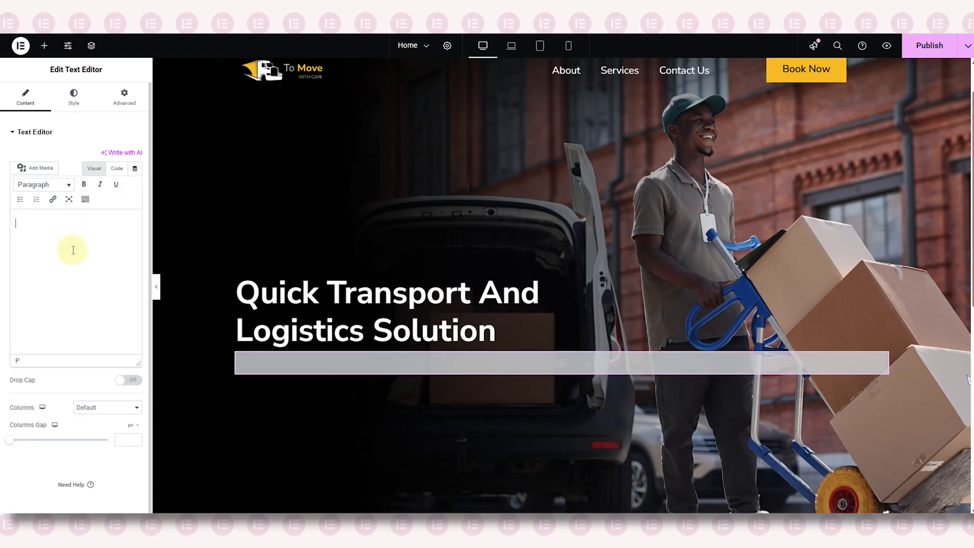
{"action": "type", "text": "Your trusted partner for end-to-end logistics, supply chain management, and on-time delivery no matter the distance."}
Step: Left-align the tagline and set it to Open Sans, 20px, weight 400
{"action": "left_click", "coordinate": [74, 97]}
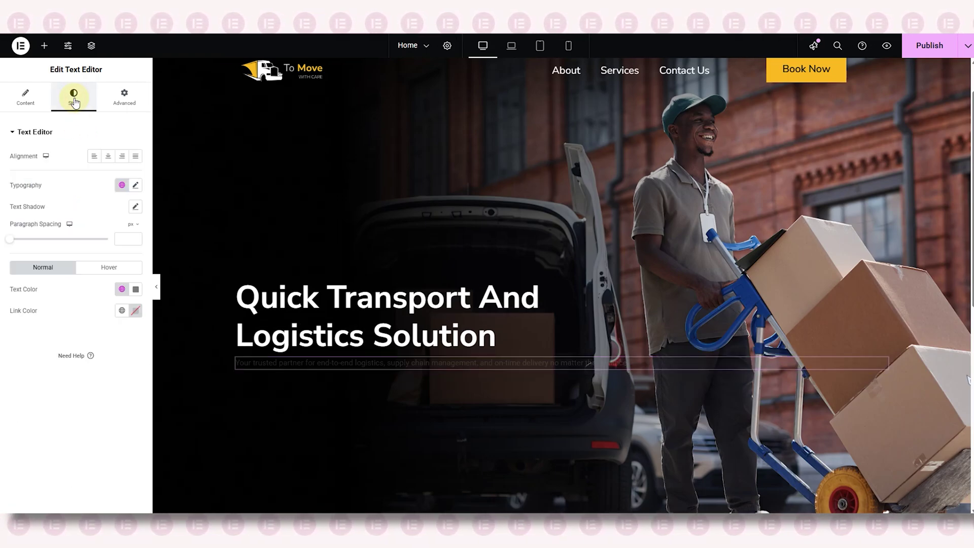
{"action": "left_click", "coordinate": [94, 155]}
{"action": "left_click", "coordinate": [134, 185]}
{"action": "left_click", "coordinate": [101, 232]}
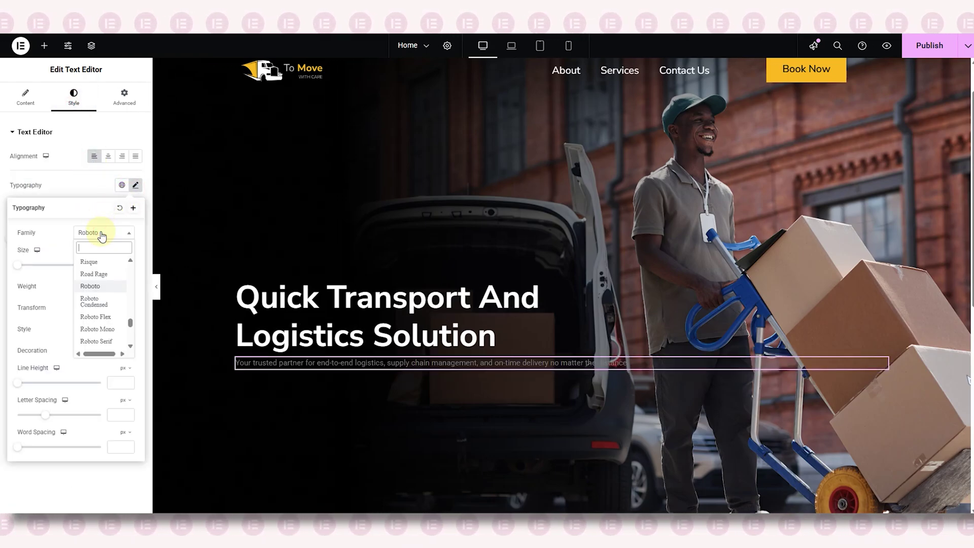
{"action": "type", "text": "open sans"}
{"action": "left_click", "coordinate": [116, 260]}
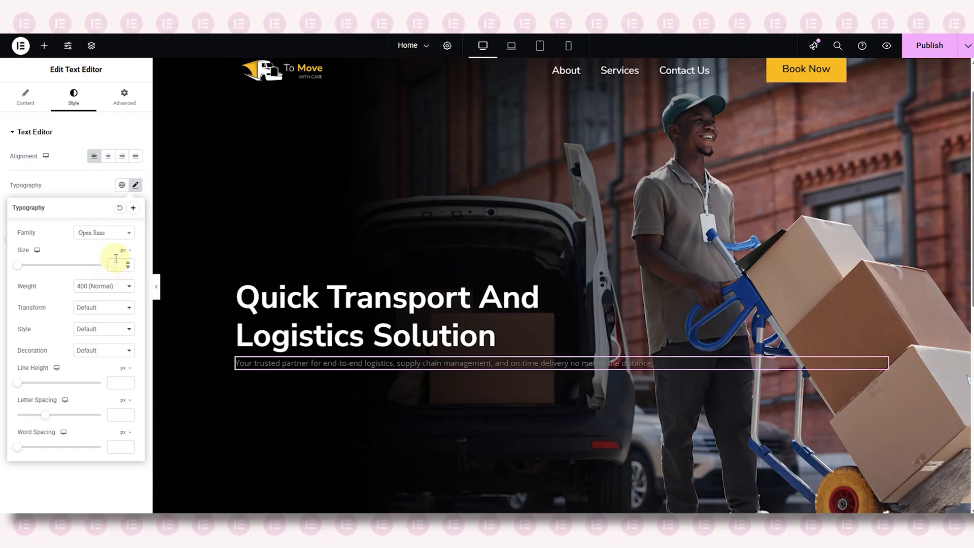
{"action": "type", "text": "20"}
{"action": "left_click", "coordinate": [119, 287]}
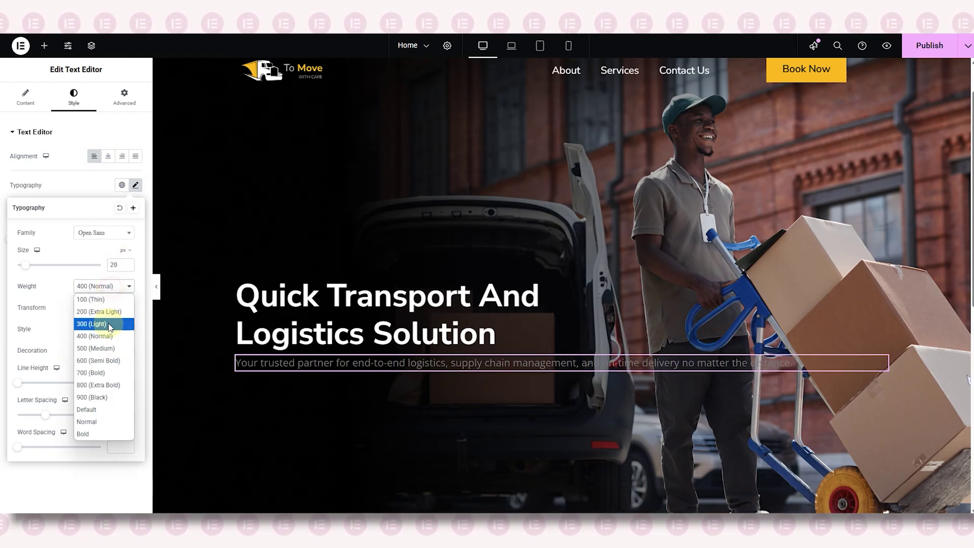
{"action": "left_click", "coordinate": [105, 315]}
{"action": "left_click", "coordinate": [91, 187]}
Step: Make the tagline white with Padding Right 674 and Padding Top 20
{"action": "left_click", "coordinate": [135, 289]}
{"action": "left_click", "coordinate": [77, 331]}
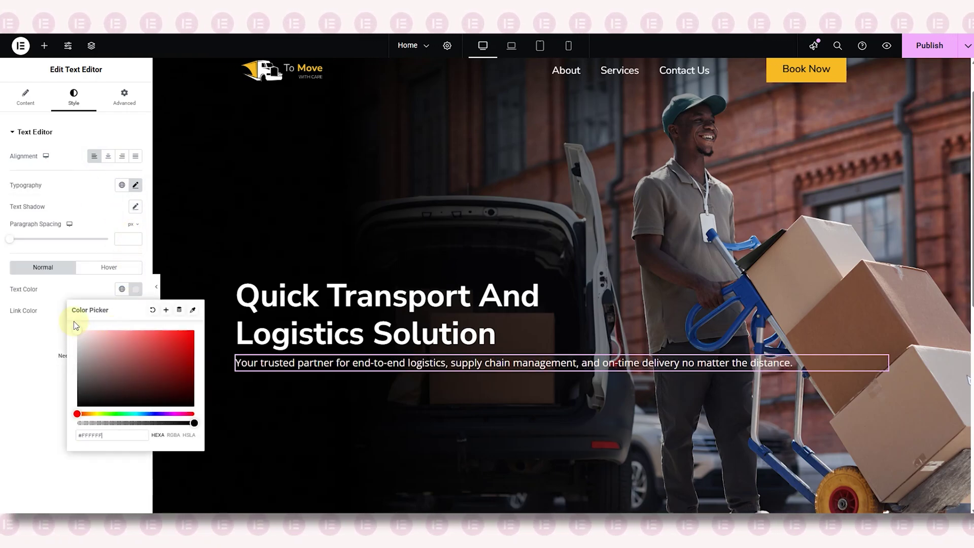
{"action": "left_click", "coordinate": [81, 294]}
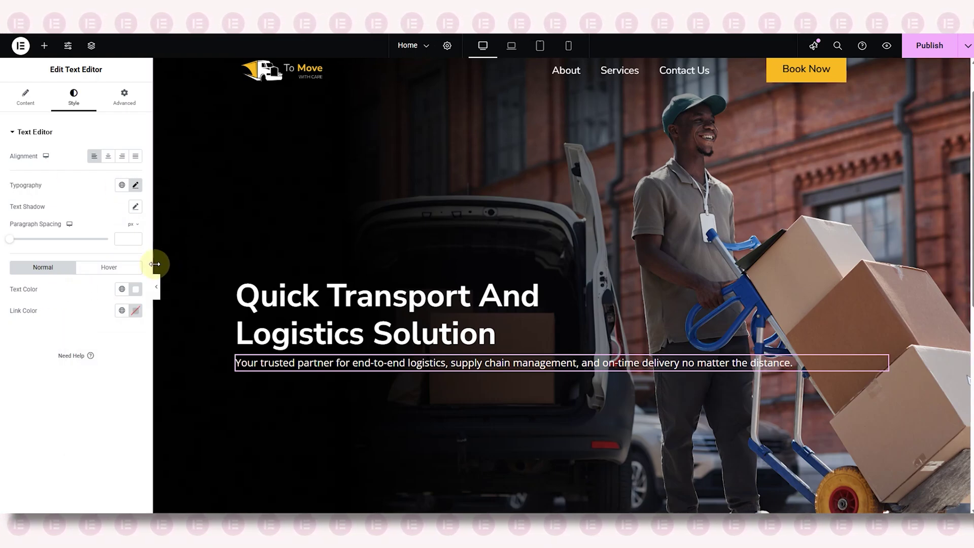
{"action": "left_click", "coordinate": [124, 96]}
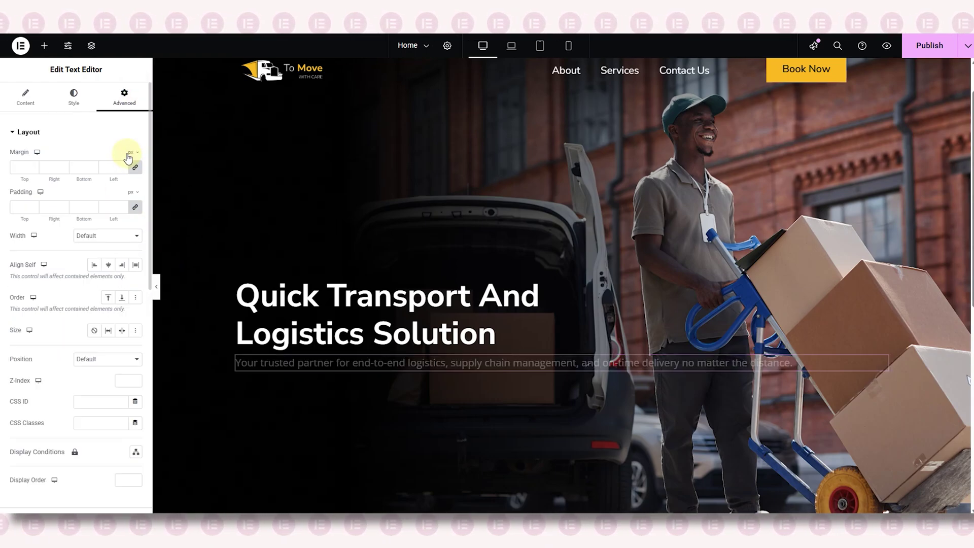
{"action": "left_click", "coordinate": [53, 209]}
{"action": "type", "text": "674"}
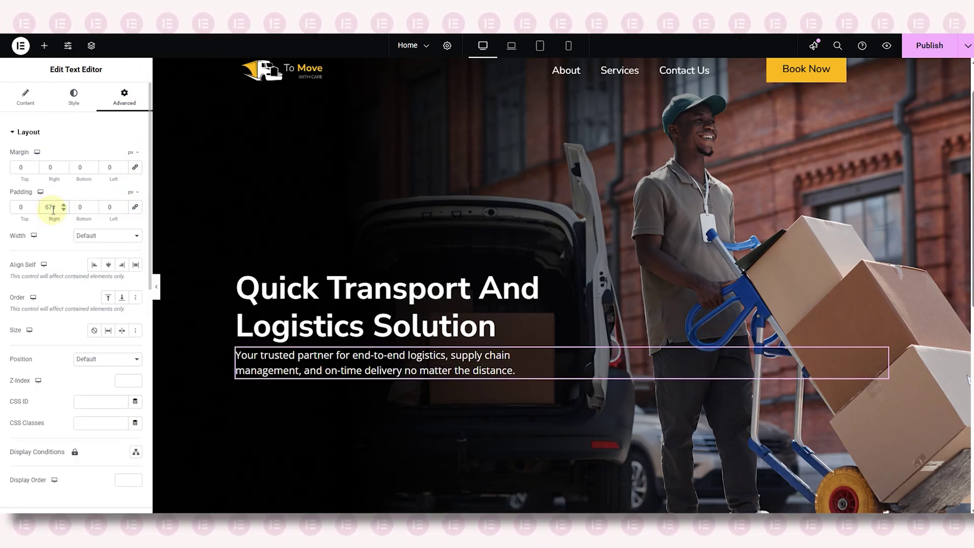
{"action": "left_click", "coordinate": [21, 207]}
{"action": "type", "text": "20"}
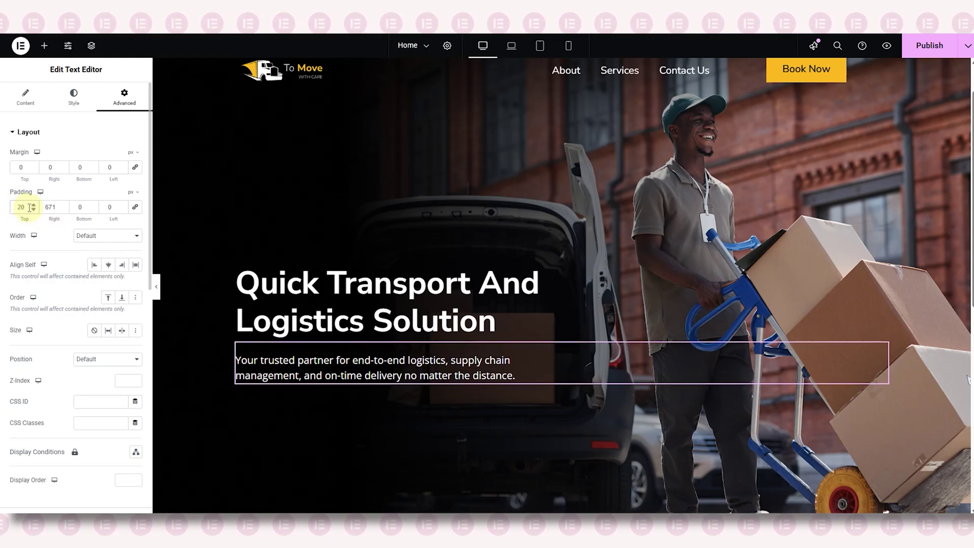
{"action": "left_click", "coordinate": [159, 284]}
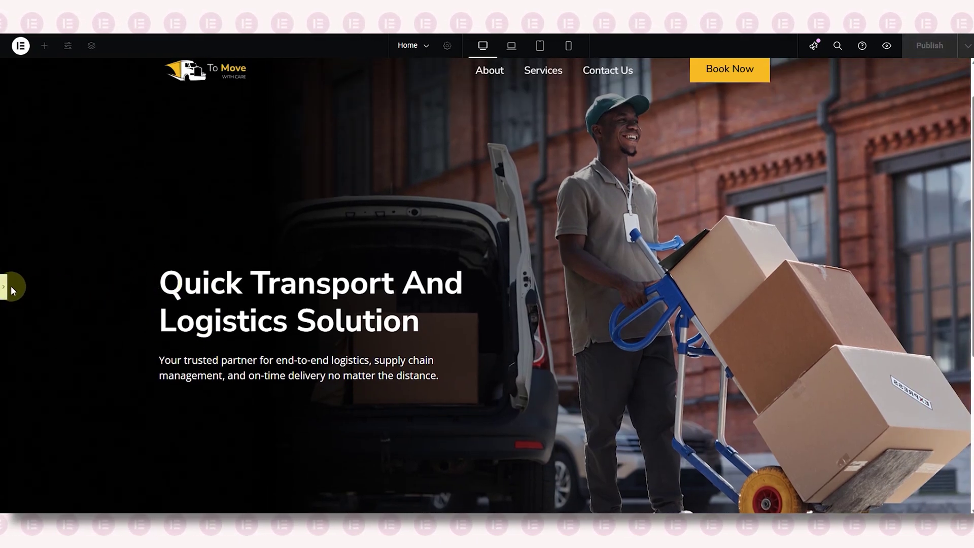
Step: Add a button below the tagline labelled 'Get A Free Quote'
{"action": "left_click", "coordinate": [6, 285]}
{"action": "left_click", "coordinate": [44, 45]}
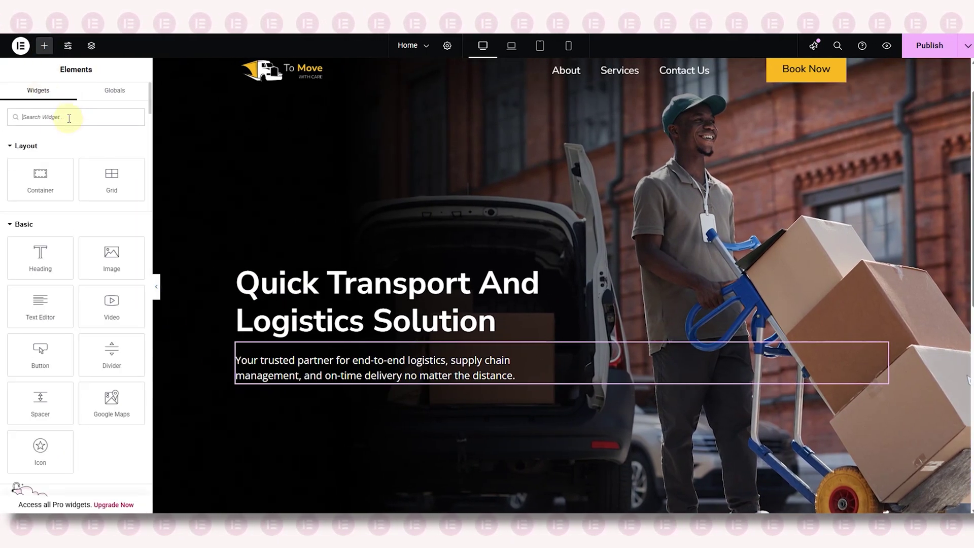
{"action": "left_click", "coordinate": [72, 115]}
{"action": "type", "text": "button"}
{"action": "left_click_drag", "start_coordinate": [105, 212], "coordinate": [309, 383]}
{"action": "key", "text": "BackSpace"}
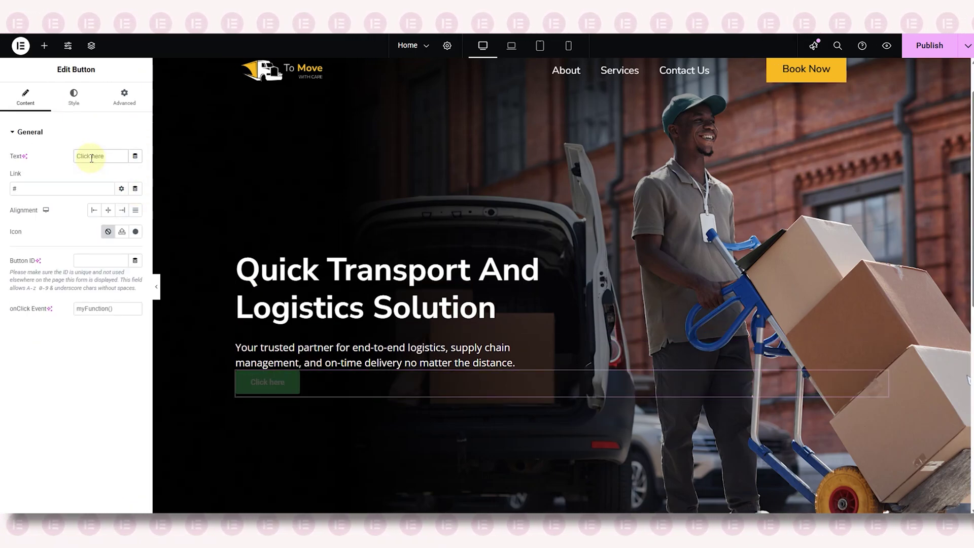
{"action": "type", "text": "Get"}
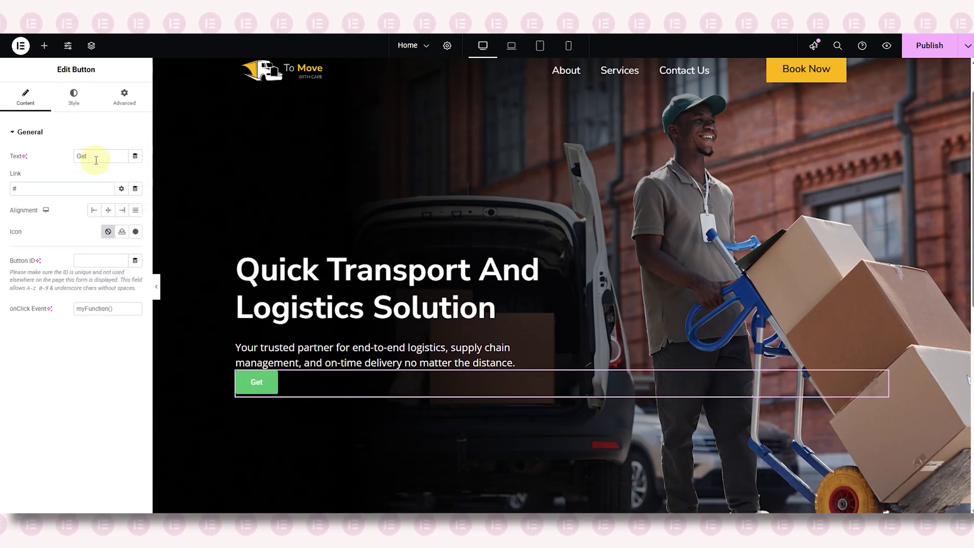
{"action": "type", "text": " A Free Quo"}
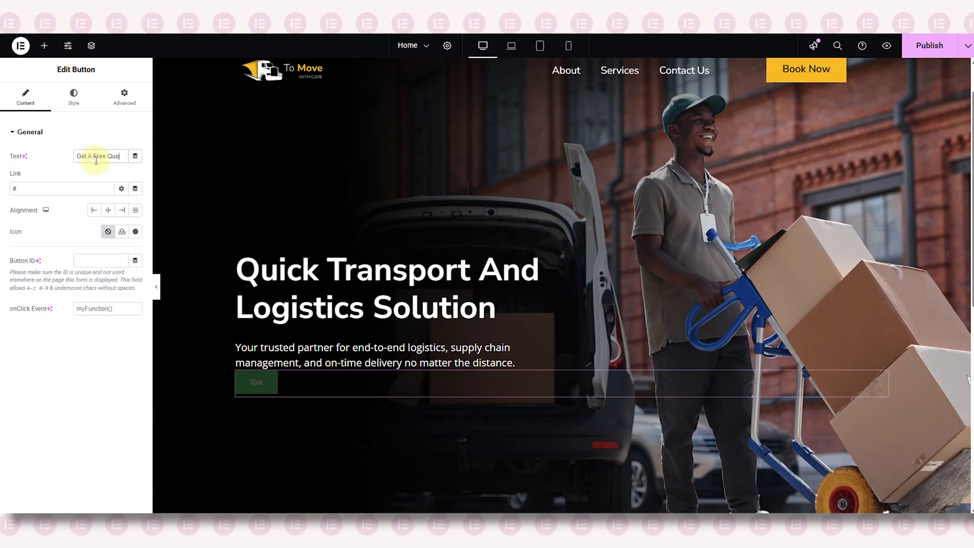
{"action": "type", "text": "te"}
Step: Set the button's width to 194
{"action": "left_click", "coordinate": [74, 96]}
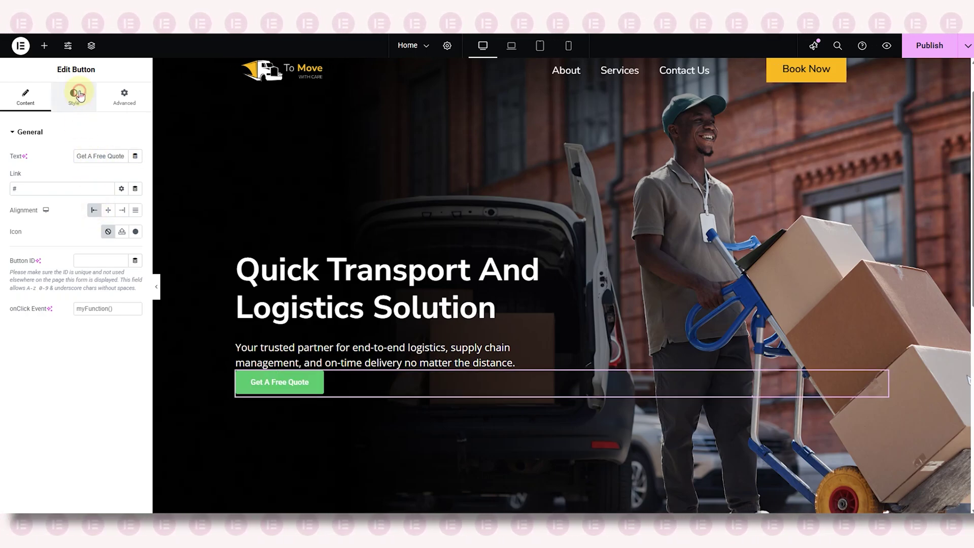
{"action": "left_click", "coordinate": [125, 168]}
{"action": "type", "text": "194"}
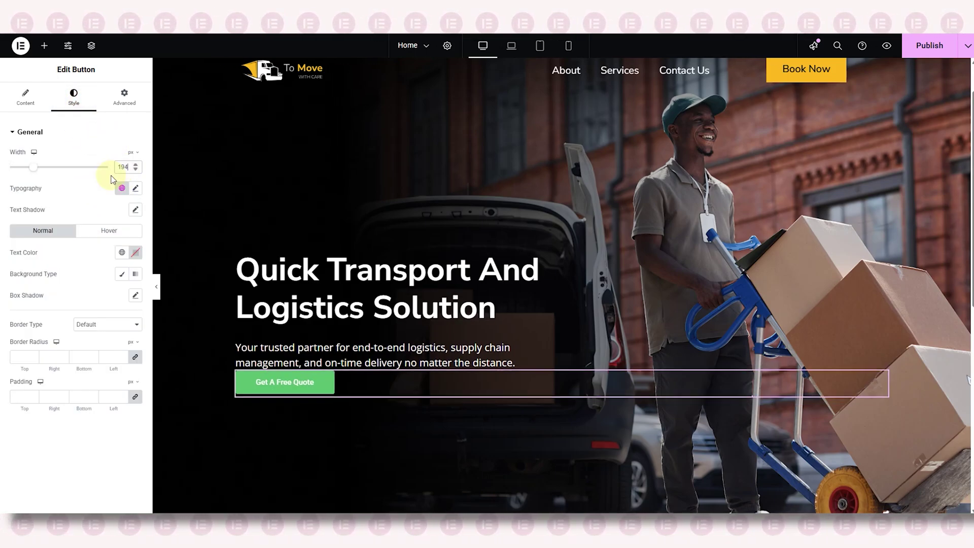
Step: Set the button label to Nunito Sans, 20px, Medium 500 weight
{"action": "left_click", "coordinate": [135, 191]}
{"action": "left_click", "coordinate": [117, 236]}
{"action": "type", "text": "nunito sans"}
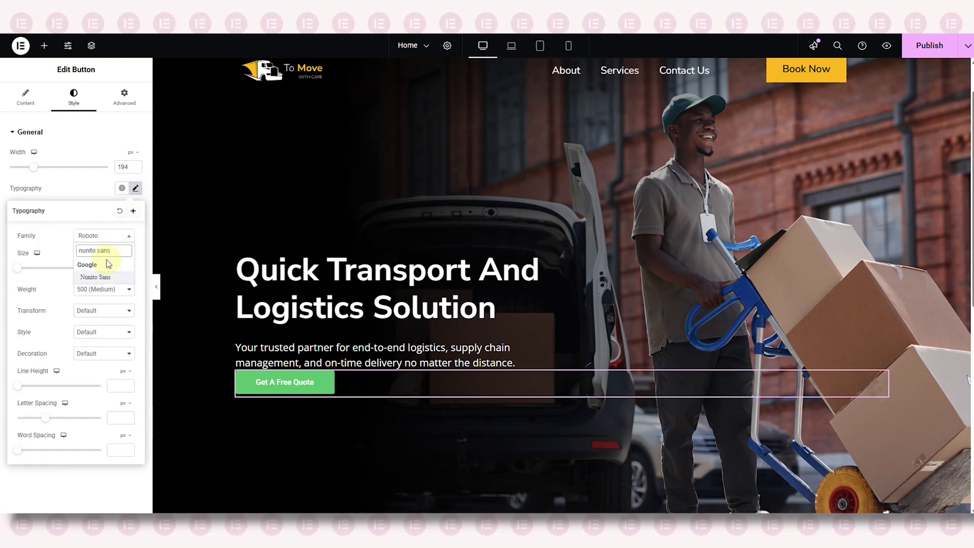
{"action": "left_click", "coordinate": [109, 277]}
{"action": "left_click", "coordinate": [112, 265]}
{"action": "type", "text": "20"}
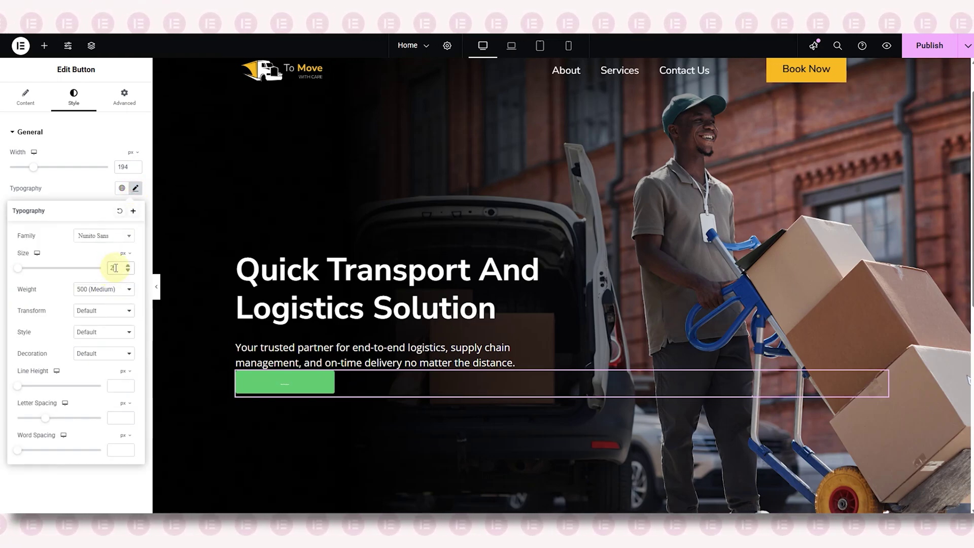
{"action": "left_click", "coordinate": [106, 290]}
{"action": "left_click", "coordinate": [104, 351]}
{"action": "left_click", "coordinate": [126, 167]}
{"action": "scroll", "coordinate": [127, 166], "scroll_direction": "up", "scroll_amount": 4}
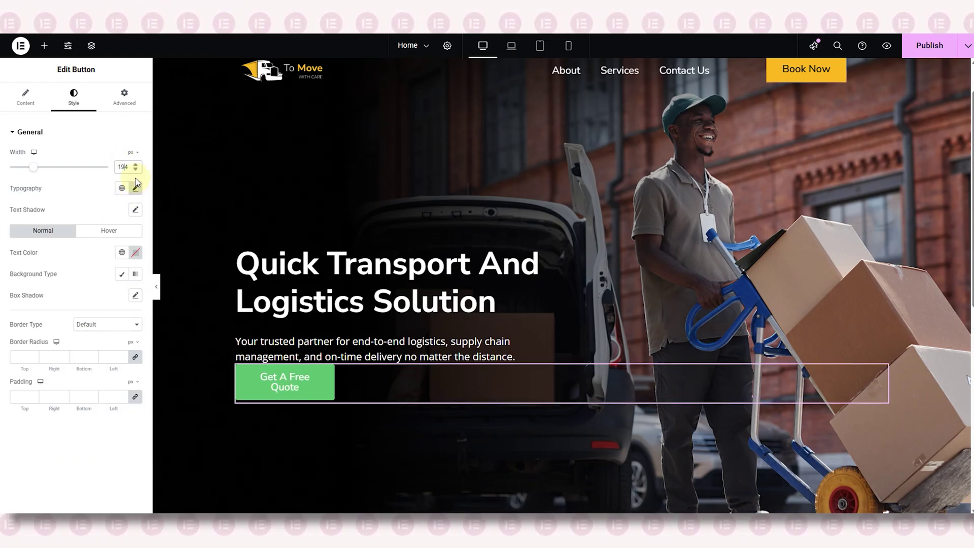
{"action": "scroll", "coordinate": [124, 168], "scroll_direction": "up", "scroll_amount": 12}
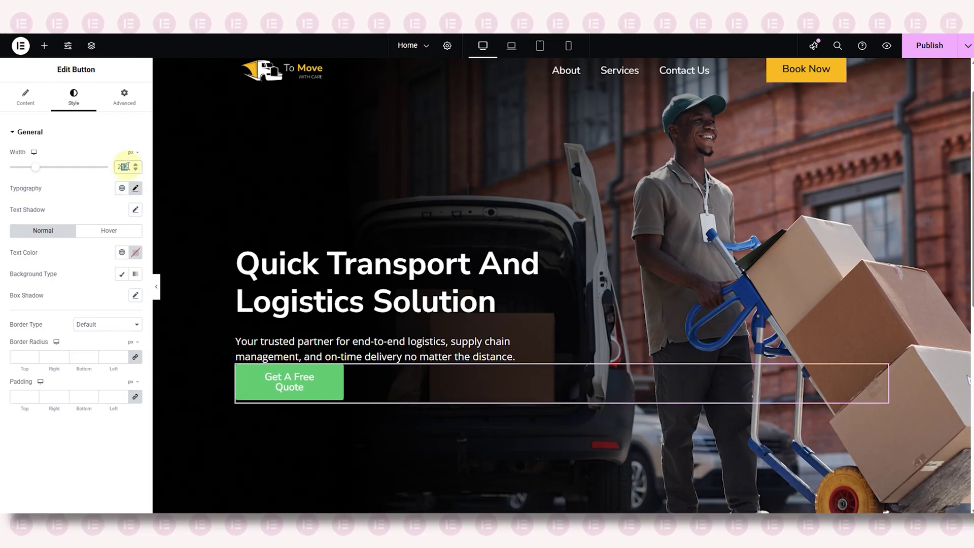
{"action": "scroll", "coordinate": [127, 166], "scroll_direction": "up", "scroll_amount": 18}
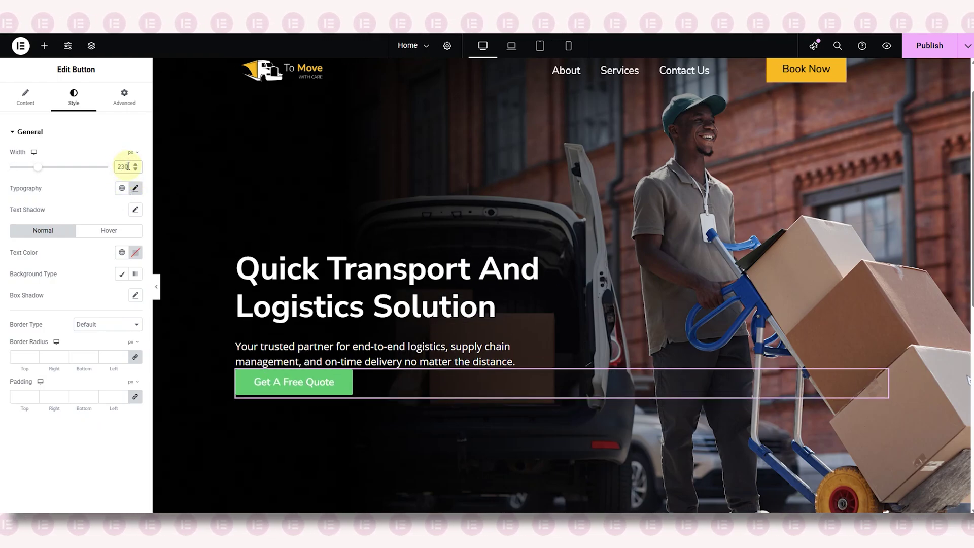
Step: Give the Get A Free Quote button black text and a classic yellow background
{"action": "left_click", "coordinate": [136, 253]}
{"action": "left_click_drag", "start_coordinate": [98, 316], "coordinate": [76, 374]}
{"action": "left_click", "coordinate": [81, 257]}
{"action": "left_click", "coordinate": [122, 274]}
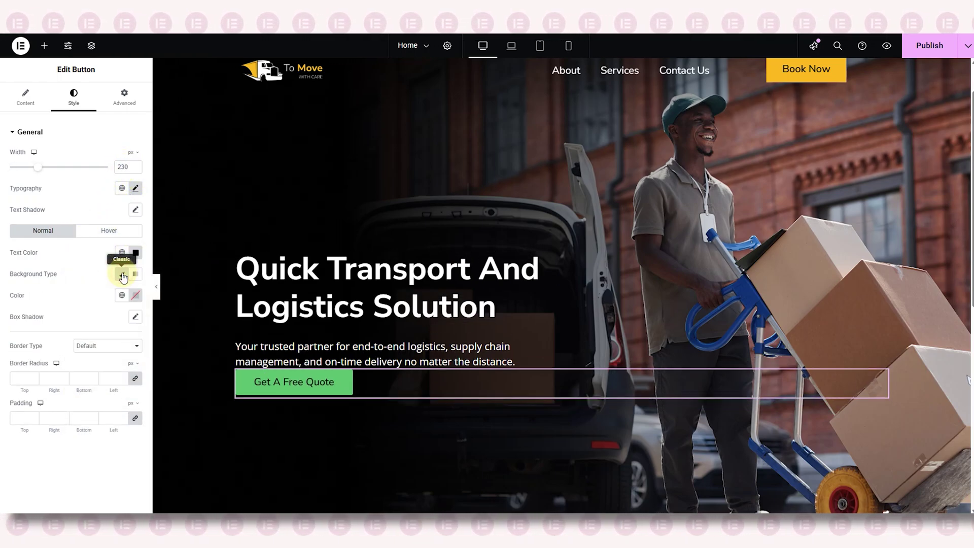
{"action": "left_click", "coordinate": [136, 295]}
{"action": "left_click", "coordinate": [113, 441]}
{"action": "key", "text": "ctrl+v"}
{"action": "left_click", "coordinate": [100, 296]}
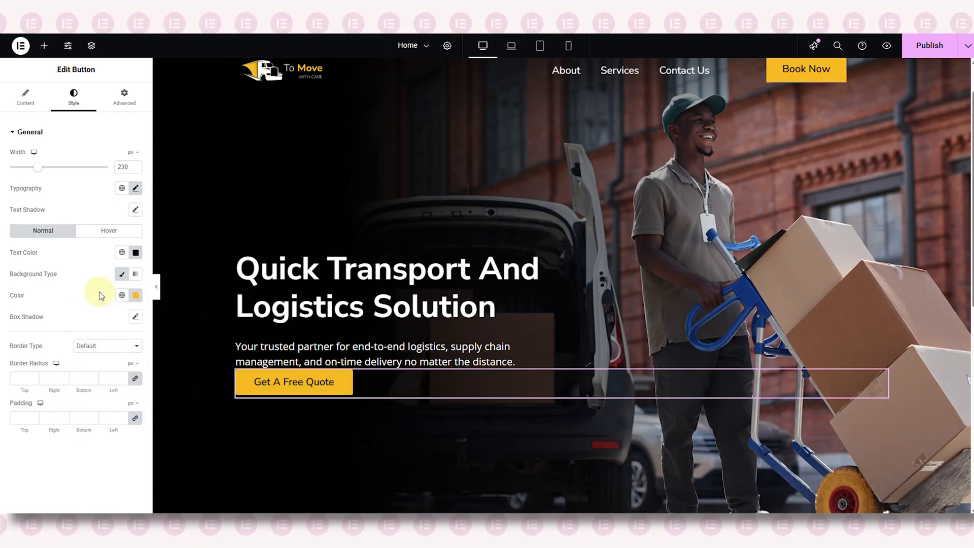
Step: Add a solid 1px yellow border to the button
{"action": "left_click", "coordinate": [109, 346]}
{"action": "left_click", "coordinate": [91, 374]}
{"action": "left_click", "coordinate": [55, 379]}
{"action": "type", "text": "1"}
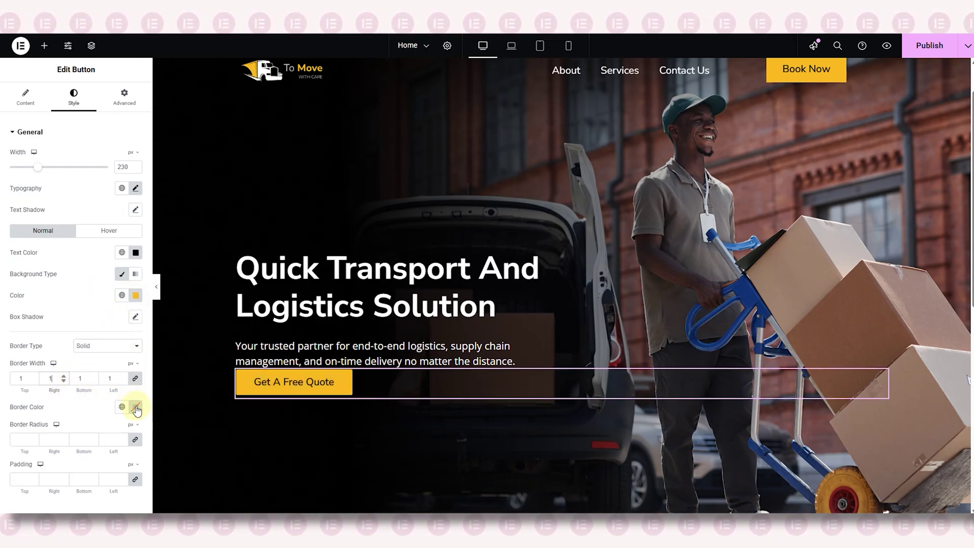
{"action": "left_click", "coordinate": [136, 407]}
{"action": "left_click", "coordinate": [108, 380]}
{"action": "key", "text": "ctrl+v"}
{"action": "left_click", "coordinate": [100, 260]}
Step: In the hover state, make the button text yellow and give it a classic background colour
{"action": "left_click", "coordinate": [84, 230]}
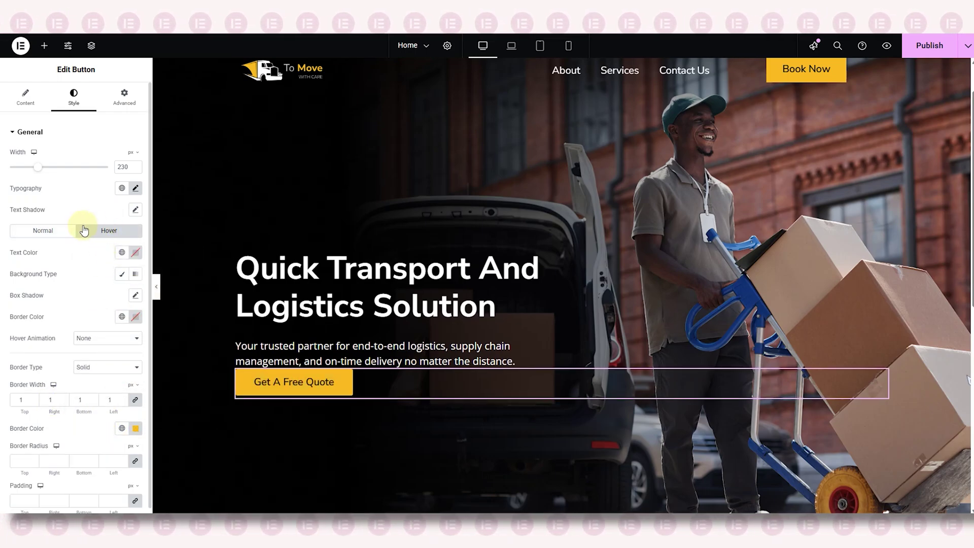
{"action": "left_click", "coordinate": [136, 252]}
{"action": "left_click", "coordinate": [109, 398]}
{"action": "key", "text": "ctrl+v"}
{"action": "left_click", "coordinate": [99, 258]}
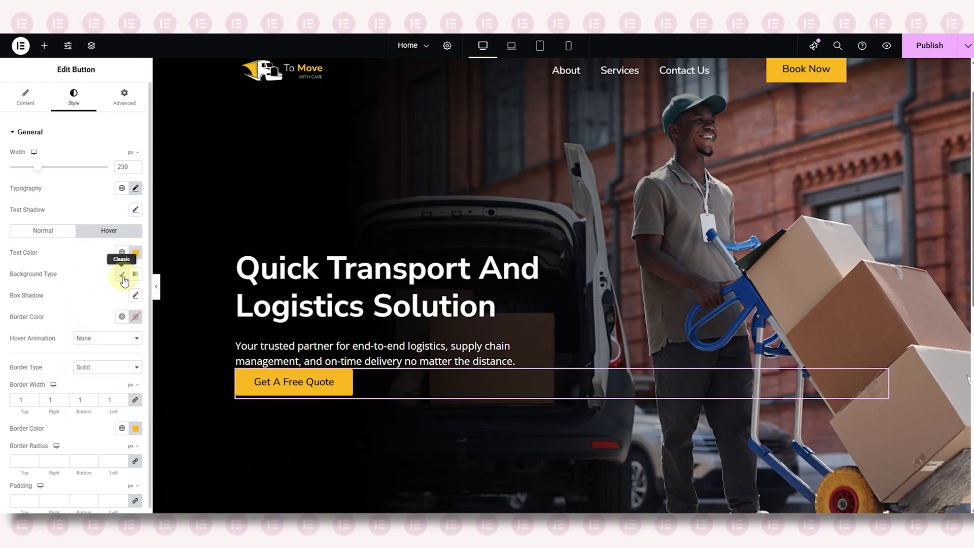
{"action": "left_click", "coordinate": [123, 275]}
{"action": "left_click", "coordinate": [136, 296]}
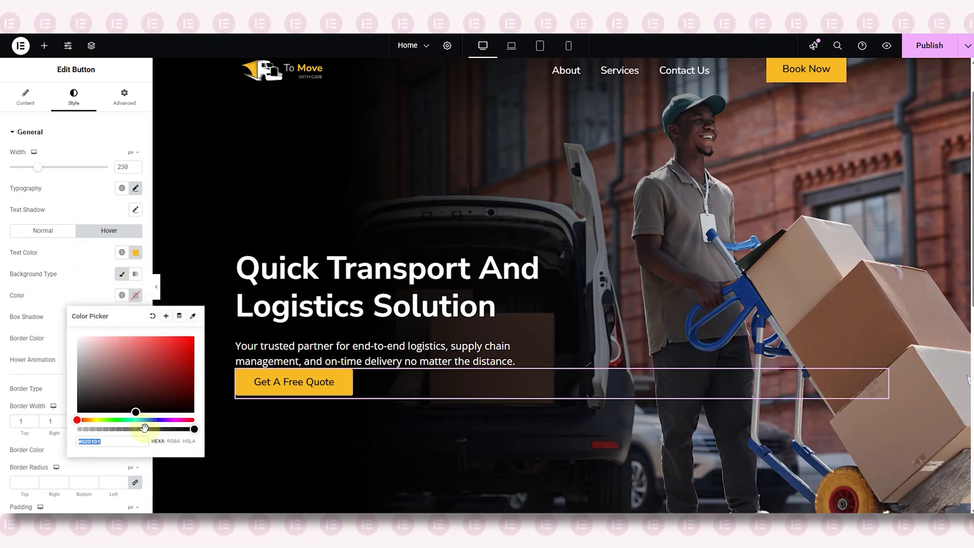
{"action": "left_click", "coordinate": [92, 303]}
Step: Preview the hero and adjust the button's advanced layout spacing
{"action": "left_click", "coordinate": [156, 287]}
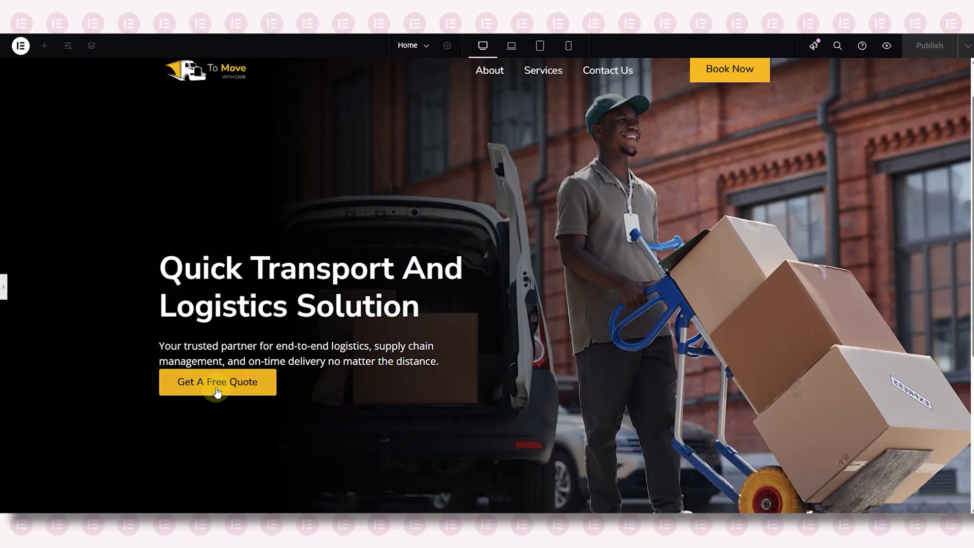
{"action": "left_click", "coordinate": [6, 284]}
{"action": "scroll", "coordinate": [113, 446], "scroll_direction": "down", "scroll_amount": 1}
{"action": "scroll", "coordinate": [102, 320], "scroll_direction": "up", "scroll_amount": 1}
{"action": "left_click", "coordinate": [124, 96]}
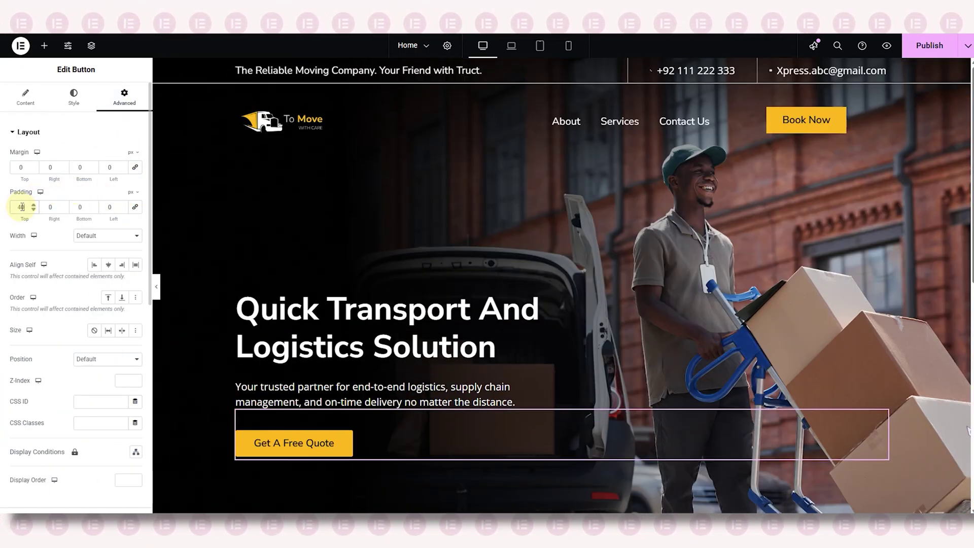
{"action": "scroll", "coordinate": [174, 287], "scroll_direction": "down", "scroll_amount": 2}
{"action": "left_click", "coordinate": [157, 286]}
{"action": "left_click", "coordinate": [4, 287]}
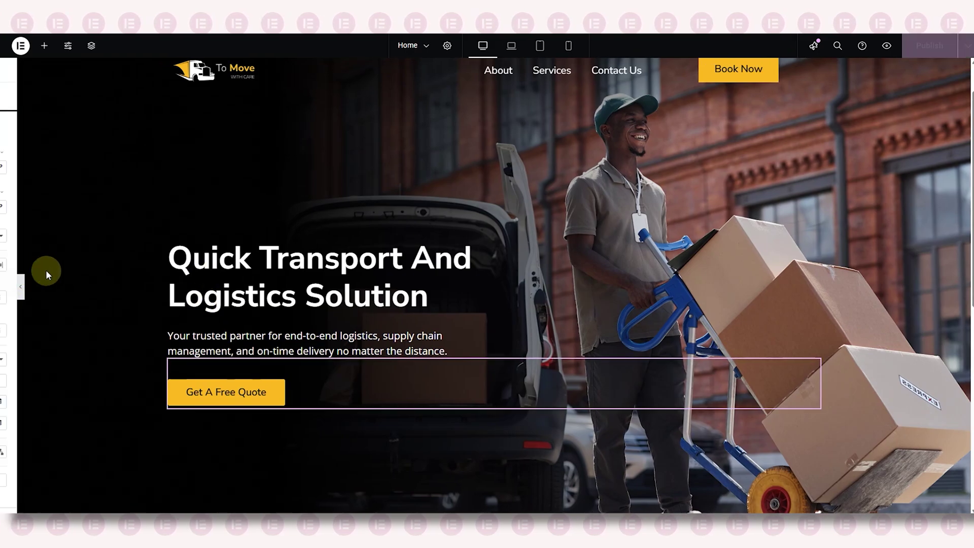
Step: Add a single-structure flexbox container above the footer with its direction set to Row
{"action": "scroll", "coordinate": [496, 272], "scroll_direction": "down", "scroll_amount": 6}
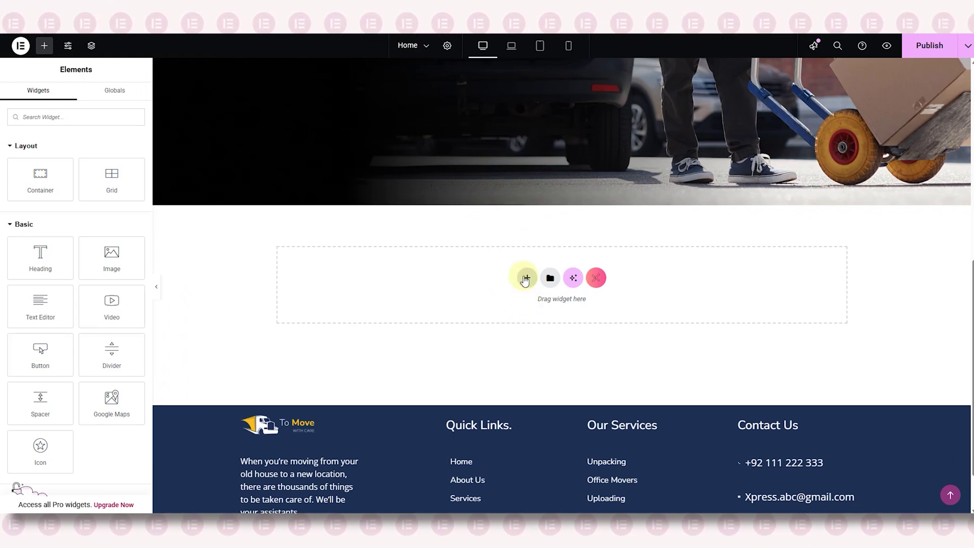
{"action": "left_click", "coordinate": [525, 279]}
{"action": "left_click", "coordinate": [528, 311]}
{"action": "left_click", "coordinate": [424, 302]}
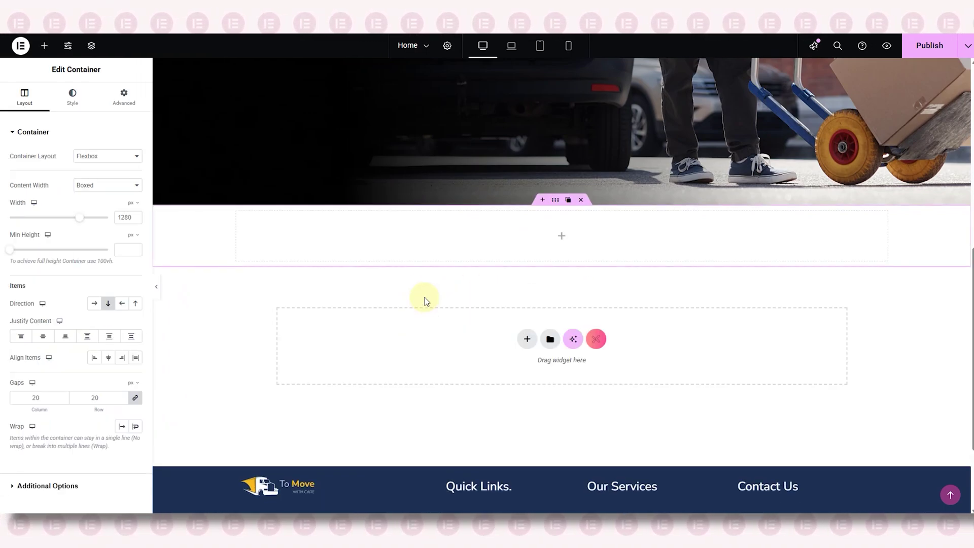
{"action": "left_click", "coordinate": [94, 303]}
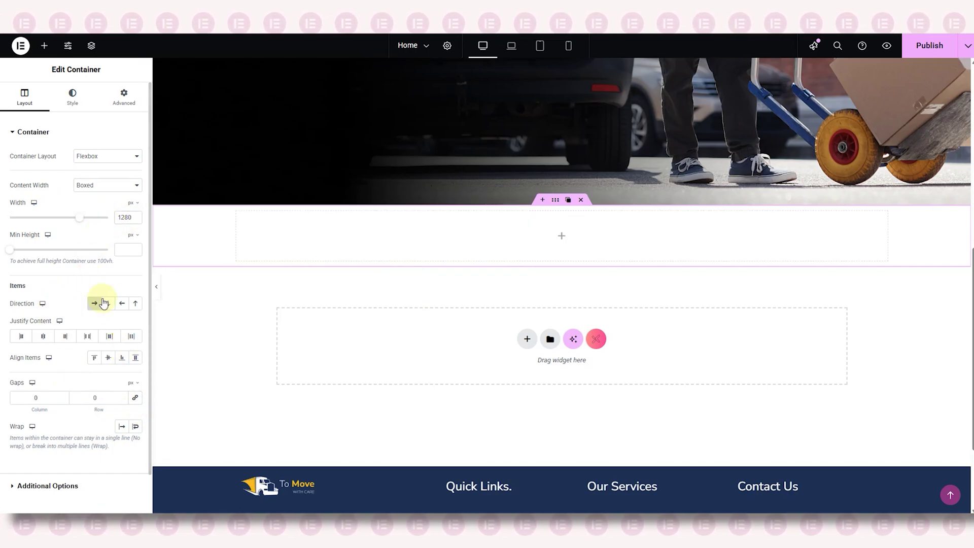
Step: Drag an inner Container into the new section and set its width to 25%
{"action": "left_click", "coordinate": [72, 97]}
{"action": "left_click", "coordinate": [120, 107]}
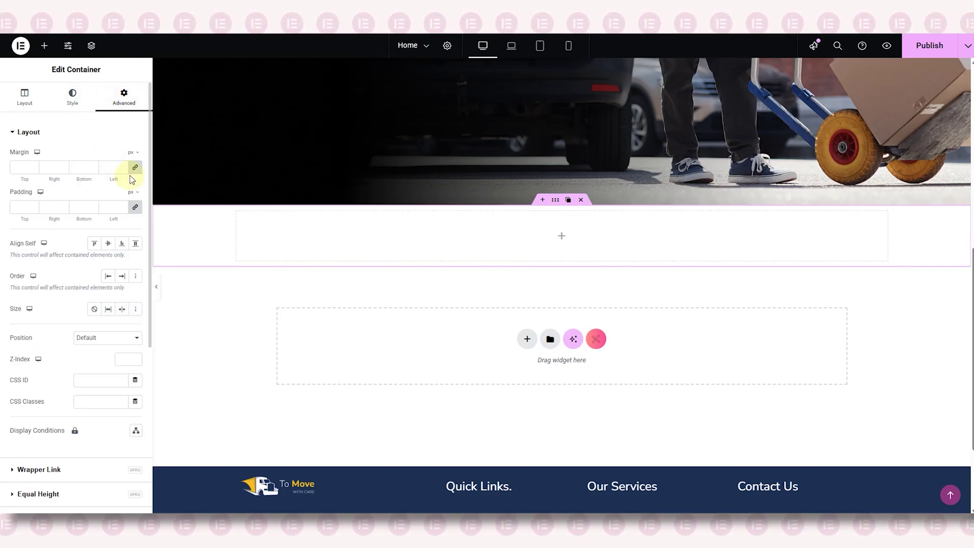
{"action": "left_click", "coordinate": [45, 45]}
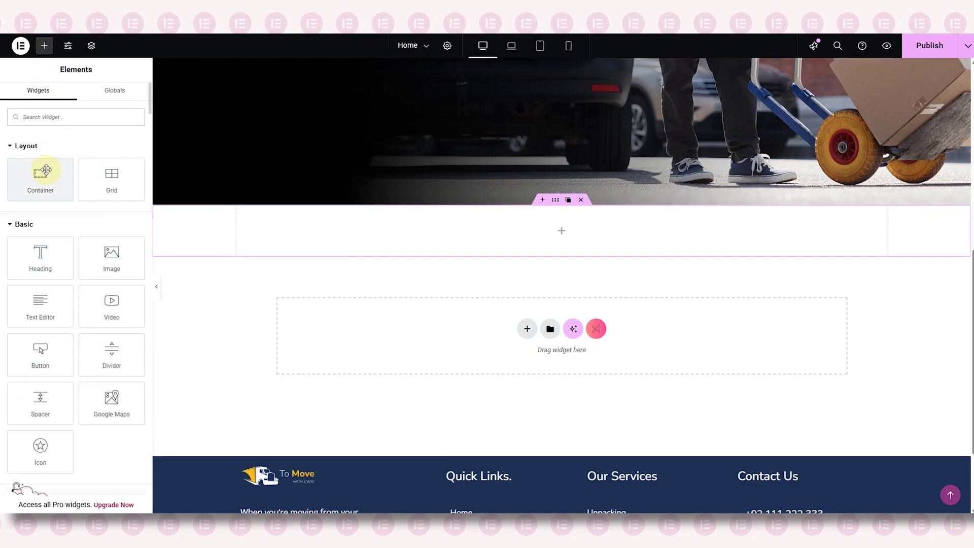
{"action": "left_click_drag", "start_coordinate": [39, 172], "coordinate": [256, 234]}
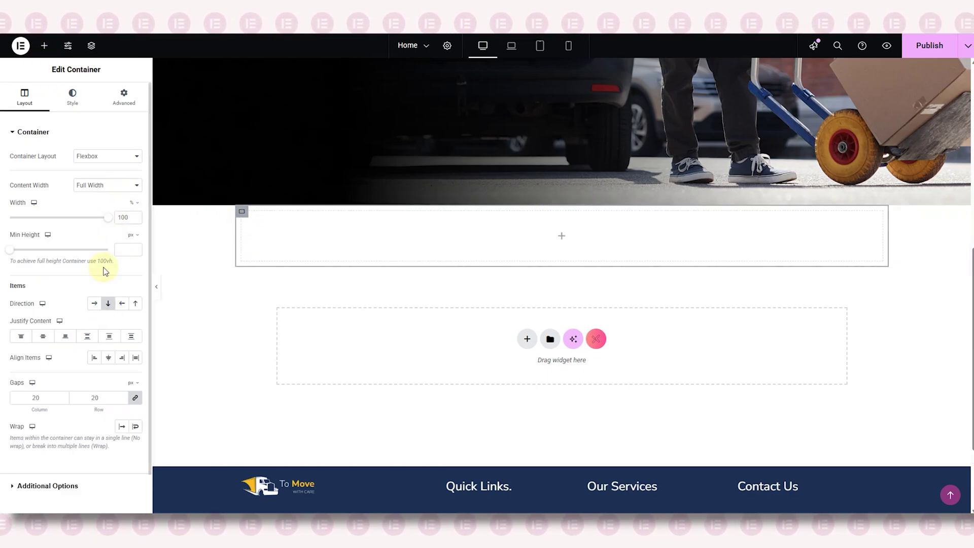
{"action": "type", "text": "25"}
{"action": "left_click", "coordinate": [124, 96]}
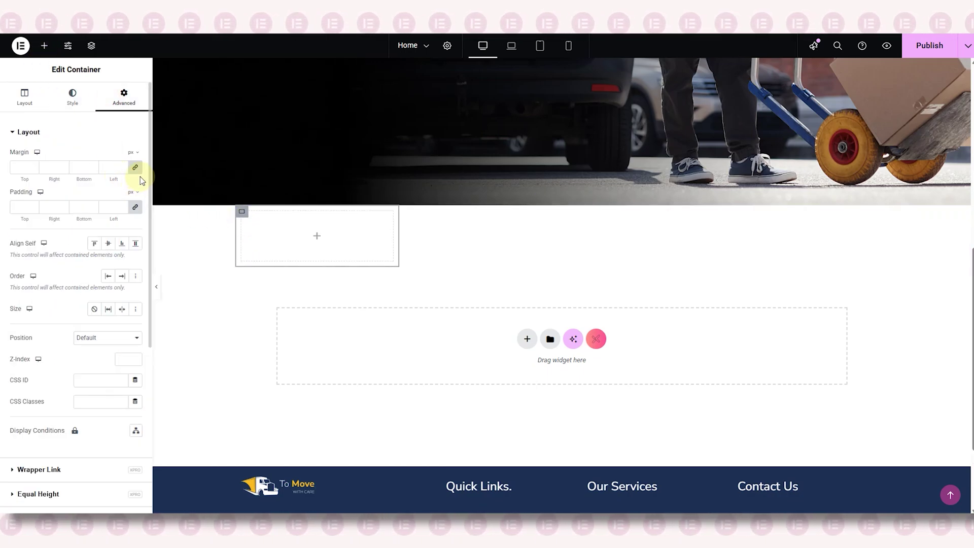
Step: Drag an Icon Box widget into the inner container and use the uploaded truck SVG as its icon
{"action": "left_click", "coordinate": [44, 46]}
{"action": "left_click", "coordinate": [33, 117]}
{"action": "type", "text": "icon box"}
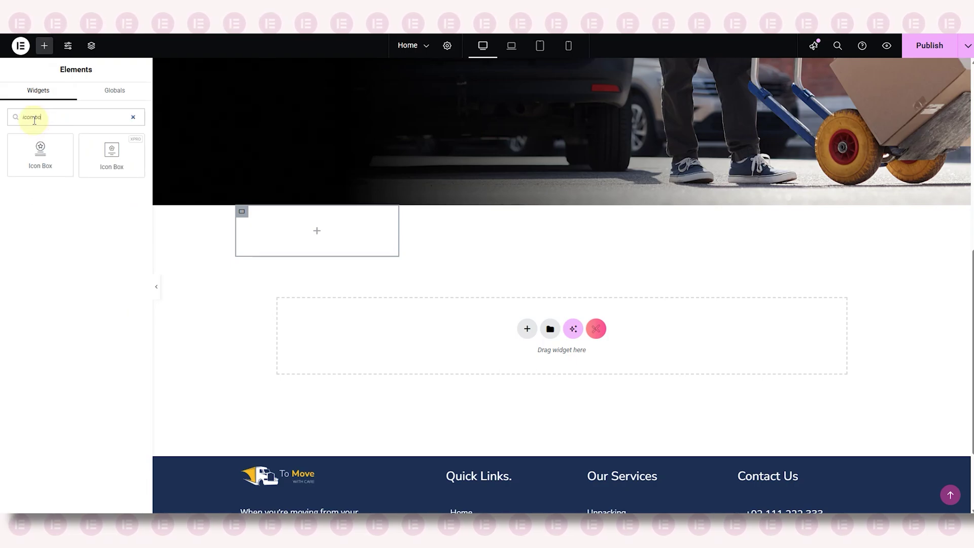
{"action": "left_click_drag", "start_coordinate": [81, 141], "coordinate": [300, 241]}
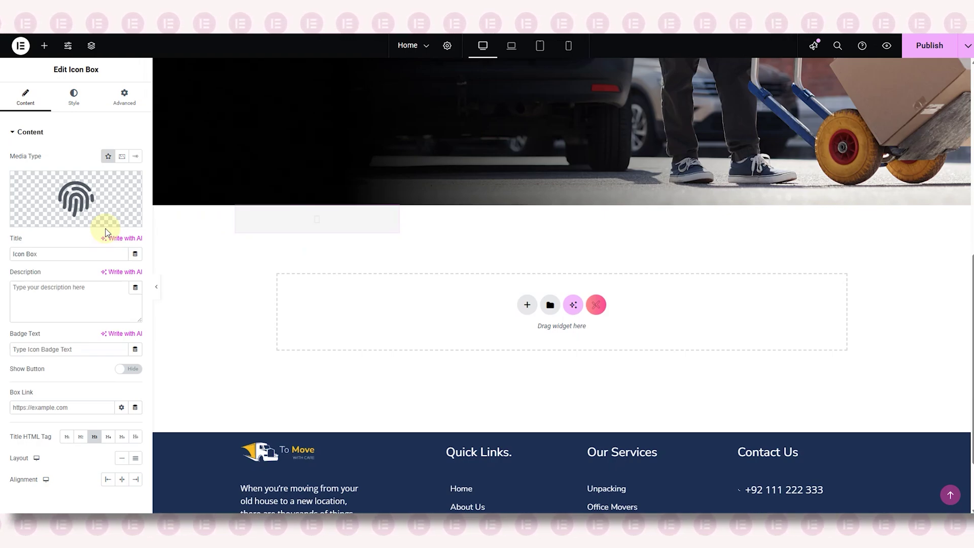
{"action": "left_click", "coordinate": [108, 227]}
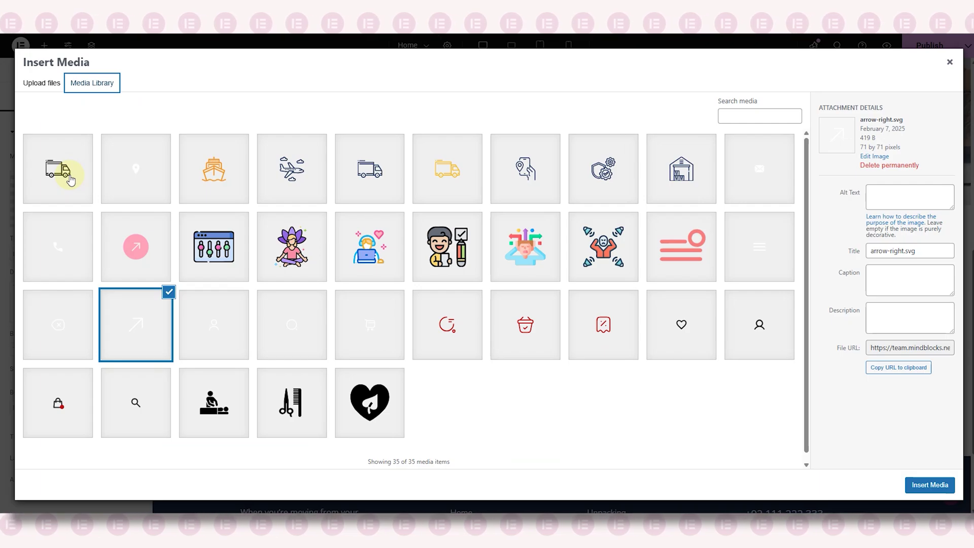
{"action": "left_click", "coordinate": [70, 180]}
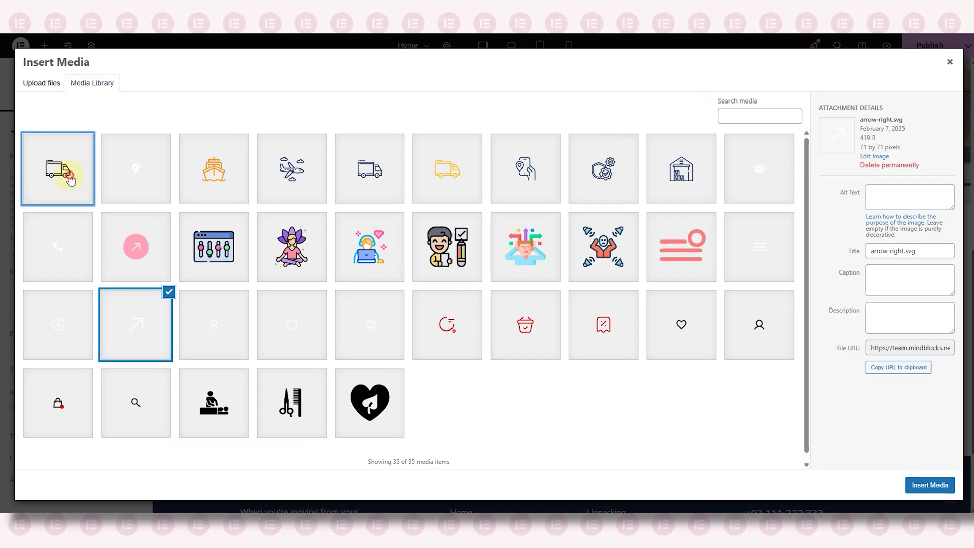
{"action": "left_click", "coordinate": [940, 485]}
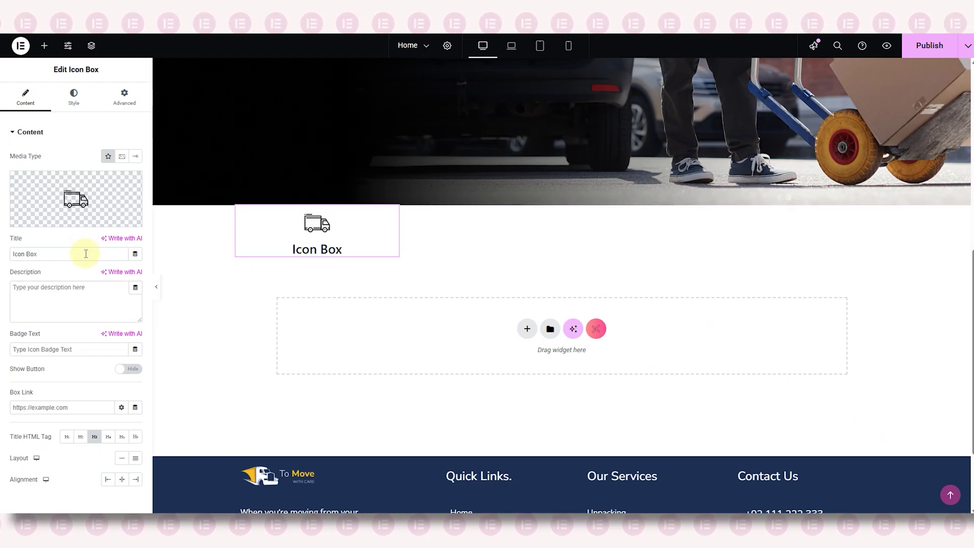
Step: Title the box 'Real-Time Tracking', paste the cargo-tracking description, and left-align its content
{"action": "key", "text": "BackSpace"}
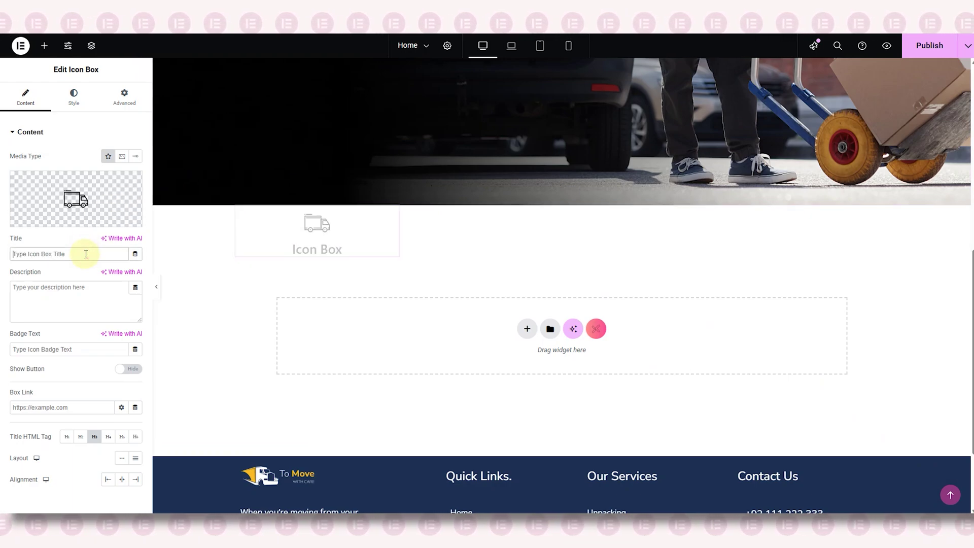
{"action": "type", "text": "Real-Time Tracking"}
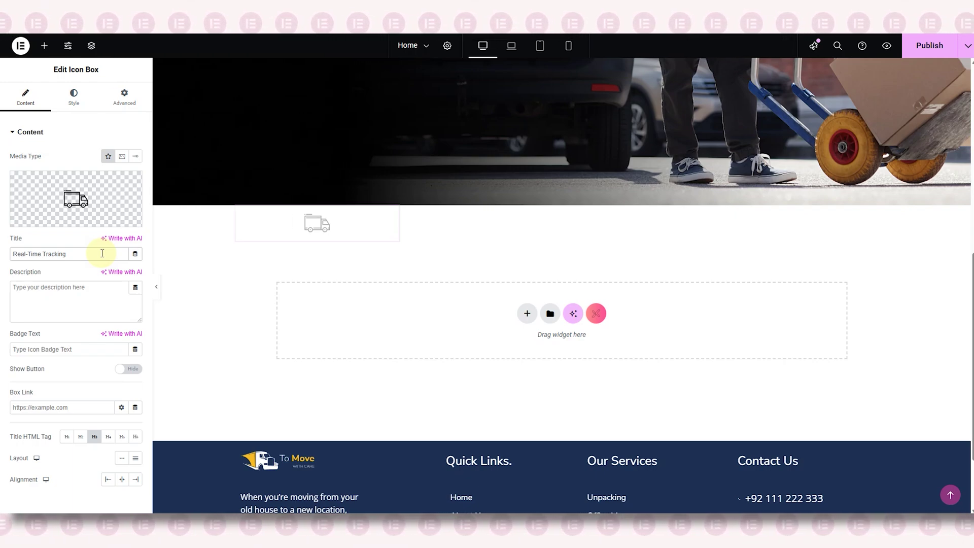
{"action": "left_click", "coordinate": [76, 292]}
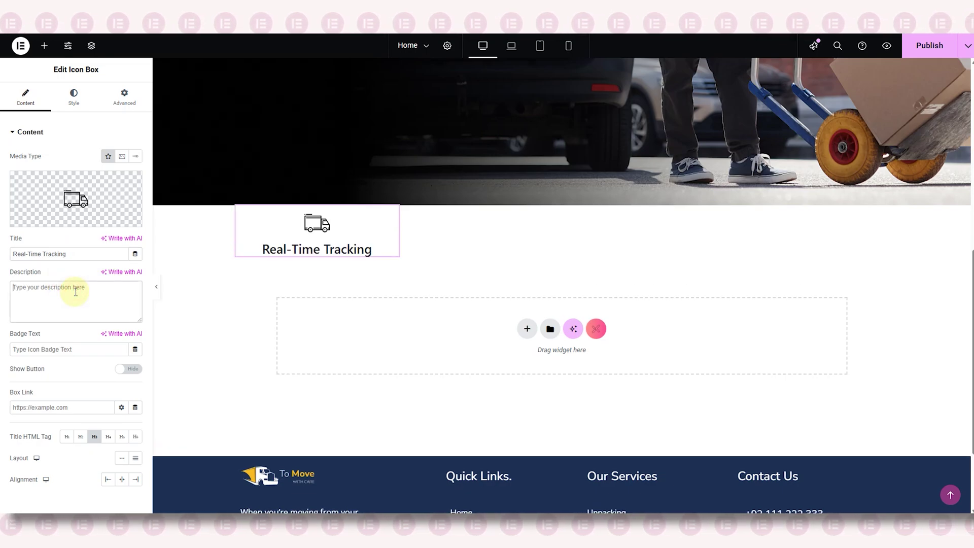
{"action": "type", "text": "Know where your cargo is, anytime. Our logistics tracking system ensures full visibility from pickup to delivery."}
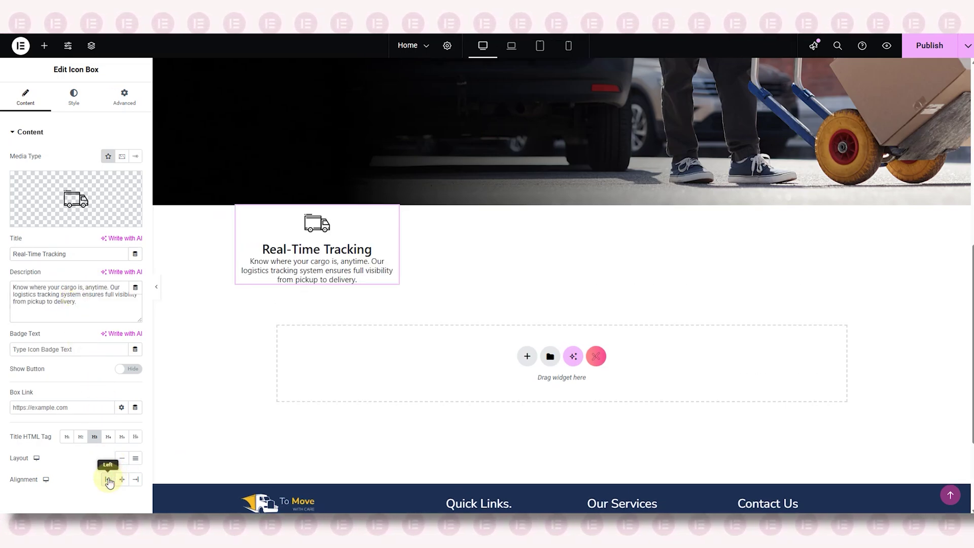
{"action": "left_click", "coordinate": [109, 480]}
Step: Give the icon box a classic white background
{"action": "left_click", "coordinate": [73, 97]}
{"action": "left_click", "coordinate": [120, 181]}
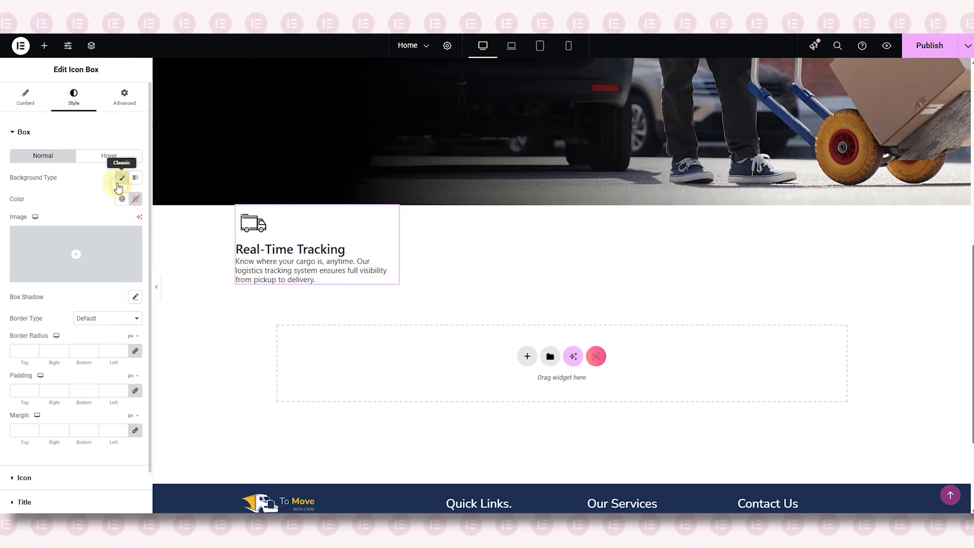
{"action": "left_click", "coordinate": [135, 198]}
{"action": "left_click_drag", "start_coordinate": [106, 251], "coordinate": [78, 196]}
{"action": "left_click", "coordinate": [38, 124]}
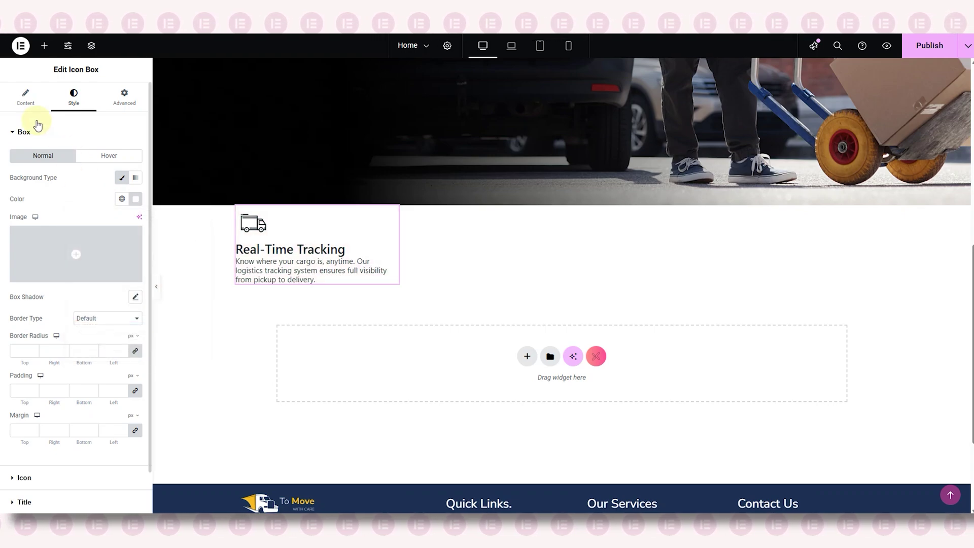
{"action": "left_click", "coordinate": [39, 130]}
Step: Set the icon's margins to 25 with a 40 top margin
{"action": "left_click", "coordinate": [76, 157]}
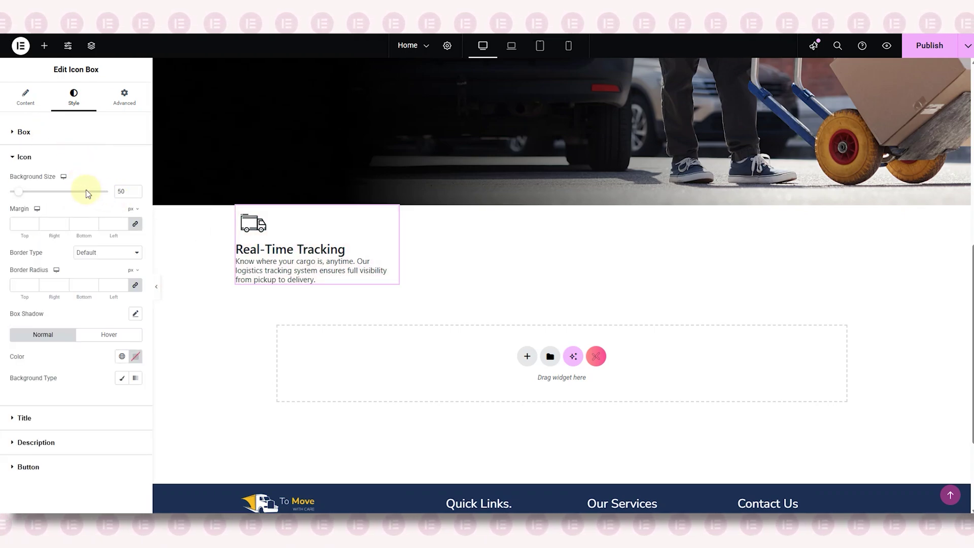
{"action": "left_click", "coordinate": [107, 224]}
{"action": "type", "text": "0"}
{"action": "type", "text": "25"}
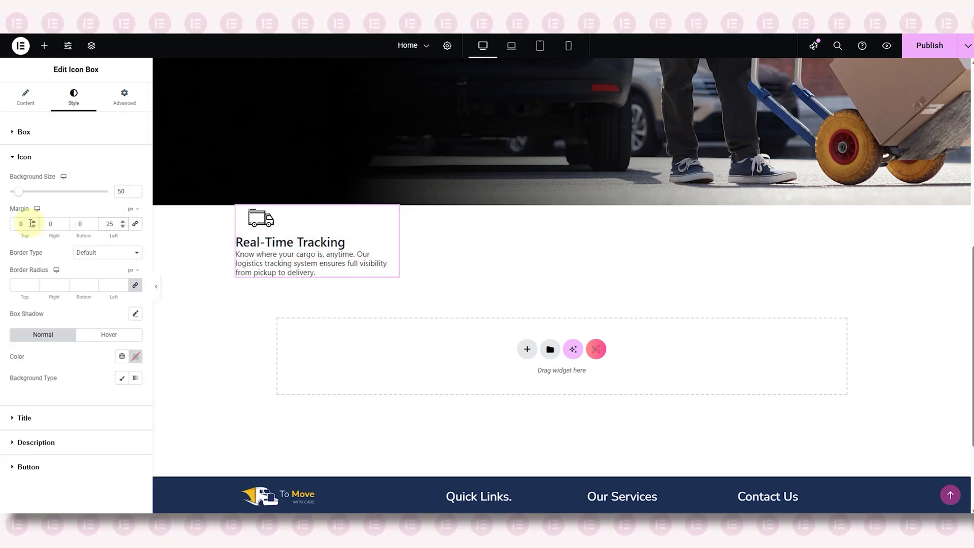
{"action": "left_click", "coordinate": [19, 224]}
{"action": "type", "text": "40"}
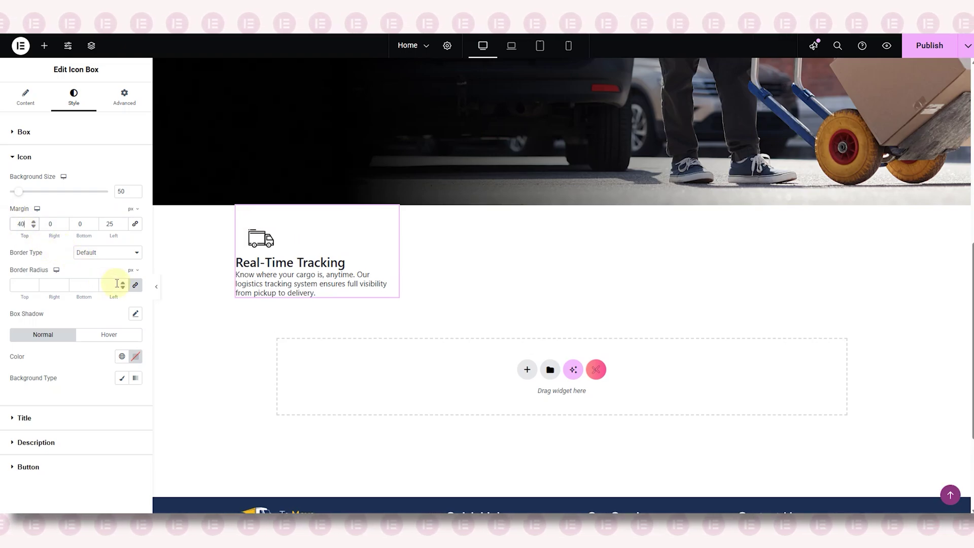
{"action": "left_click", "coordinate": [37, 157]}
Step: Set the title typography font family to Nunito Sans
{"action": "left_click", "coordinate": [53, 182]}
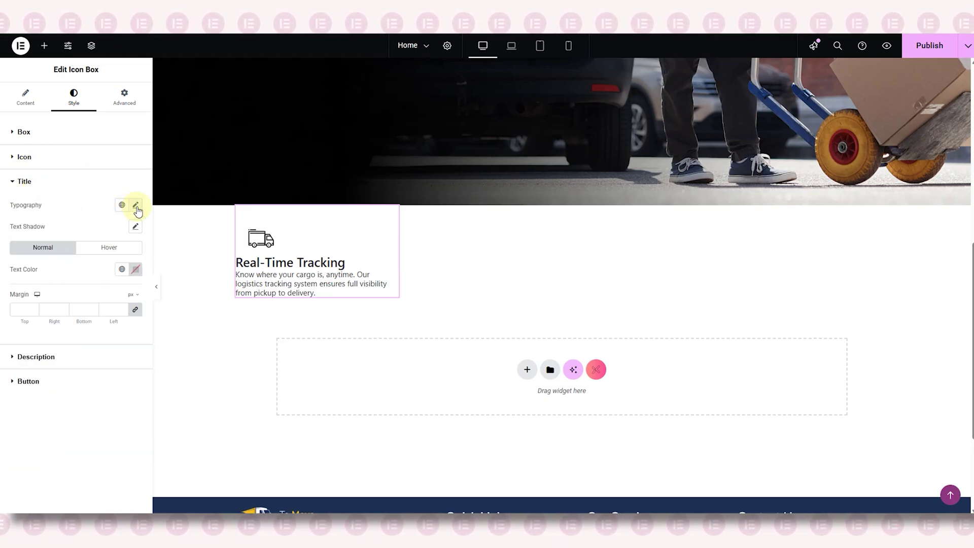
{"action": "left_click", "coordinate": [135, 204]}
{"action": "left_click", "coordinate": [105, 252]}
{"action": "type", "text": "nunito"}
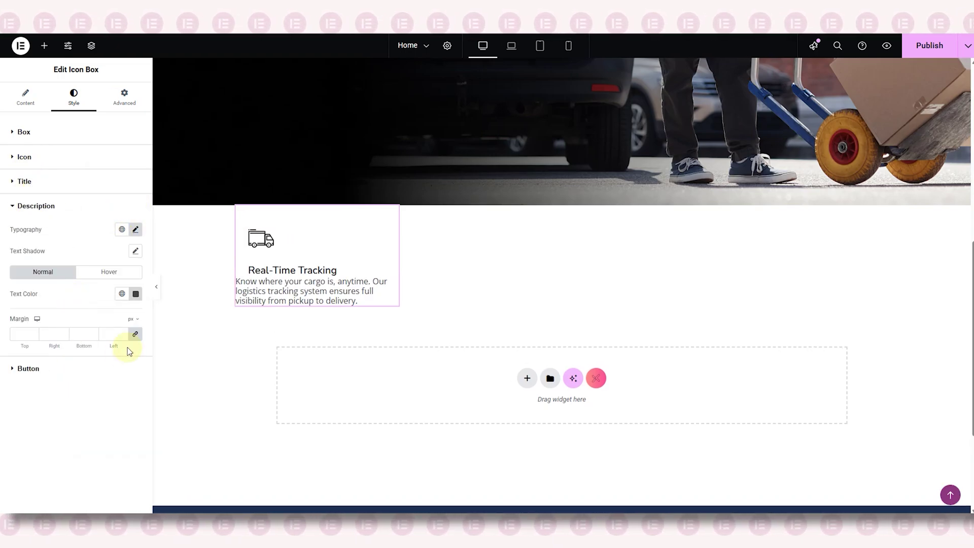
Step: Set the description margins to 20 top, 25 right, 40 bottom, 25 left
{"action": "left_click", "coordinate": [135, 334]}
{"action": "left_click", "coordinate": [111, 334]}
{"action": "type", "text": "25"}
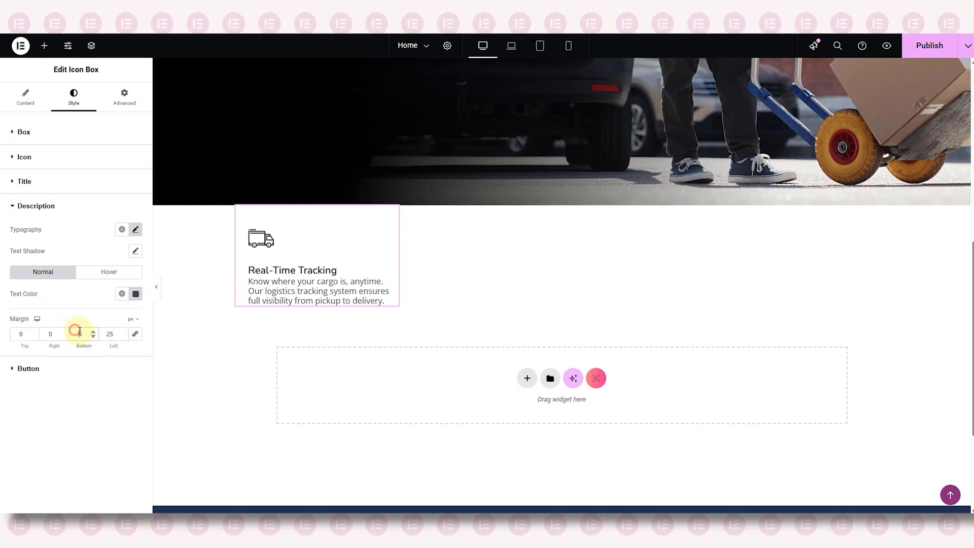
{"action": "left_click", "coordinate": [50, 334]}
{"action": "type", "text": "25"}
{"action": "left_click", "coordinate": [18, 334]}
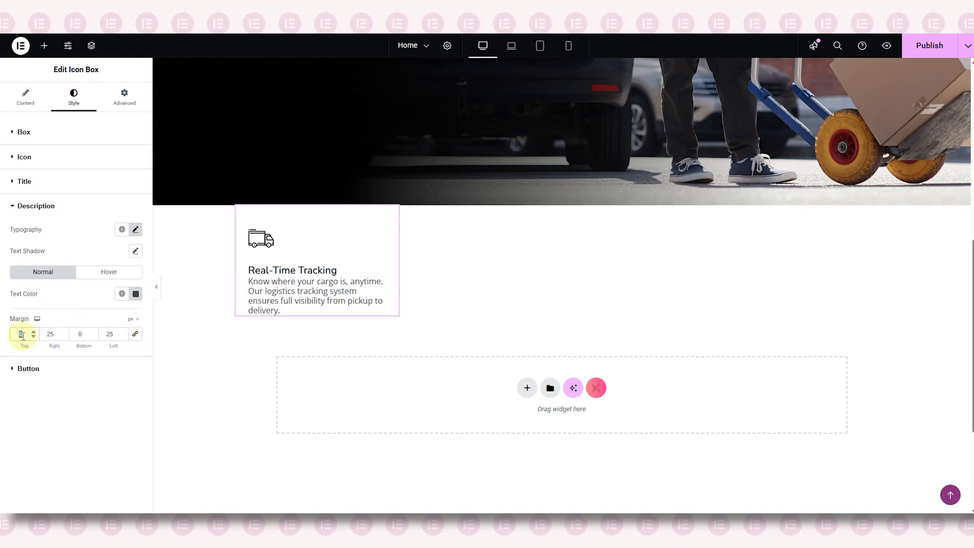
{"action": "type", "text": "20"}
{"action": "type", "text": "40"}
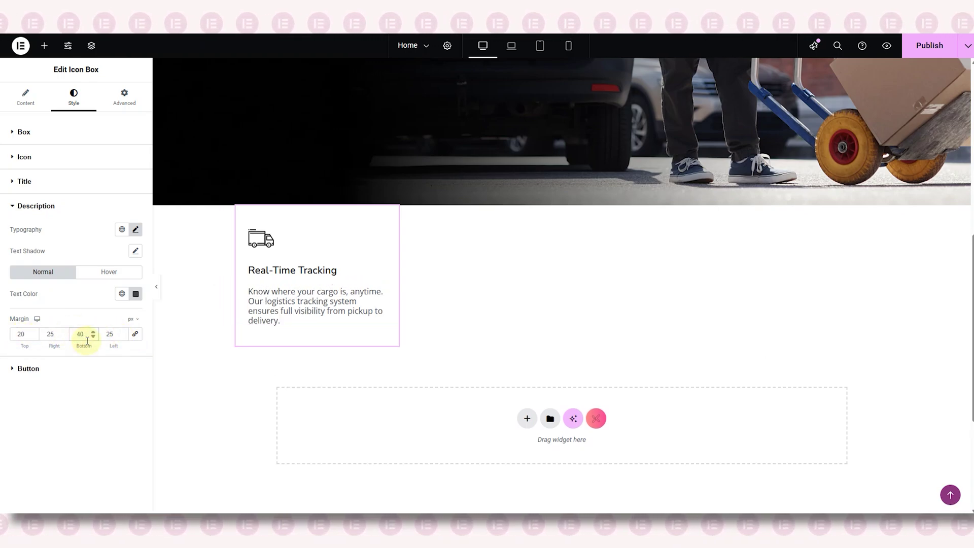
{"action": "left_click", "coordinate": [45, 212]}
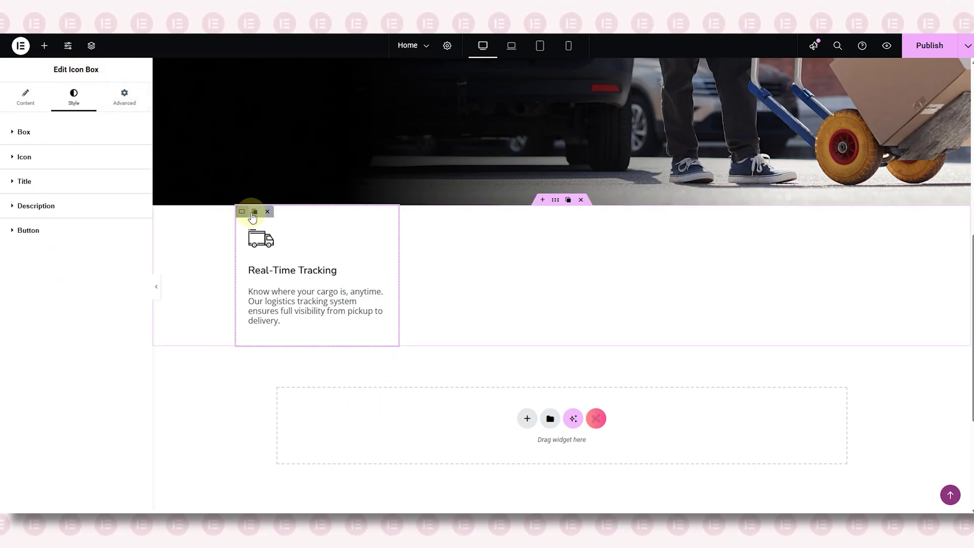
Step: Duplicate the card and turn the copy into 'Customized Logistics Solutions' with a gear icon and new description
{"action": "left_click", "coordinate": [254, 213]}
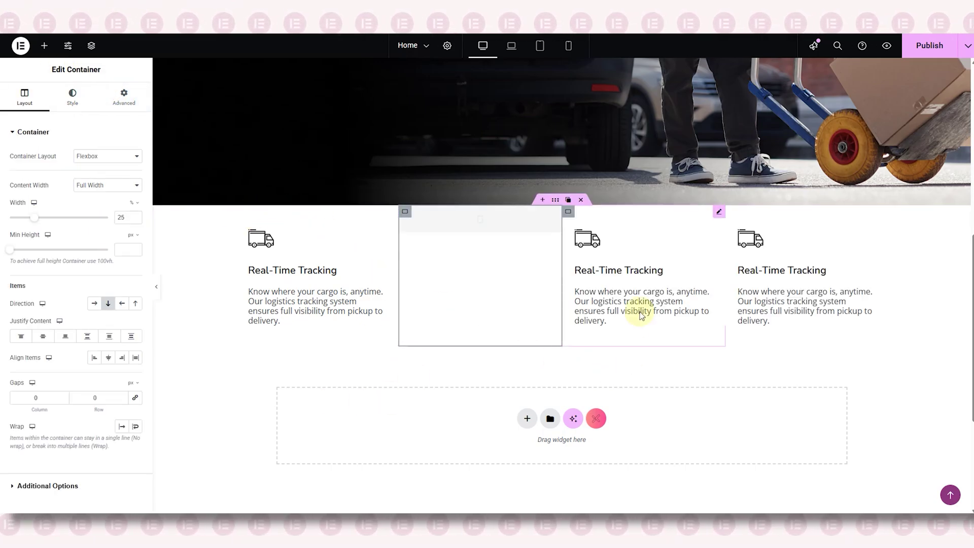
{"action": "left_click", "coordinate": [439, 262]}
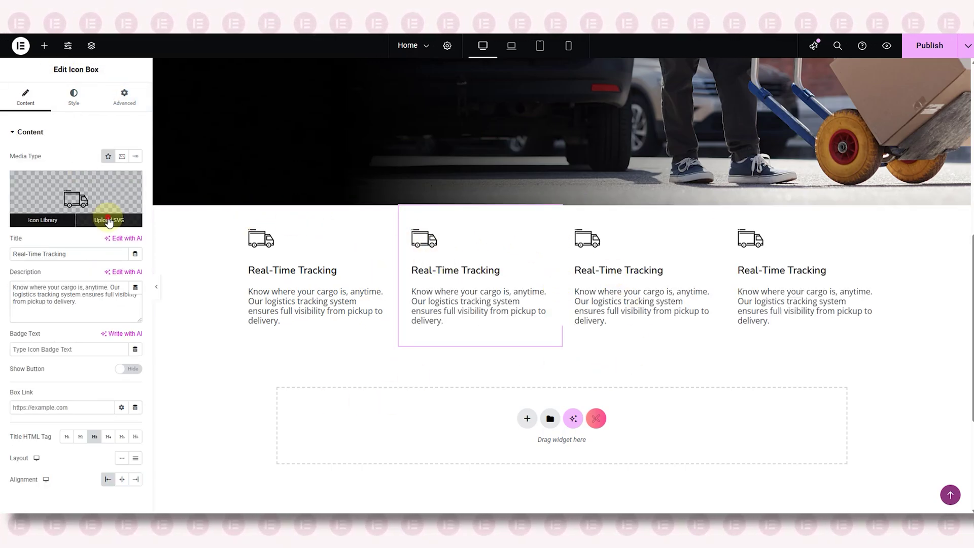
{"action": "left_click", "coordinate": [104, 217]}
{"action": "left_click", "coordinate": [936, 486]}
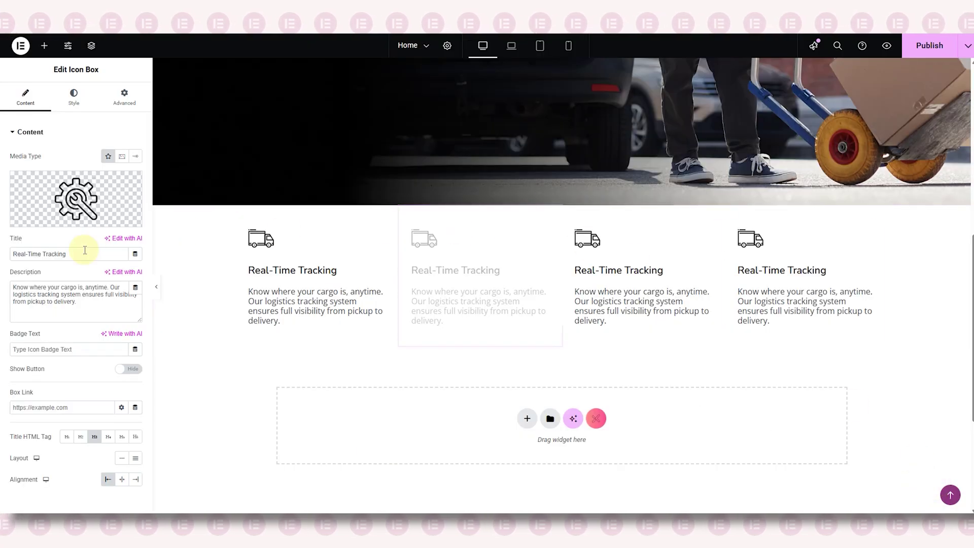
{"action": "type", "text": "Customized Logistics Solutions"}
{"action": "left_click", "coordinate": [76, 294]}
{"action": "key", "text": "ctrl+a"}
{"action": "key", "text": "BackSpace"}
{"action": "type", "text": "We tailor your logistics plan to your business needs — whether it's freight forwarding, last-mile delivery, or bulk shipping."}
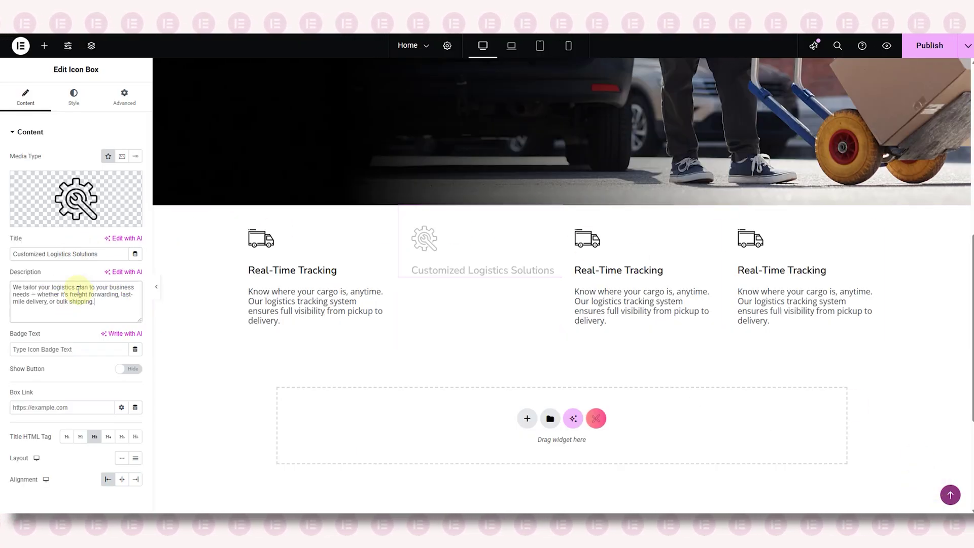
Step: Make the third card 'On-Time, Every Time' with the location-clock icon and its own description
{"action": "left_click", "coordinate": [602, 278]}
{"action": "left_click", "coordinate": [98, 224]}
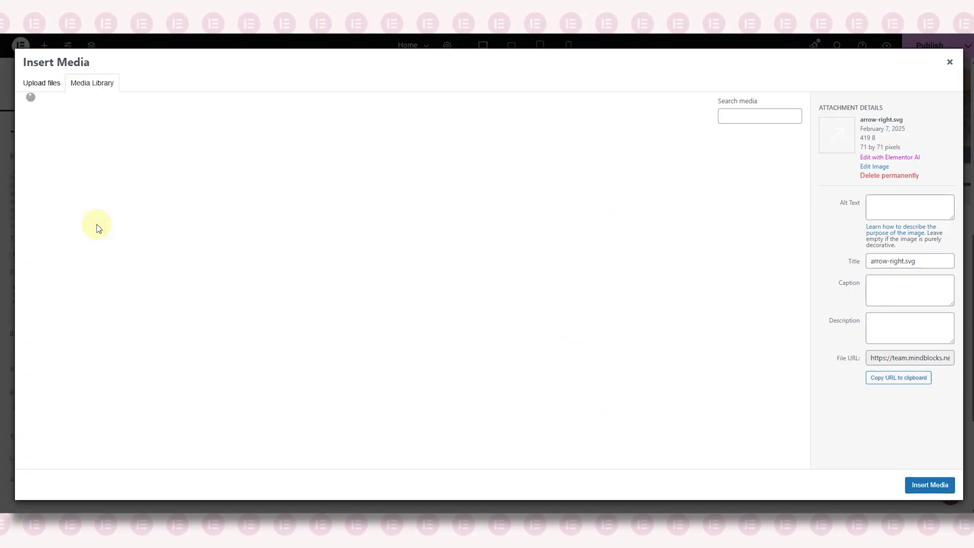
{"action": "left_click", "coordinate": [139, 175]}
{"action": "left_click", "coordinate": [930, 485]}
{"action": "left_click", "coordinate": [74, 254]}
{"action": "key", "text": "ctrl+a"}
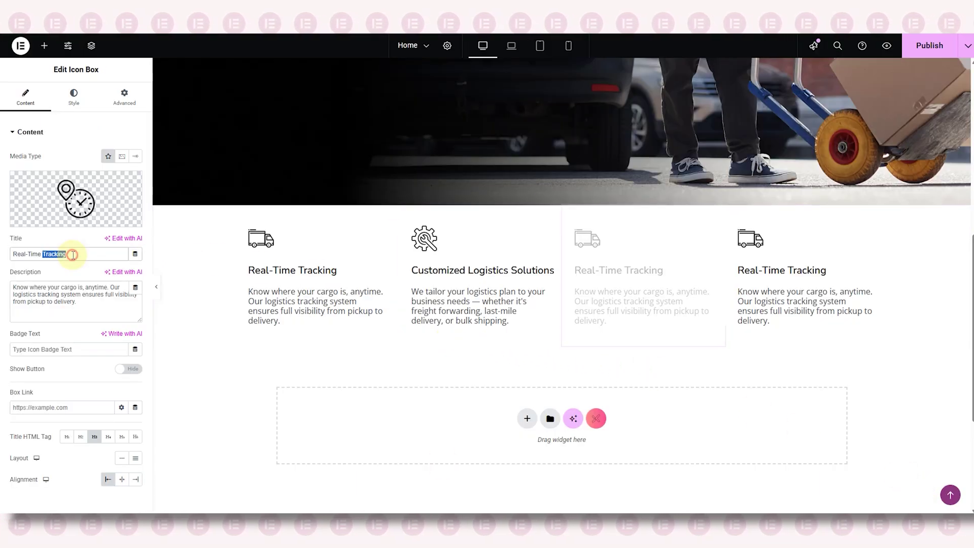
{"action": "key", "text": "BackSpace"}
{"action": "type", "text": "On-Time, Every Time"}
{"action": "left_click", "coordinate": [78, 297]}
{"action": "key", "text": "ctrl+a"}
{"action": "key", "text": "BackSpace"}
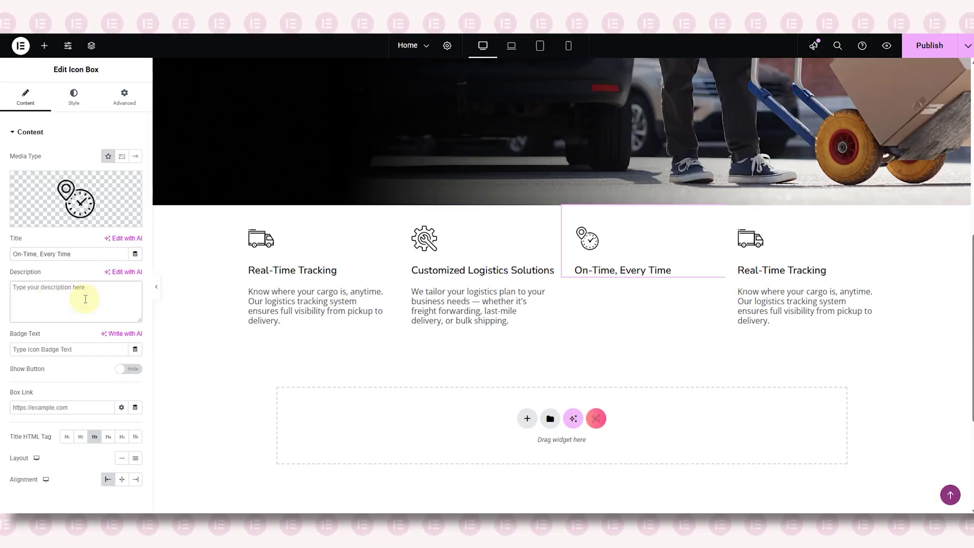
{"action": "type", "text": "We prioritize timely deliveries with our efficient routing and real-time updates, minimizing delays and maximizing trust."}
Step: Make the fourth card 'Secure & Insured Shipments' with the shield icon and its own description
{"action": "left_click", "coordinate": [751, 289]}
{"action": "left_click", "coordinate": [99, 216]}
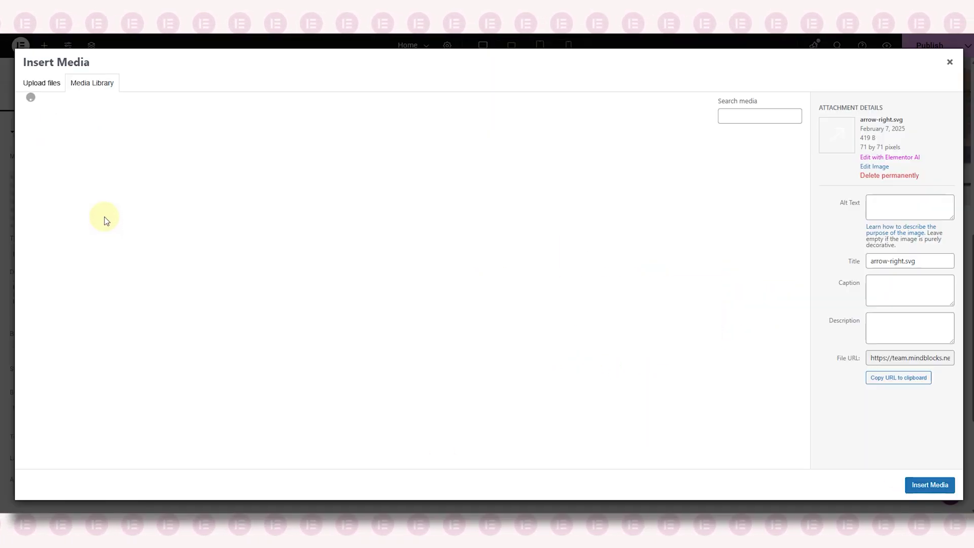
{"action": "left_click", "coordinate": [186, 152]}
{"action": "left_click", "coordinate": [930, 485]}
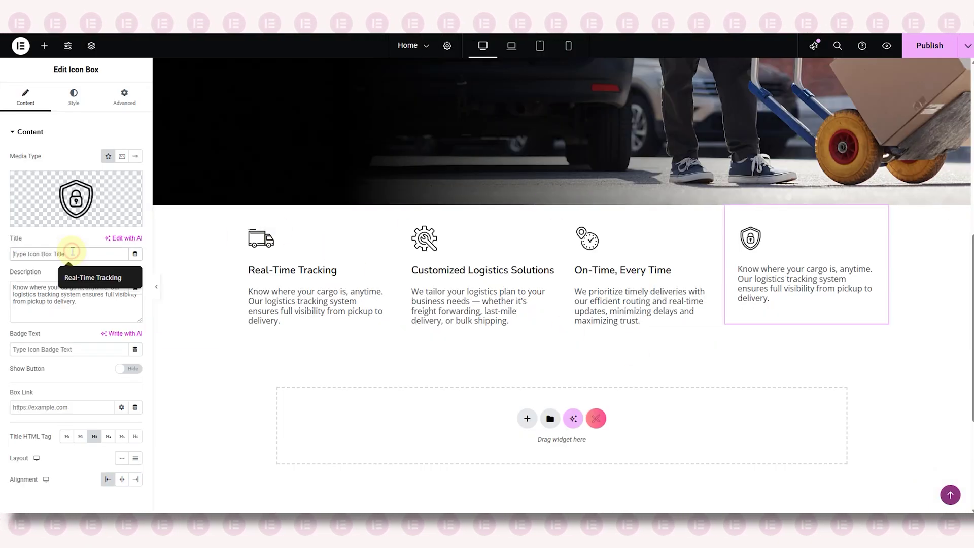
{"action": "type", "text": "Secure & Insured Shipments"}
{"action": "left_click", "coordinate": [37, 289]}
{"action": "key", "text": "ctrl+a"}
{"action": "key", "text": "BackSpace"}
{"action": "type", "text": "We protect your goods with industry-grade security protocols and full insurance — so your peace of mind travels too."}
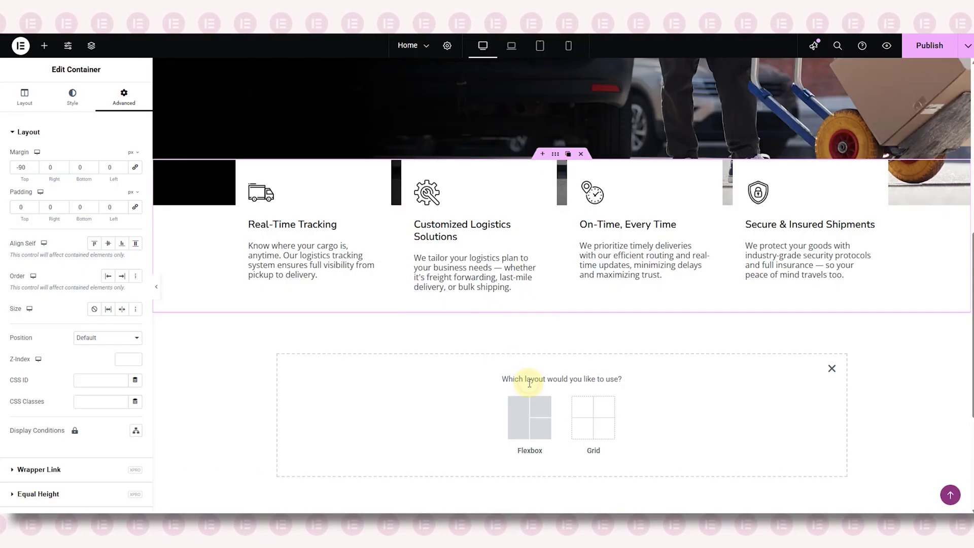
Step: Add a flexbox row below the cards holding an inner container set to 33% width
{"action": "left_click", "coordinate": [530, 406]}
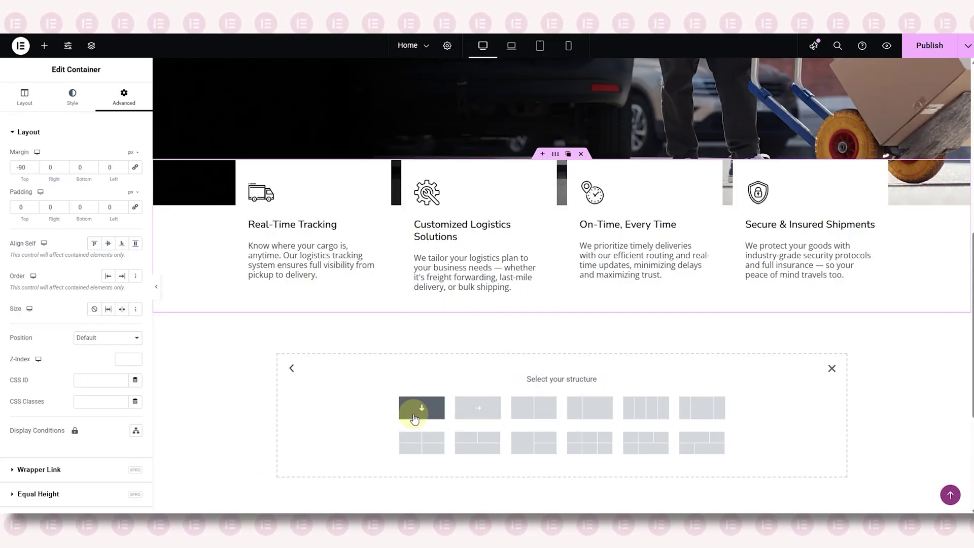
{"action": "left_click", "coordinate": [419, 407]}
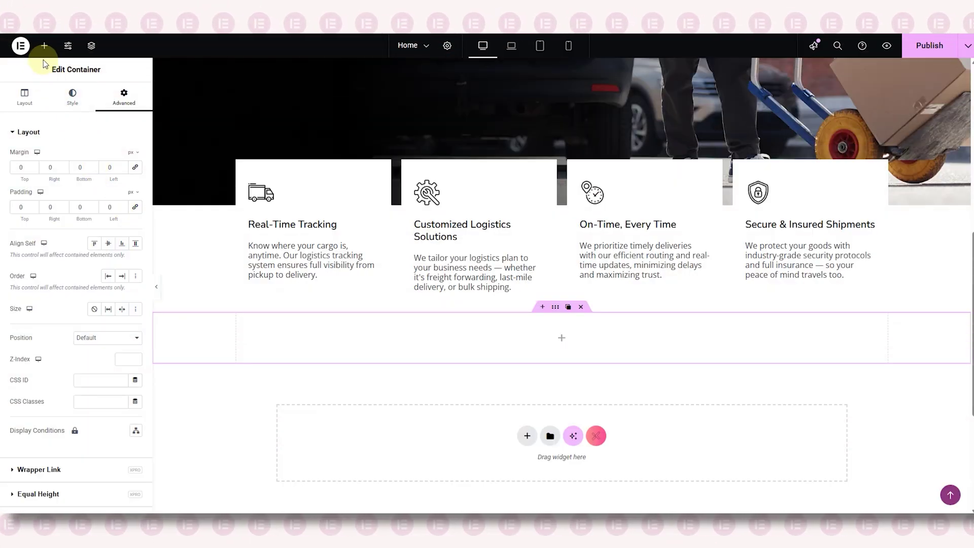
{"action": "left_click", "coordinate": [44, 45]}
{"action": "left_click_drag", "start_coordinate": [50, 188], "coordinate": [239, 320]}
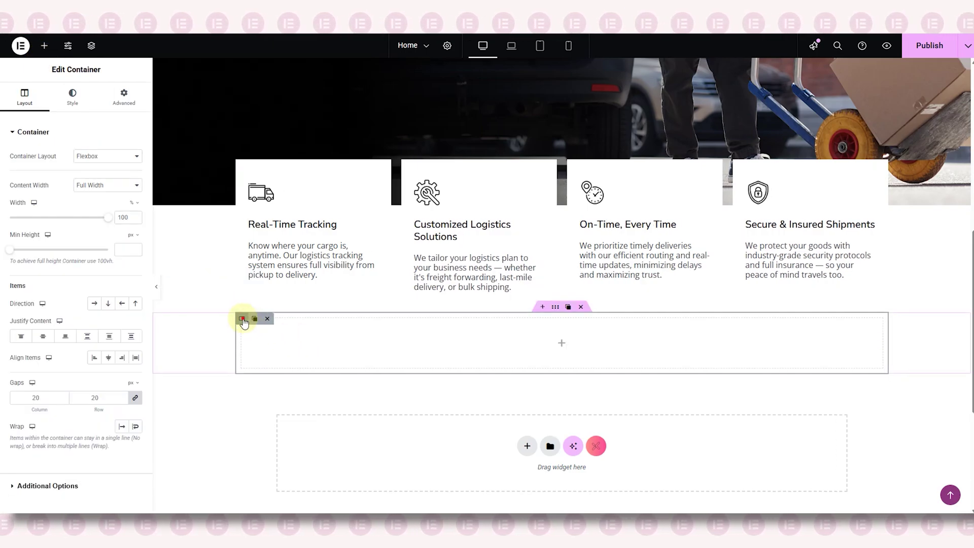
{"action": "left_click", "coordinate": [121, 217]}
{"action": "type", "text": "1"}
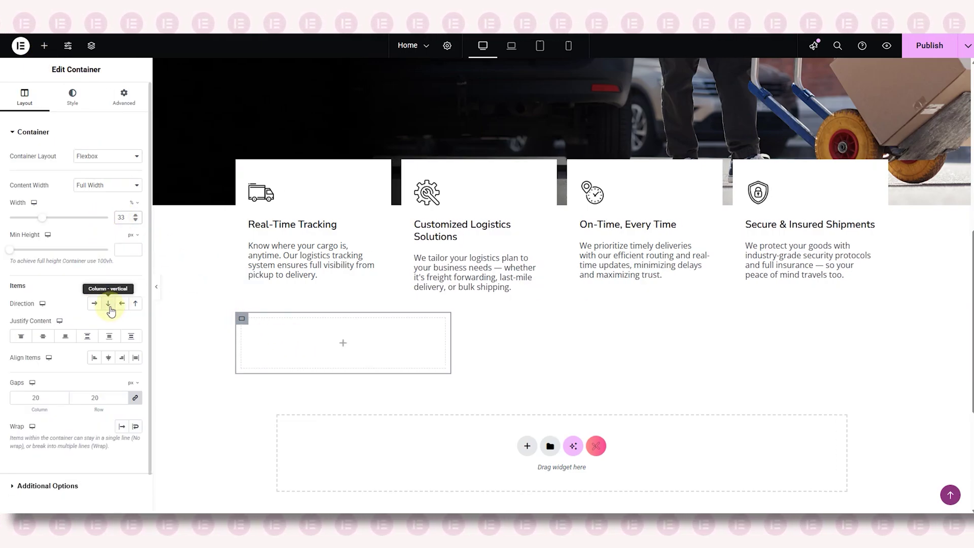
{"action": "left_click", "coordinate": [116, 106]}
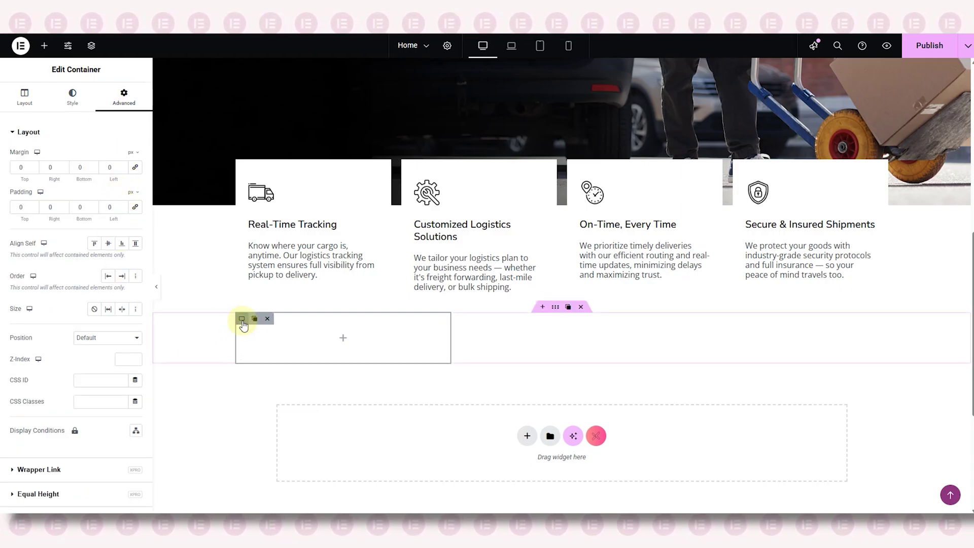
Step: Duplicate the inner container twice to make three equal columns
{"action": "left_click", "coordinate": [255, 320]}
{"action": "left_click", "coordinate": [469, 320]}
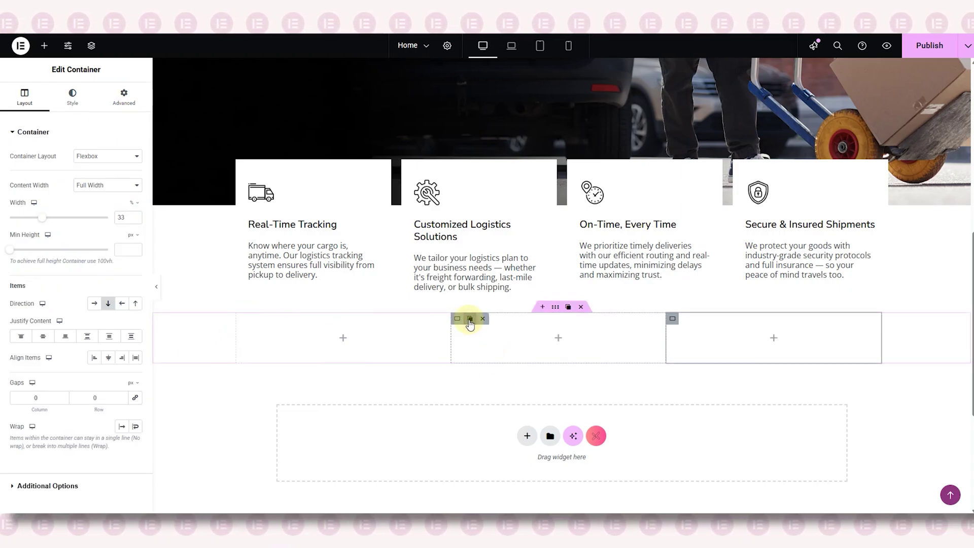
{"action": "left_click", "coordinate": [343, 338]}
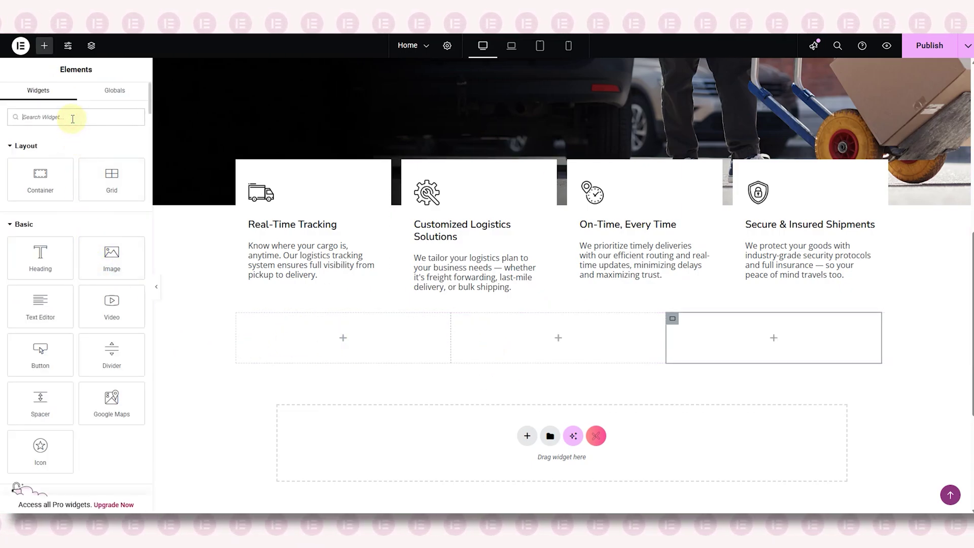
Step: Add a Heading widget to the first column reading 'Trusted Expertise & Smart Technology.'
{"action": "type", "text": "heading"}
{"action": "left_click_drag", "start_coordinate": [112, 204], "coordinate": [319, 339]}
{"action": "key", "text": "BackSpace"}
{"action": "left_click", "coordinate": [48, 247]}
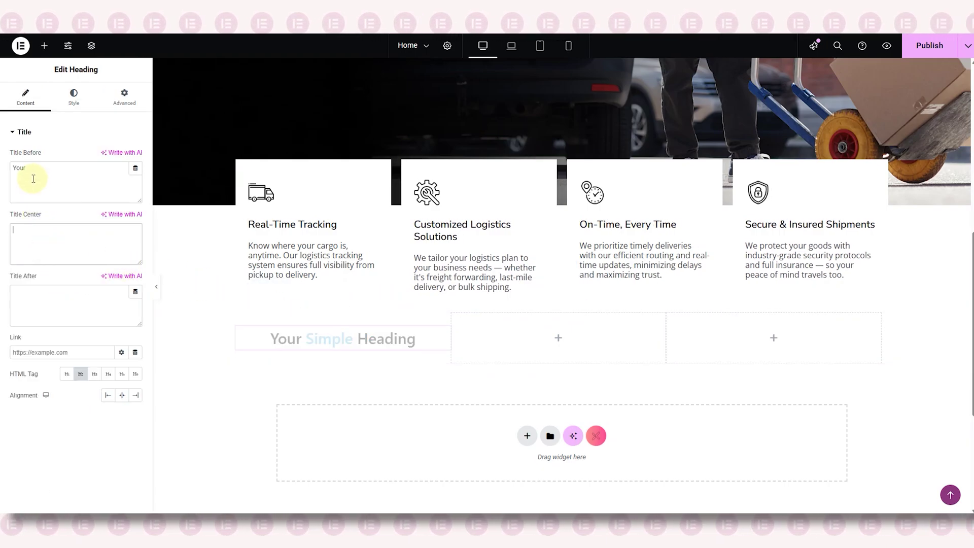
{"action": "left_click", "coordinate": [84, 178]}
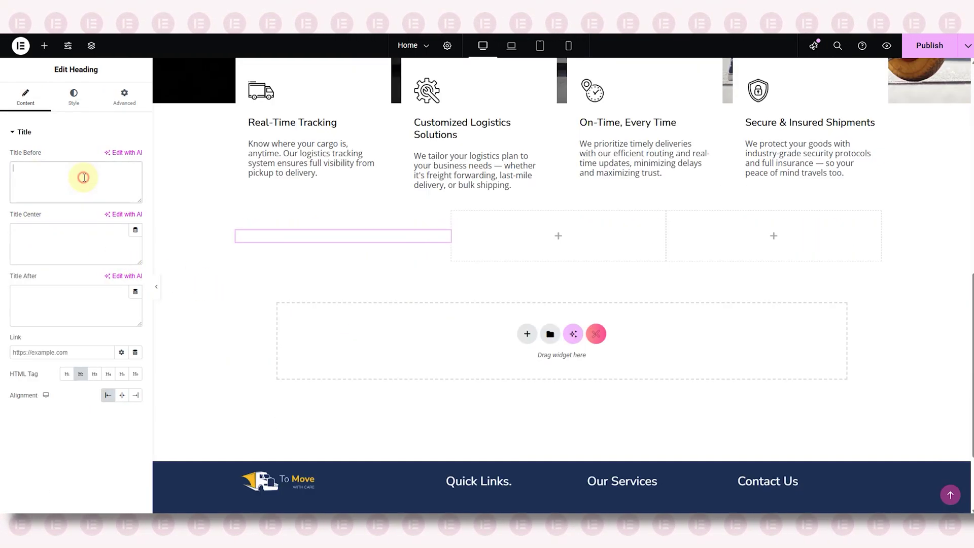
{"action": "type", "text": "Trusted Expertise & Smart Technology."}
Step: Style the heading at 42 px, bold, with capitalized text transform
{"action": "left_click", "coordinate": [74, 96]}
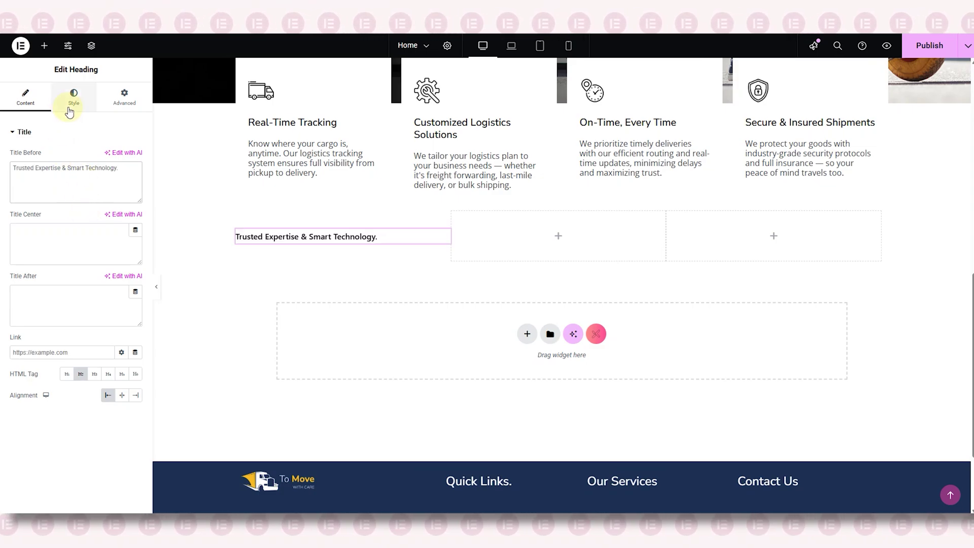
{"action": "left_click", "coordinate": [135, 156]}
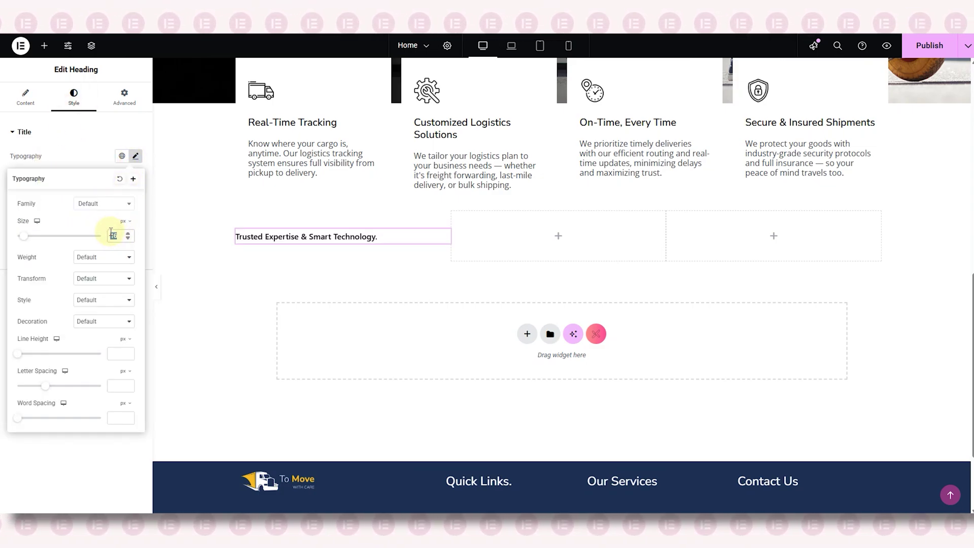
{"action": "type", "text": "42"}
{"action": "left_click", "coordinate": [104, 257]}
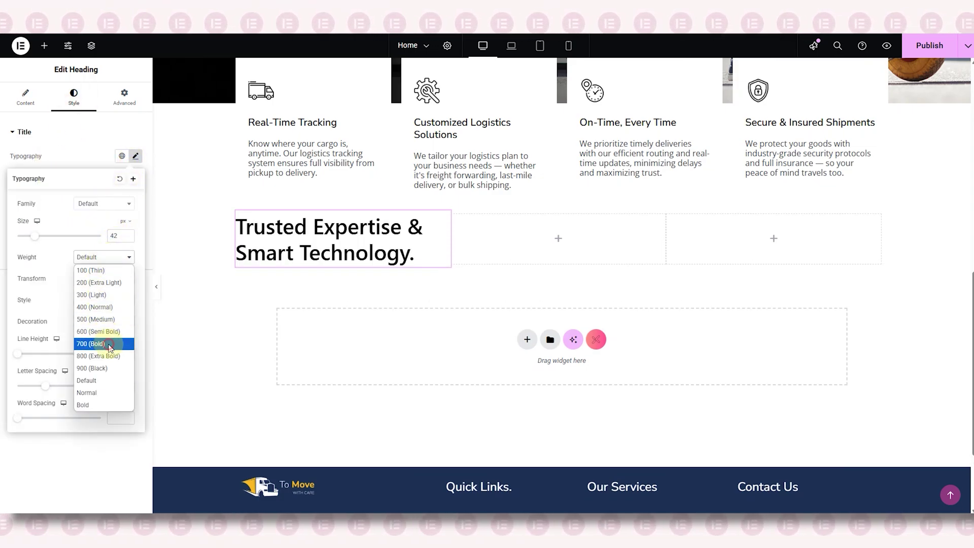
{"action": "left_click", "coordinate": [111, 347]}
{"action": "left_click", "coordinate": [98, 167]}
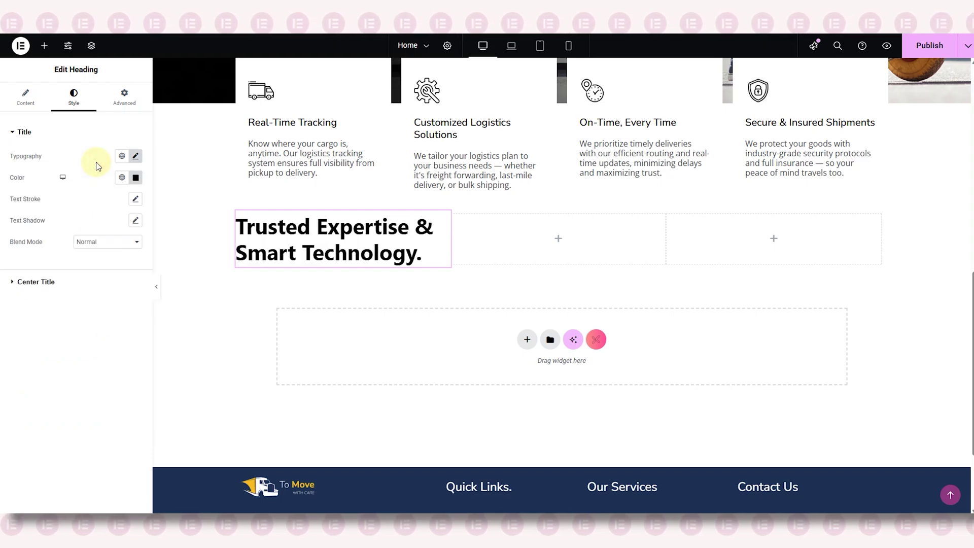
{"action": "left_click", "coordinate": [135, 159]}
{"action": "left_click", "coordinate": [108, 281]}
{"action": "left_click", "coordinate": [117, 327]}
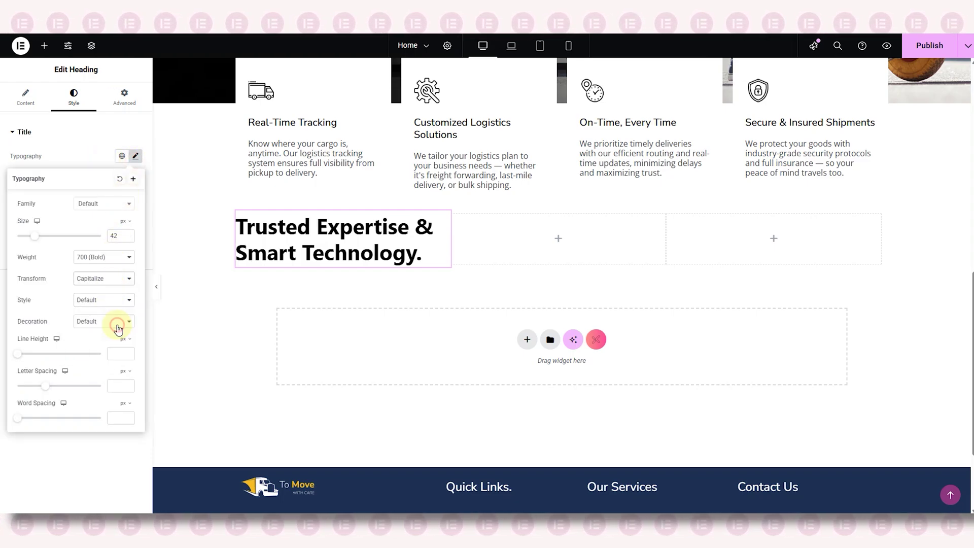
{"action": "left_click", "coordinate": [97, 167]}
Step: Set the heading padding to 50 right and 20 left, previewing the result
{"action": "left_click", "coordinate": [125, 97]}
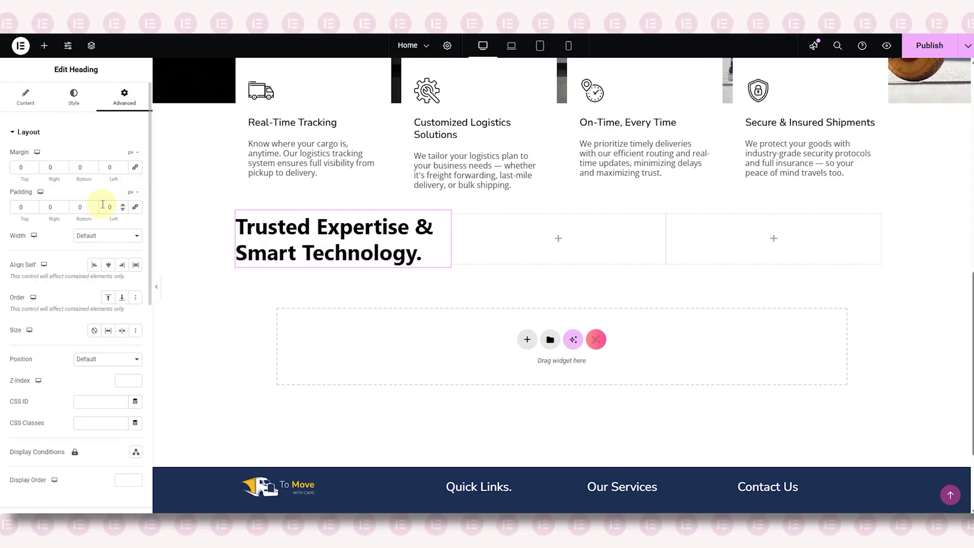
{"action": "left_click", "coordinate": [114, 208]}
{"action": "type", "text": "50"}
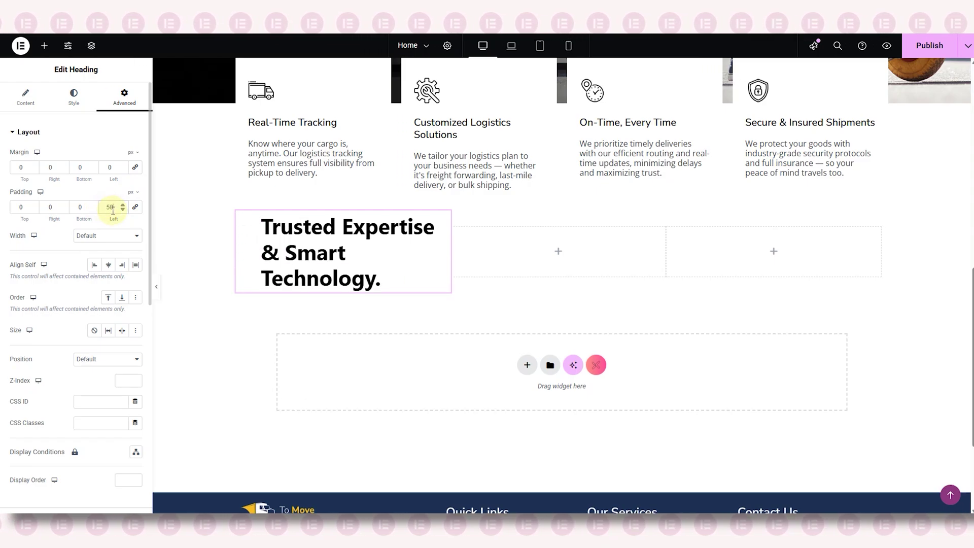
{"action": "left_click", "coordinate": [49, 205]}
{"action": "type", "text": "50"}
{"action": "left_click", "coordinate": [158, 286]}
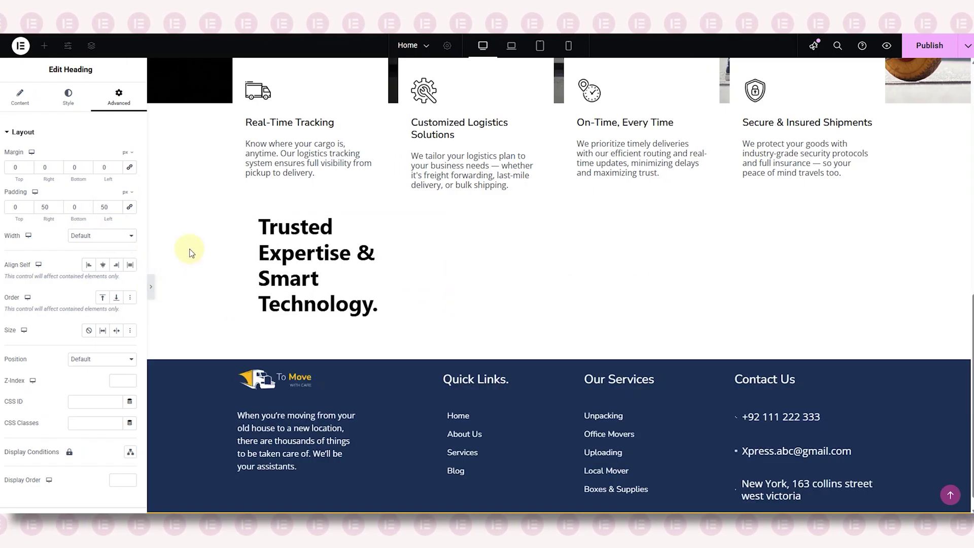
{"action": "left_click", "coordinate": [3, 293]}
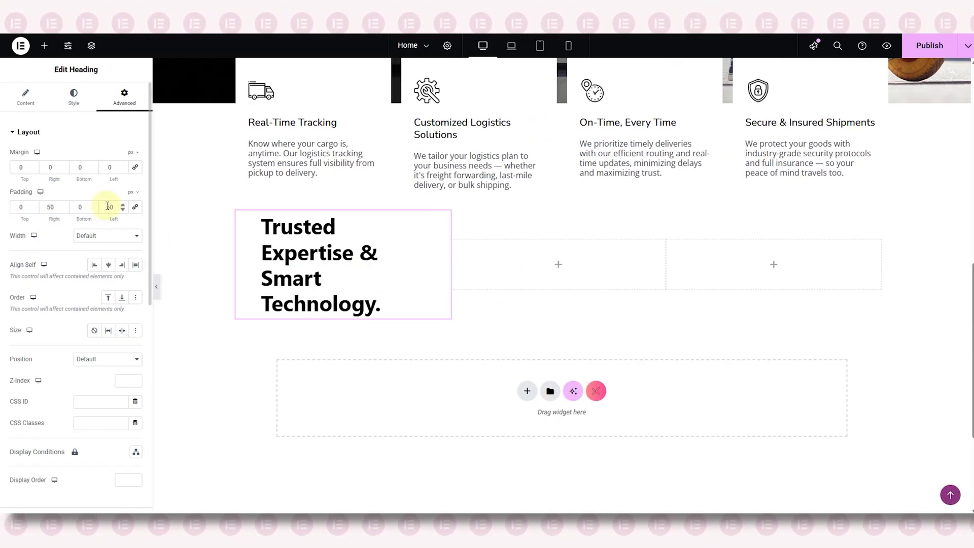
{"action": "double_click", "coordinate": [110, 207]}
{"action": "type", "text": "20"}
{"action": "left_click", "coordinate": [157, 286]}
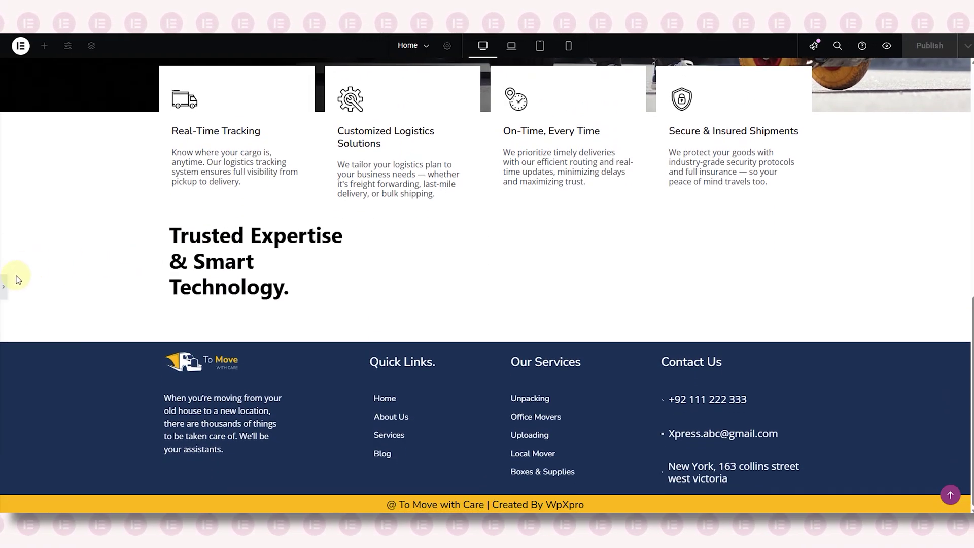
Step: Add a Text Editor widget to the middle column with the 10-years-in-logistics paragraph
{"action": "left_click", "coordinate": [4, 287]}
{"action": "left_click", "coordinate": [558, 260]}
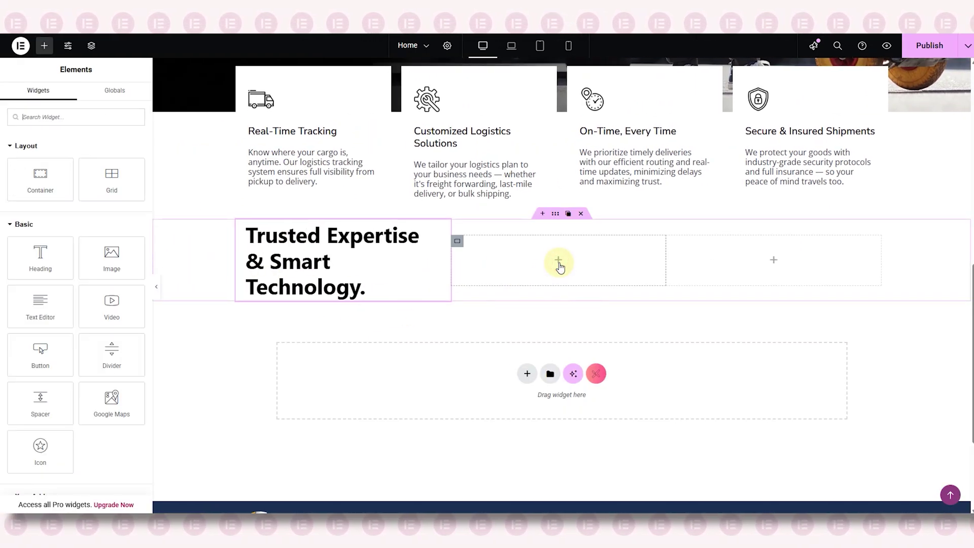
{"action": "left_click_drag", "start_coordinate": [52, 305], "coordinate": [526, 261]}
{"action": "left_click", "coordinate": [60, 233]}
{"action": "key", "text": "ctrl+a"}
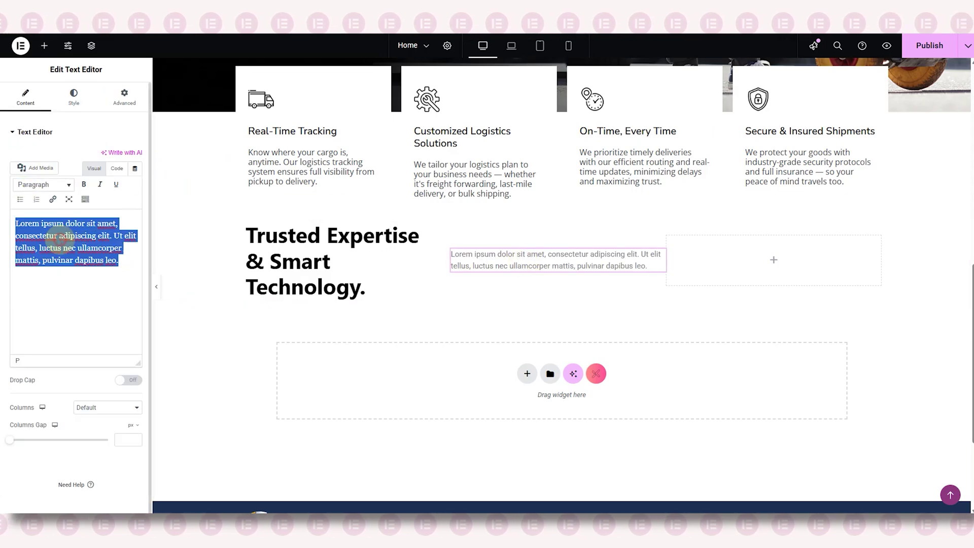
{"action": "key", "text": "BackSpace"}
{"action": "type", "text": "\"The core values are the guiding principles that dictate behaviour and action. There are many different types of core values and many different examples of core values depending upon the context\""}
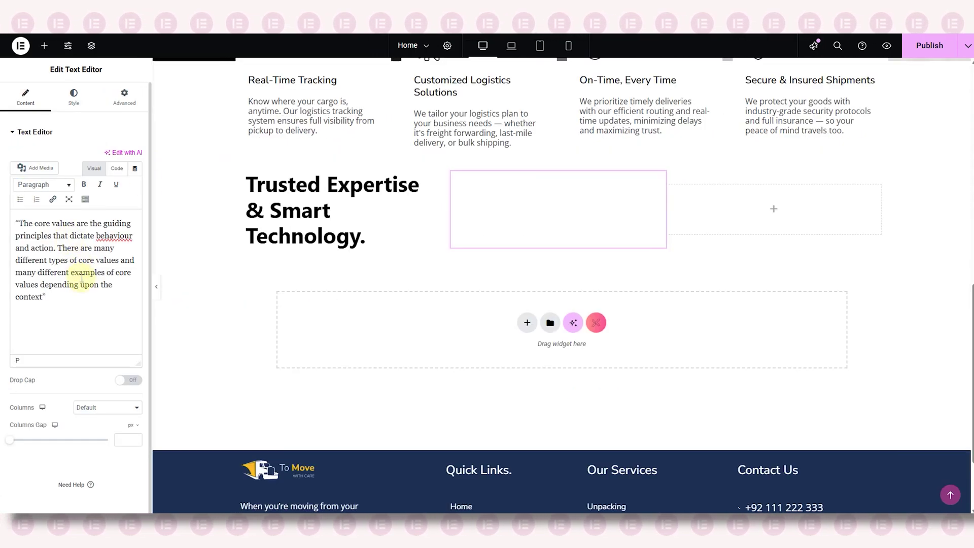
{"action": "key", "text": "ctrl+a"}
{"action": "type", "text": "With over 10 years in logistics and supply chain, we combine expert knowledge with smart technology. Whether you’re a small business or a large enterprise, we offer scalable solutions that optimize speed, safety, and cost savings at every step."}
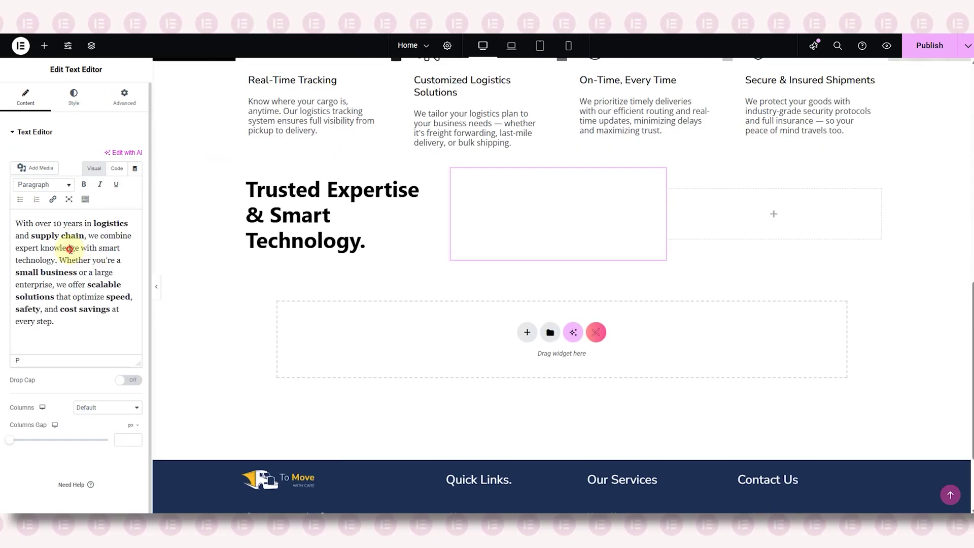
Step: Make the paragraph black (#000000), 16 px, and remove its bold formatting
{"action": "left_click", "coordinate": [75, 96]}
{"action": "left_click", "coordinate": [139, 294]}
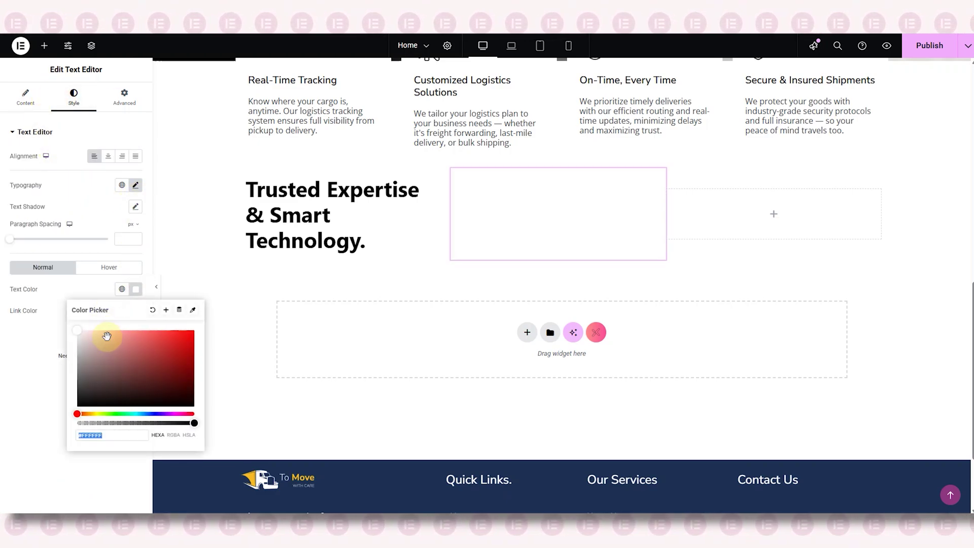
{"action": "left_click_drag", "start_coordinate": [105, 337], "coordinate": [75, 409]}
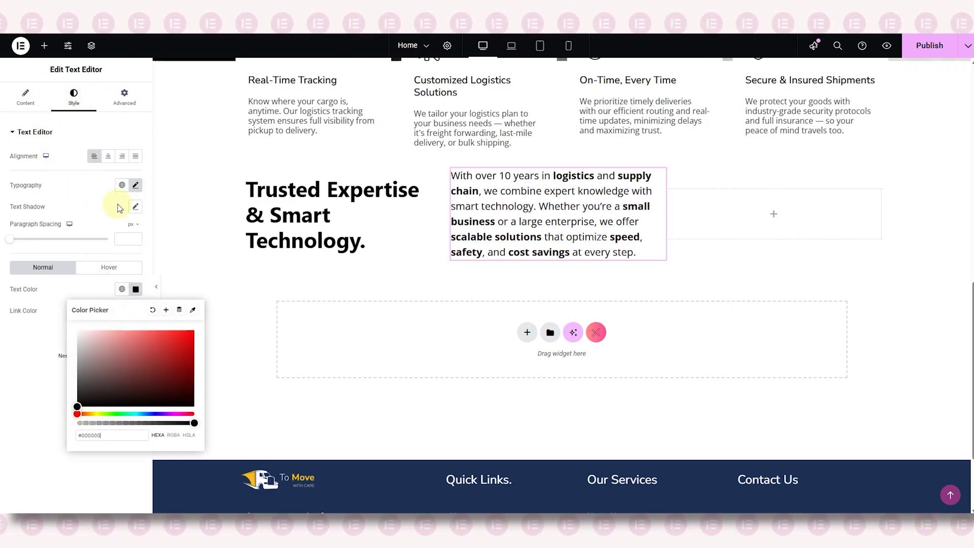
{"action": "left_click", "coordinate": [136, 186]}
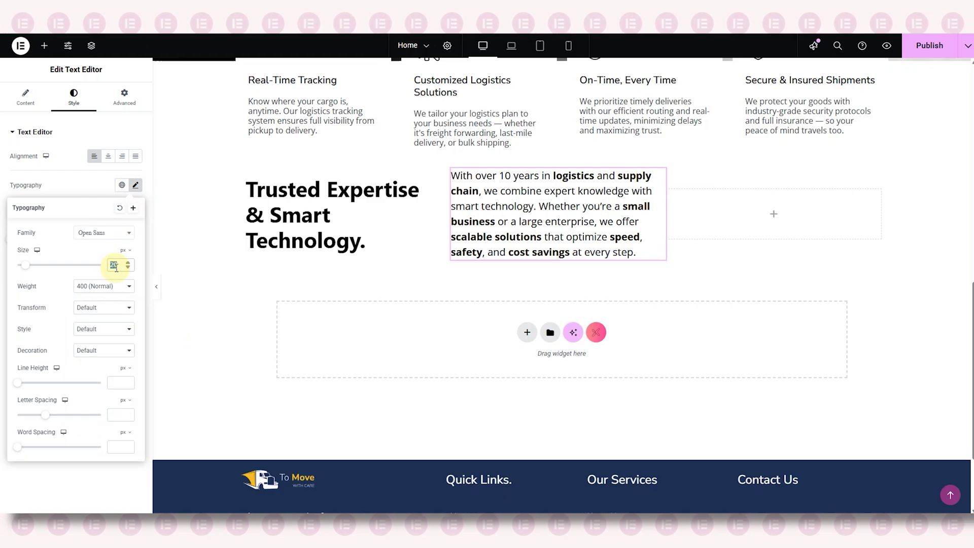
{"action": "type", "text": "16"}
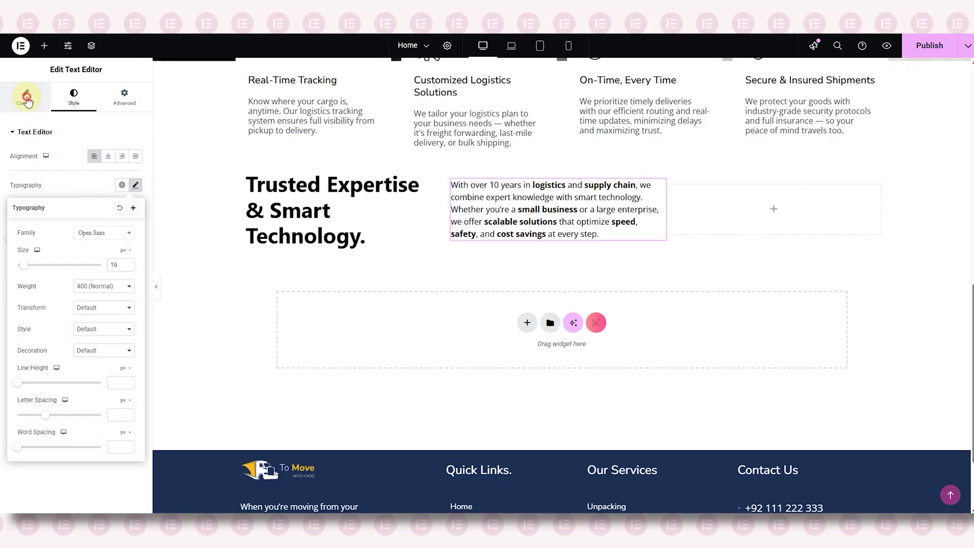
{"action": "left_click", "coordinate": [26, 99]}
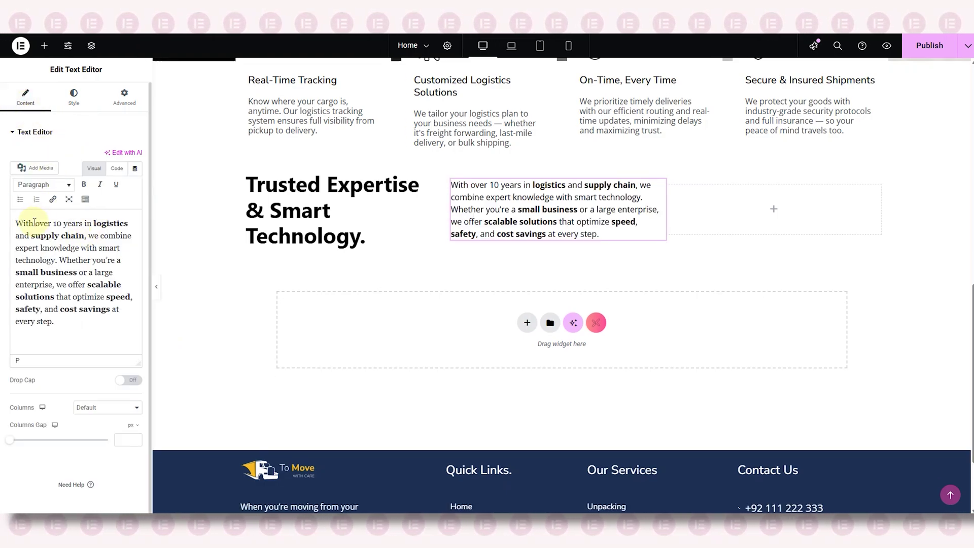
{"action": "left_click_drag", "start_coordinate": [17, 221], "coordinate": [67, 319]}
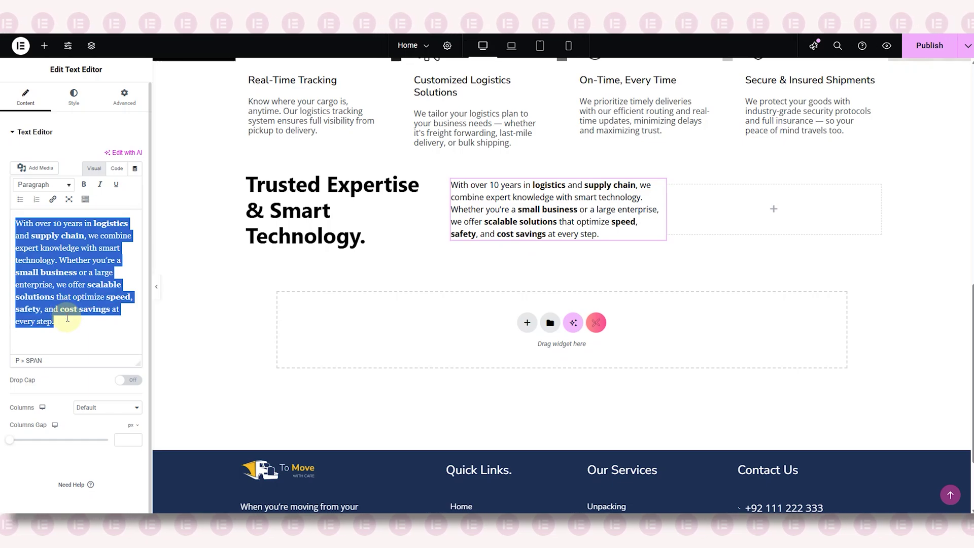
{"action": "key", "text": "ctrl+b"}
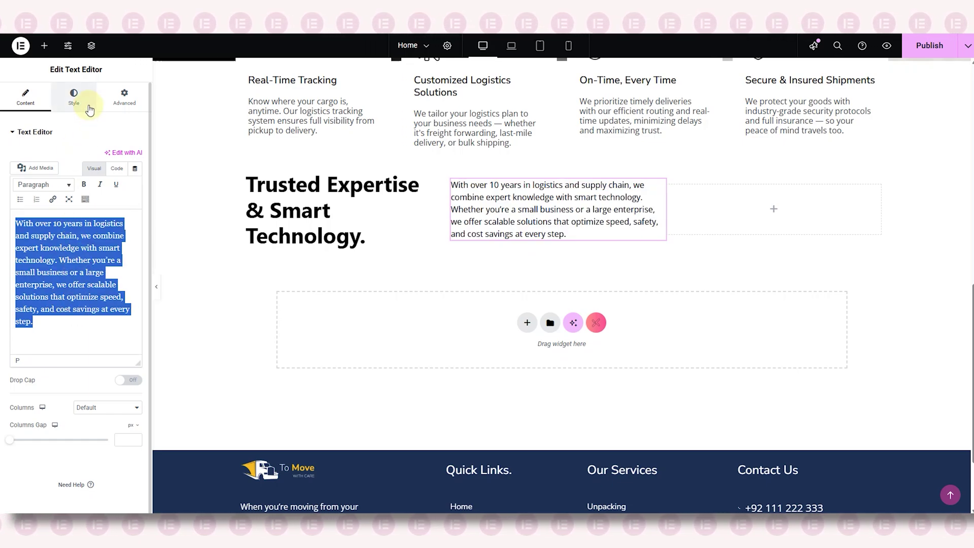
{"action": "left_click", "coordinate": [90, 109]}
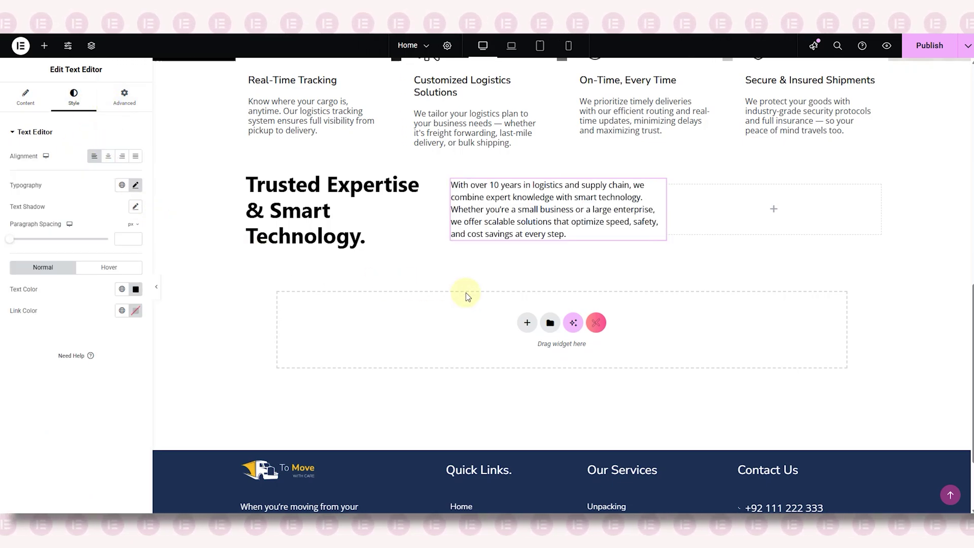
{"action": "scroll", "coordinate": [466, 293], "scroll_direction": "up", "scroll_amount": 2}
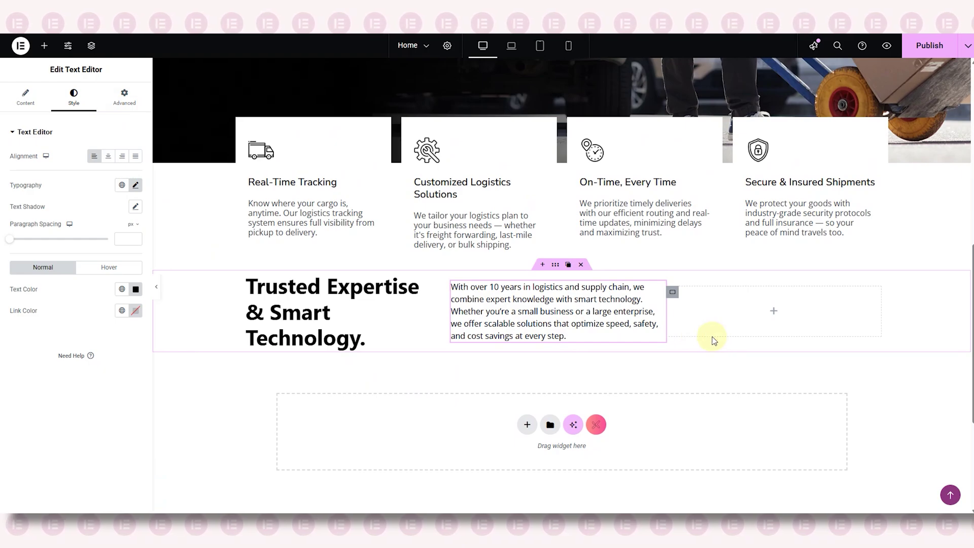
Step: Insert the forklift image from the Media Library into the third column at a higher resolution
{"action": "left_click", "coordinate": [775, 313]}
{"action": "left_click_drag", "start_coordinate": [111, 257], "coordinate": [791, 326]}
{"action": "left_click", "coordinate": [104, 196]}
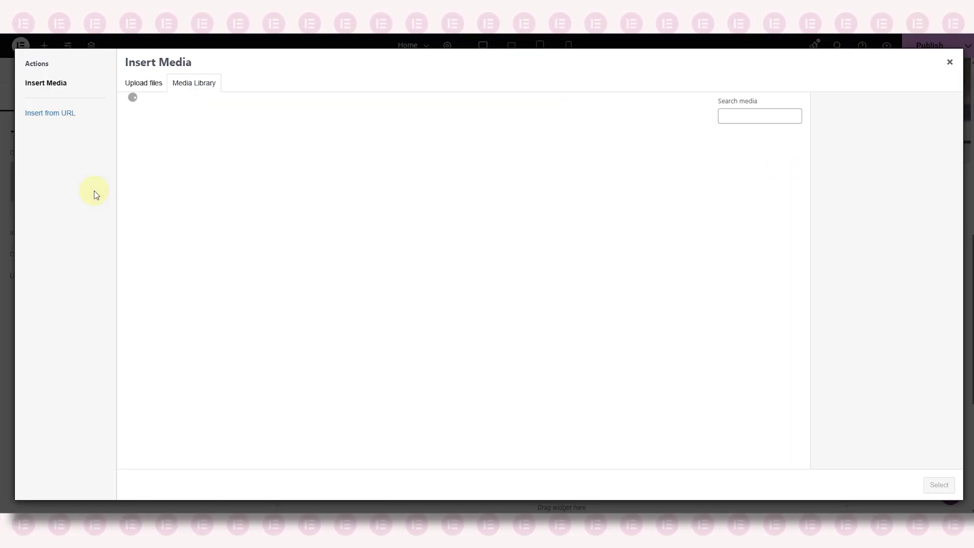
{"action": "left_click", "coordinate": [751, 250]}
{"action": "left_click", "coordinate": [939, 485]}
{"action": "left_click", "coordinate": [134, 233]}
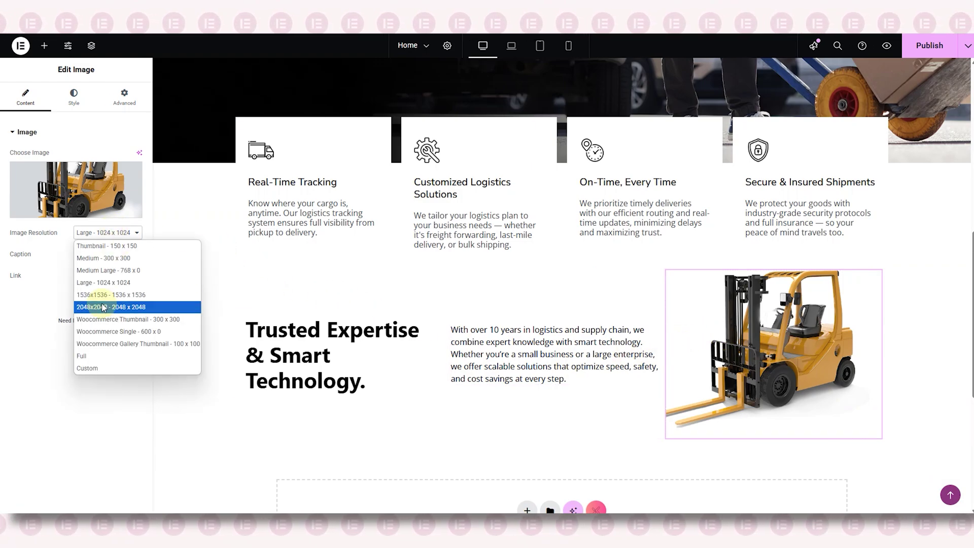
{"action": "left_click", "coordinate": [98, 355]}
Step: Set the forklift image width to 617 px and preview it
{"action": "left_click", "coordinate": [74, 96]}
{"action": "mouse_move", "coordinate": [133, 194]}
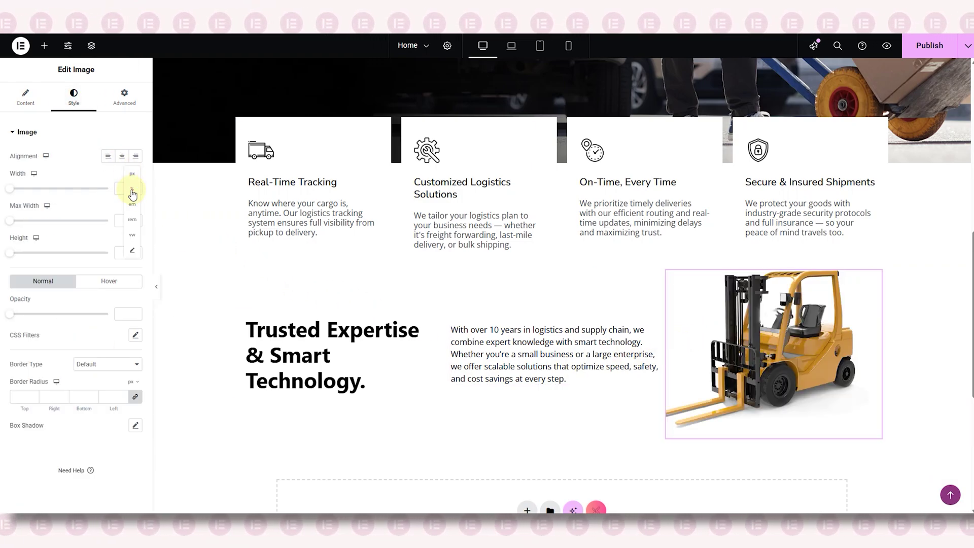
{"action": "type", "text": "617"}
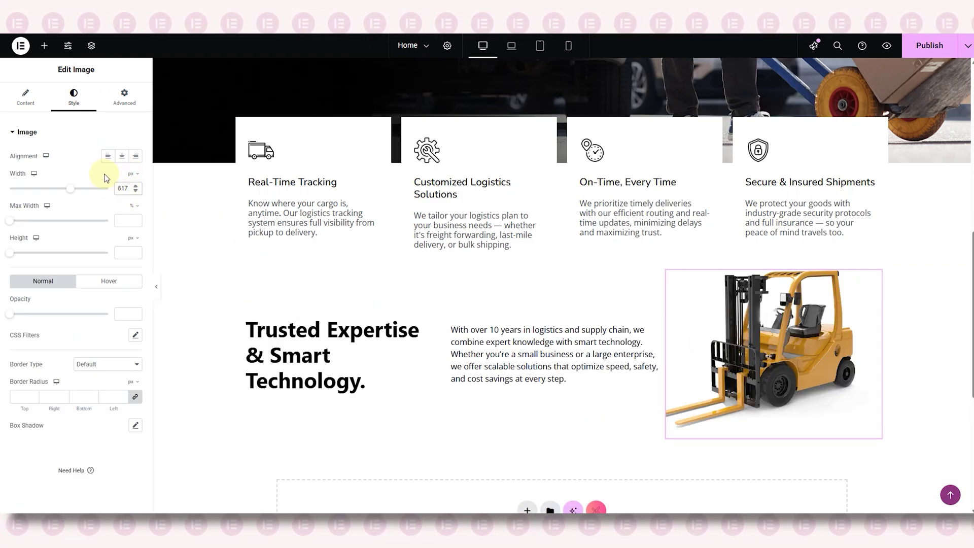
{"action": "left_click", "coordinate": [158, 293]}
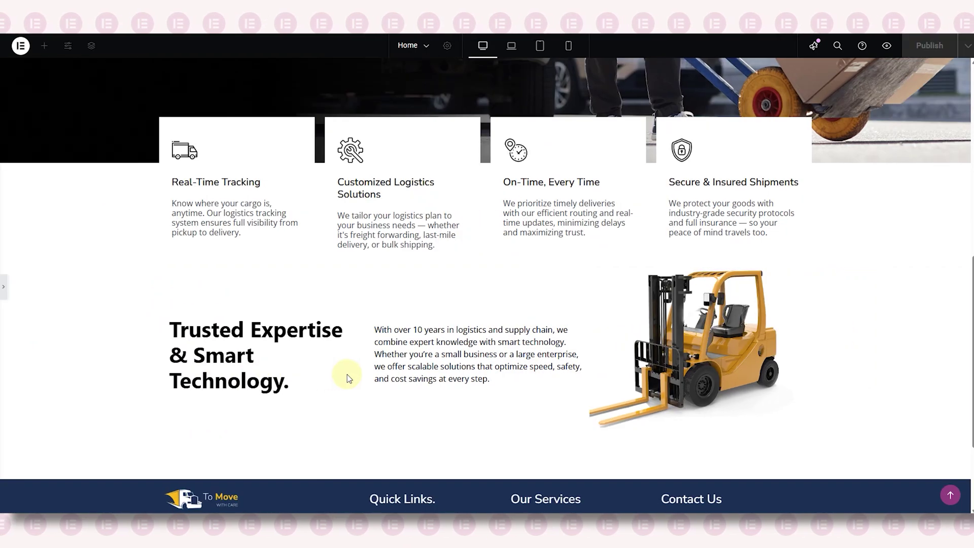
Step: Give the Trusted Expertise section container 40 px top padding and preview
{"action": "left_click", "coordinate": [3, 290]}
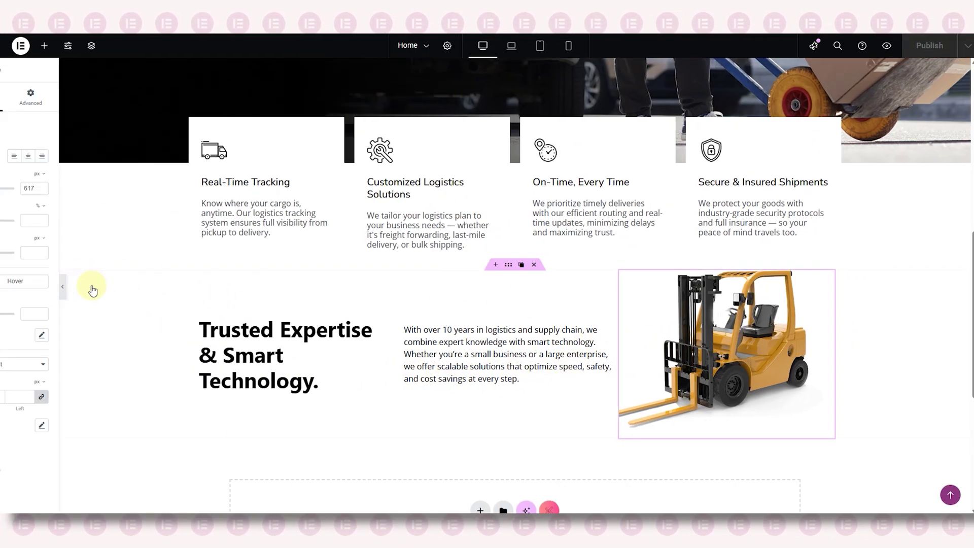
{"action": "left_click", "coordinate": [334, 251]}
{"action": "left_click", "coordinate": [20, 207]}
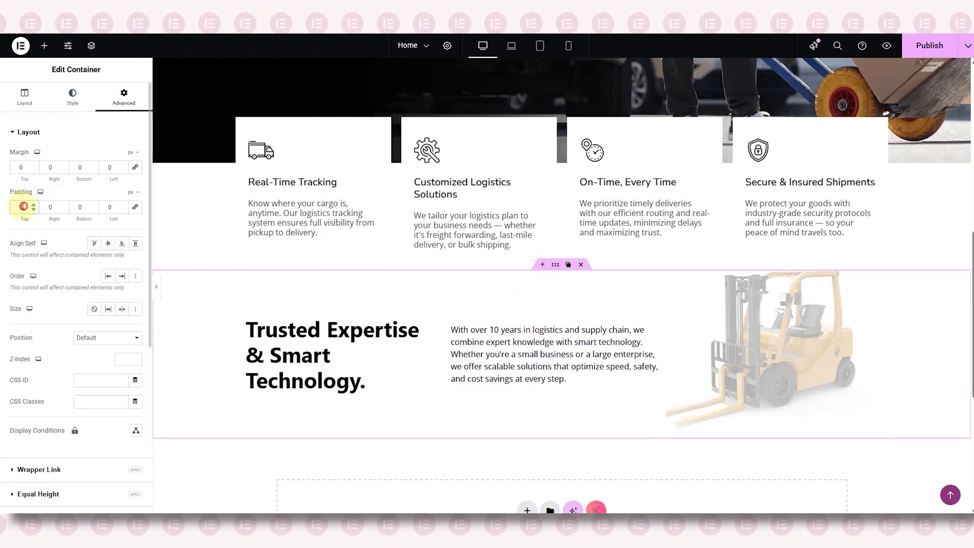
{"action": "type", "text": "40"}
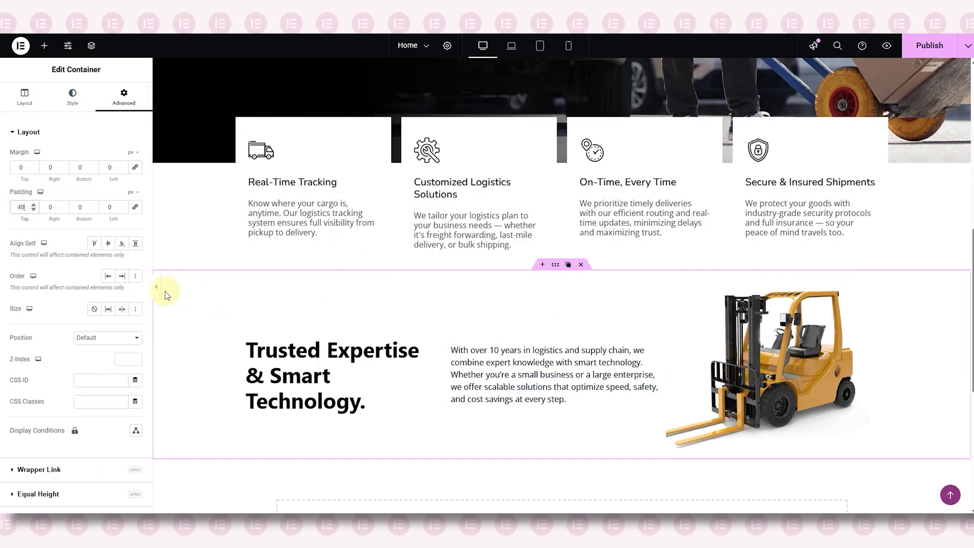
{"action": "left_click", "coordinate": [156, 287]}
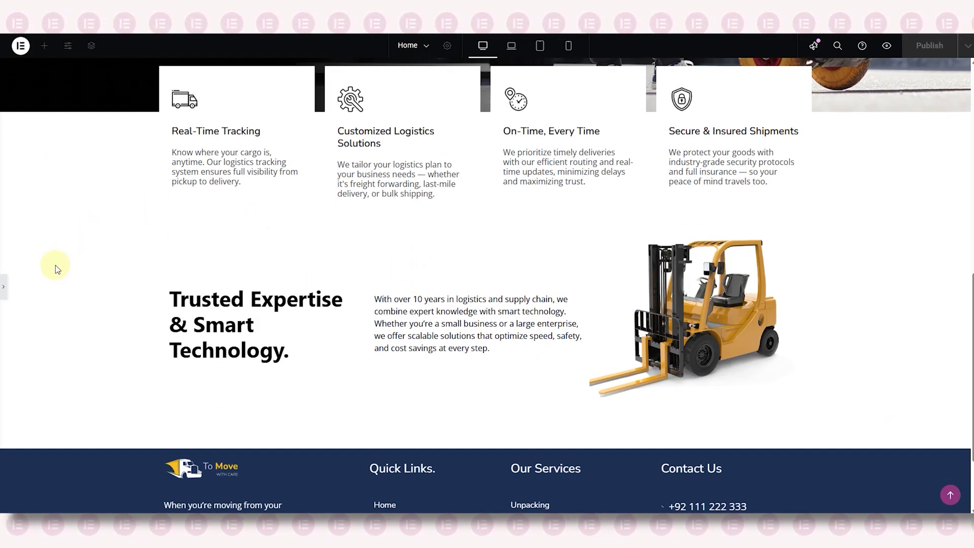
Step: Add a new flexbox section with a column structure and a classic background
{"action": "left_click", "coordinate": [3, 287]}
{"action": "left_click", "coordinate": [528, 378]}
{"action": "left_click", "coordinate": [529, 406]}
{"action": "left_click", "coordinate": [420, 397]}
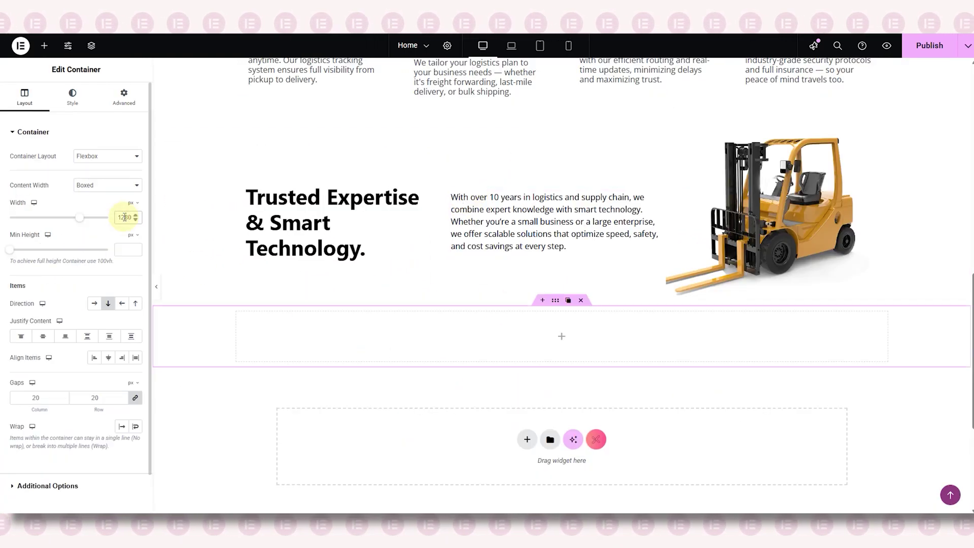
{"action": "left_click", "coordinate": [72, 97]}
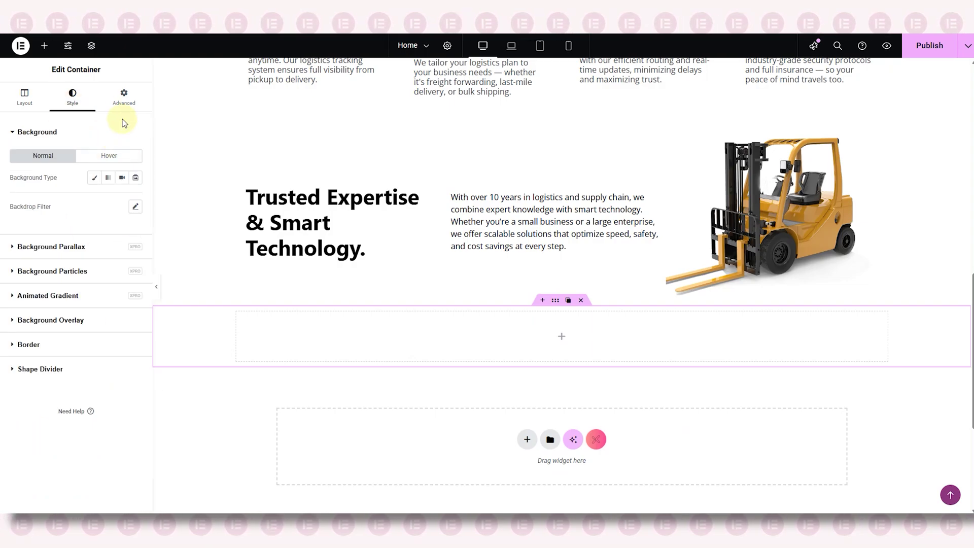
{"action": "left_click", "coordinate": [124, 96]}
{"action": "left_click", "coordinate": [72, 96]}
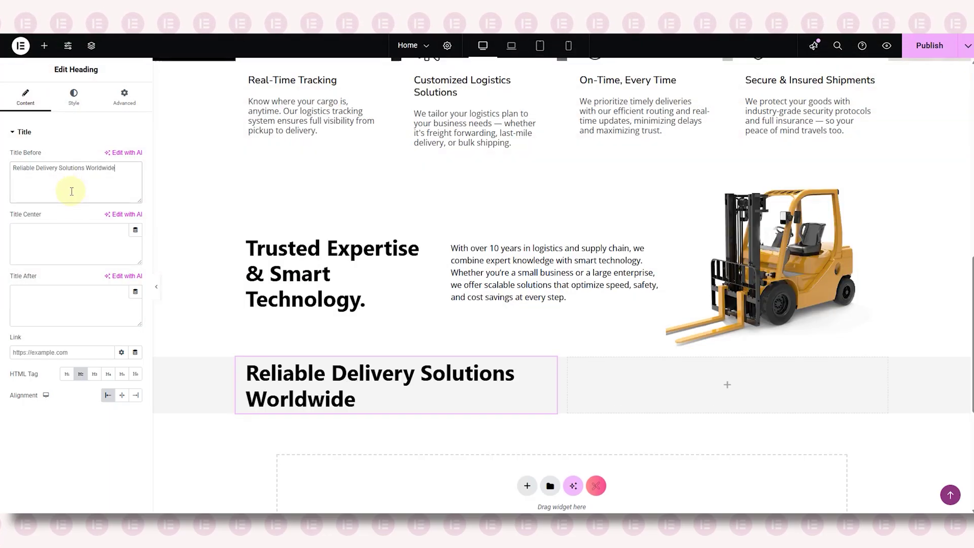
Step: Paste the flexible shipping services paragraph into the right column and drop in an empty container
{"action": "left_click", "coordinate": [44, 45]}
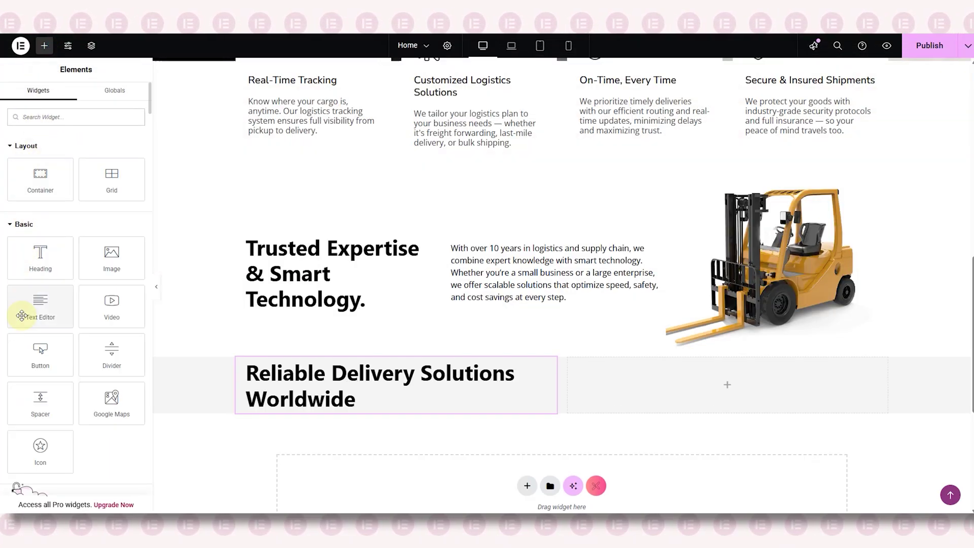
{"action": "left_click_drag", "start_coordinate": [22, 315], "coordinate": [609, 383]}
{"action": "triple_click", "coordinate": [85, 255]}
{"action": "key", "text": "BackSpace"}
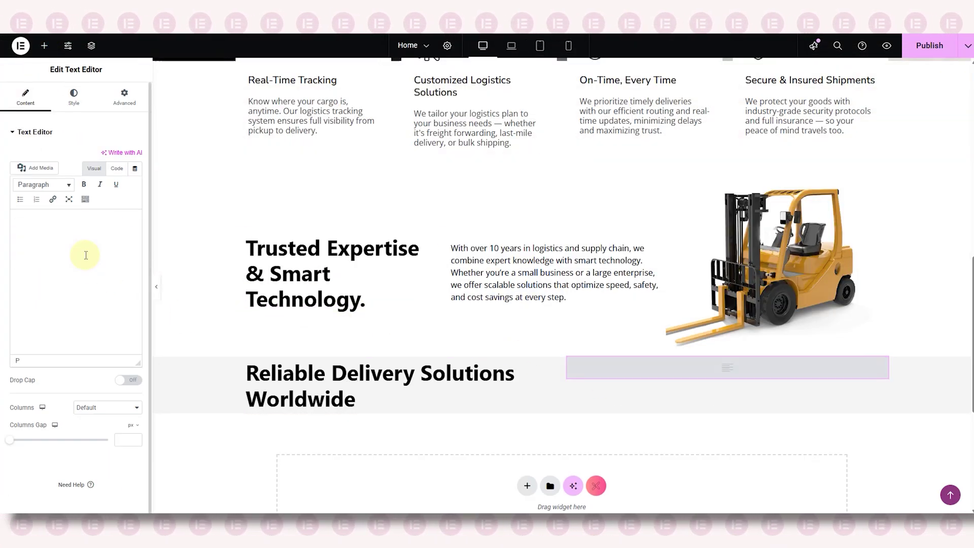
{"action": "type", "text": "We offer smart, flexible shipping services to move your goods by sea, air, or road. Whether it’s a small package or a full container, we get it delivered safely, quickly, and on time anywhere in the world."}
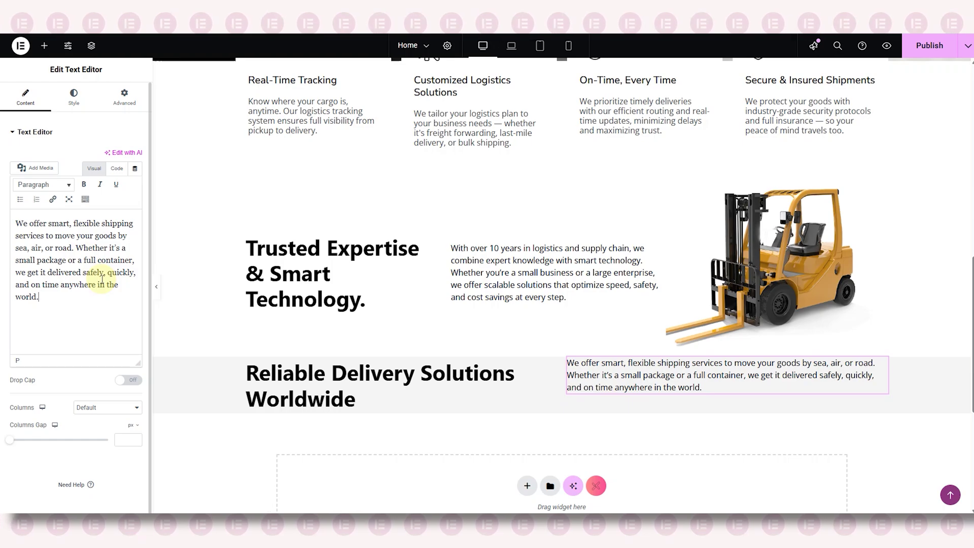
{"action": "left_click", "coordinate": [44, 45]}
{"action": "left_click_drag", "start_coordinate": [40, 179], "coordinate": [533, 409]}
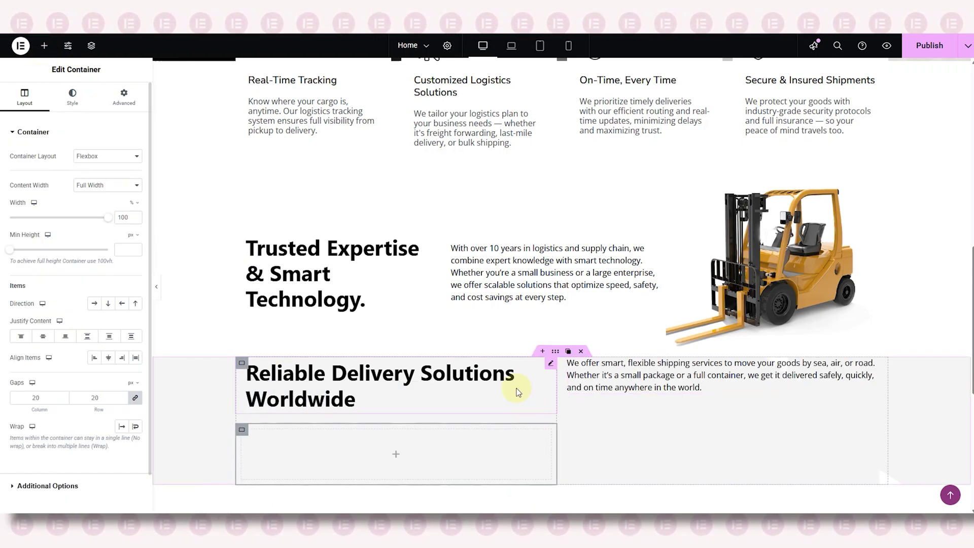
Step: Nest the empty container in the delivery section via Navigator and paste the Real-Time Tracking icon box into it
{"action": "left_click", "coordinate": [92, 45]}
{"action": "left_click", "coordinate": [851, 142]}
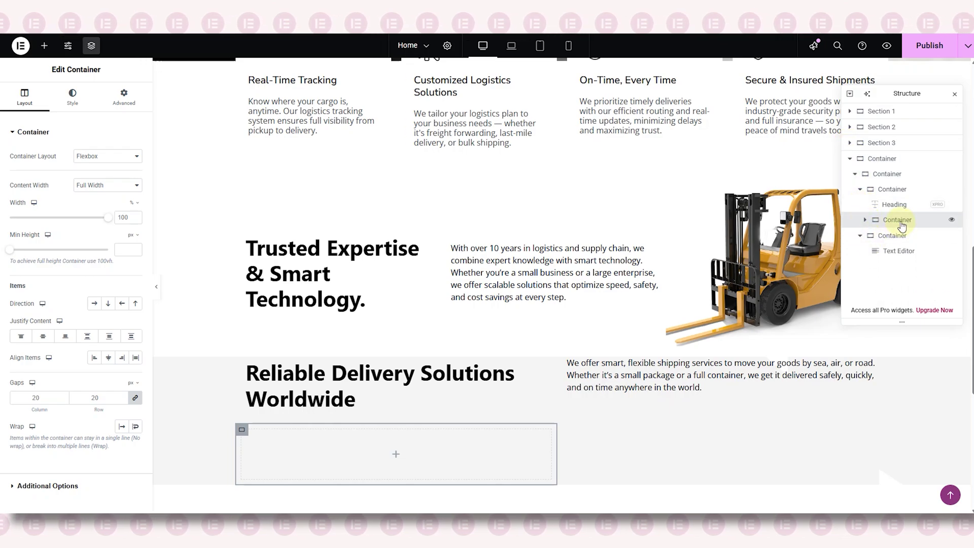
{"action": "left_click_drag", "start_coordinate": [903, 219], "coordinate": [877, 204]}
{"action": "scroll", "coordinate": [394, 267], "scroll_direction": "up", "scroll_amount": 4}
{"action": "right_click", "coordinate": [331, 238]}
{"action": "left_click", "coordinate": [354, 296]}
{"action": "scroll", "coordinate": [326, 319], "scroll_direction": "down", "scroll_amount": 5}
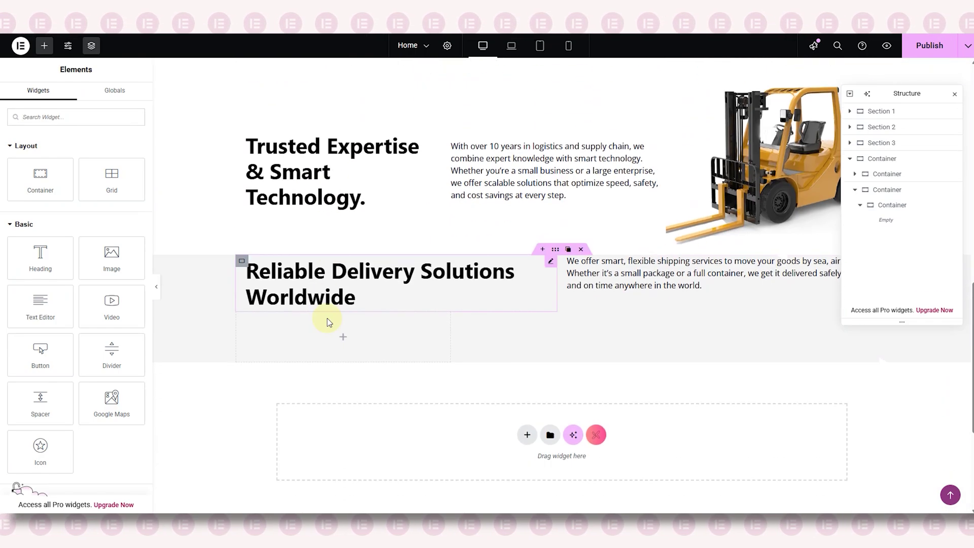
{"action": "right_click", "coordinate": [327, 319]}
{"action": "left_click", "coordinate": [348, 323]}
{"action": "scroll", "coordinate": [355, 318], "scroll_direction": "down", "scroll_amount": 2}
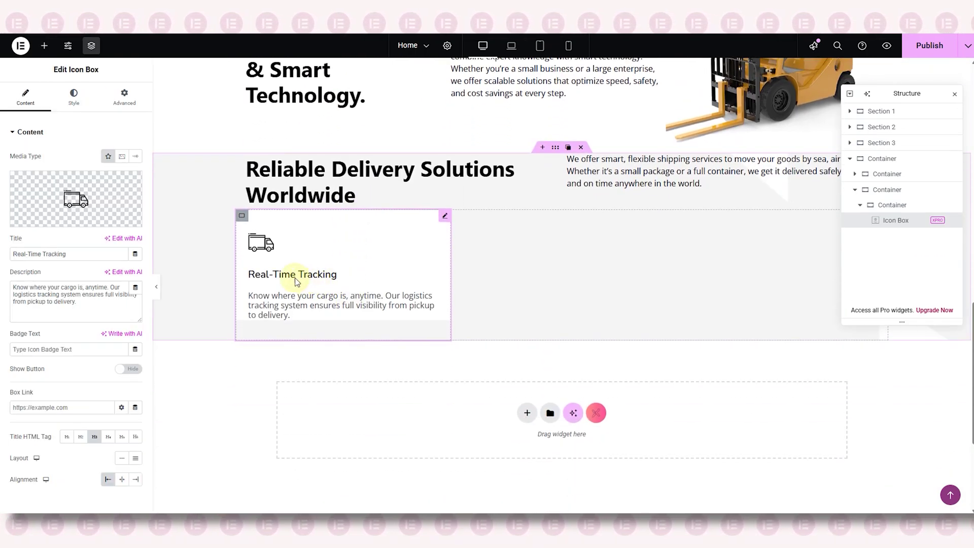
Step: Swap the box icon for the ship image and paste the ocean freight description
{"action": "left_click", "coordinate": [108, 221]}
{"action": "left_click", "coordinate": [931, 483]}
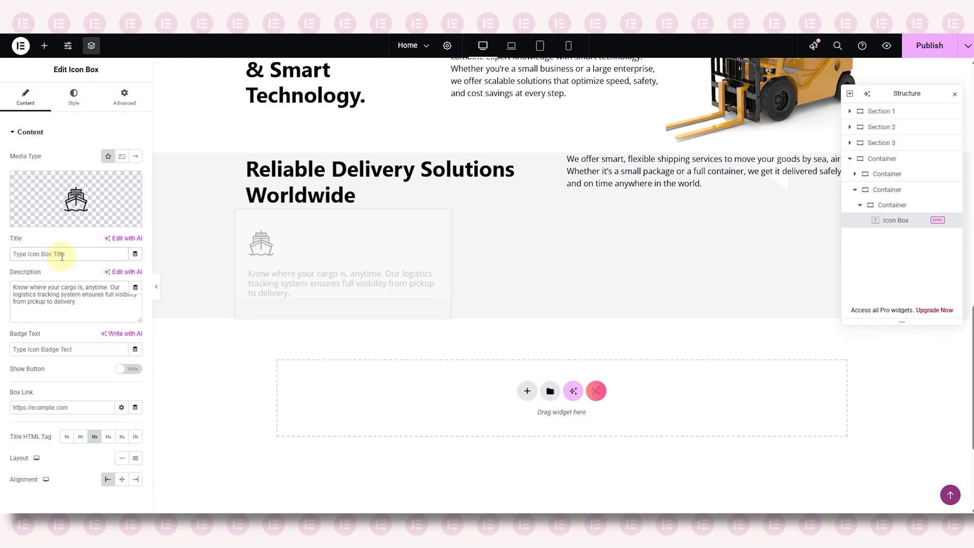
{"action": "triple_click", "coordinate": [25, 297]}
{"action": "key", "text": "BackSpace"}
{"action": "type", "text": "Cost-effective ocean freight for global imports and exports. We handle everything from full containers to smaller shipments, ensuring on-time delivery."}
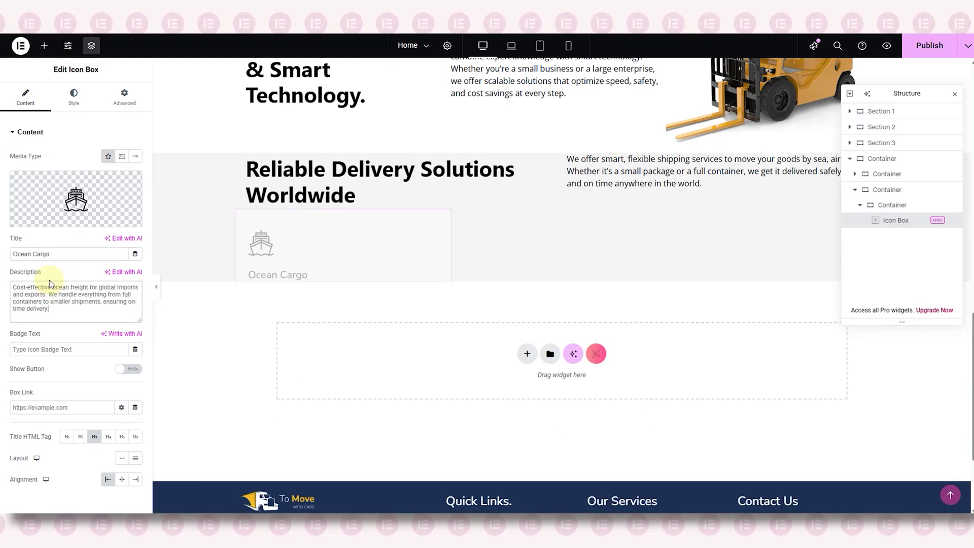
Step: Reset the icon box padding to zero and set its bottom padding to 20
{"action": "left_click", "coordinate": [74, 97]}
{"action": "left_click", "coordinate": [124, 97]}
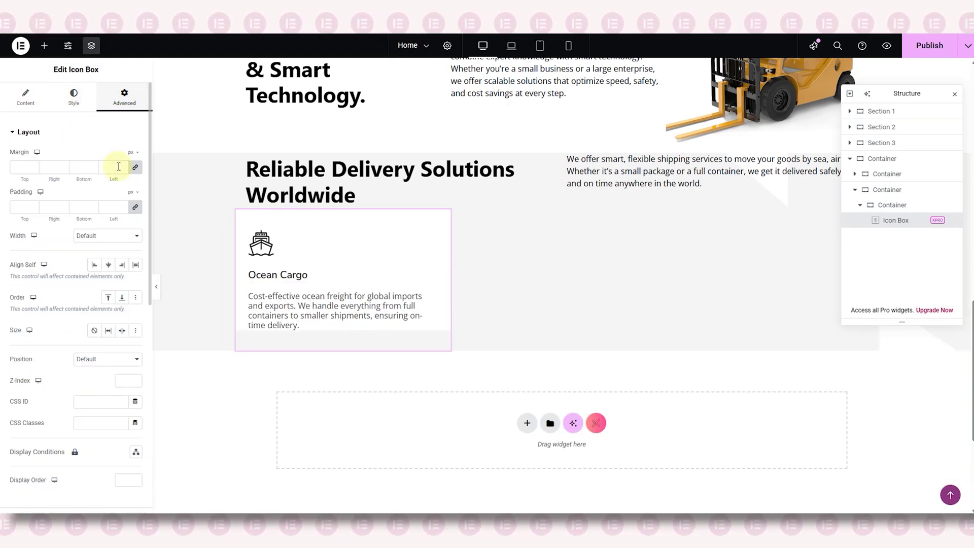
{"action": "left_click", "coordinate": [136, 209]}
{"action": "left_click", "coordinate": [83, 104]}
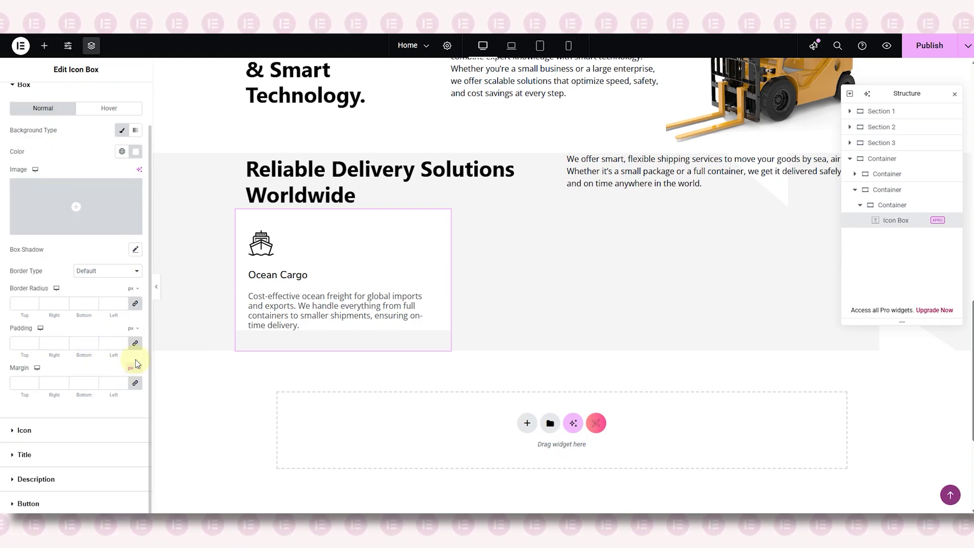
{"action": "left_click", "coordinate": [135, 344]}
{"action": "double_click", "coordinate": [79, 343]}
{"action": "type", "text": "40"}
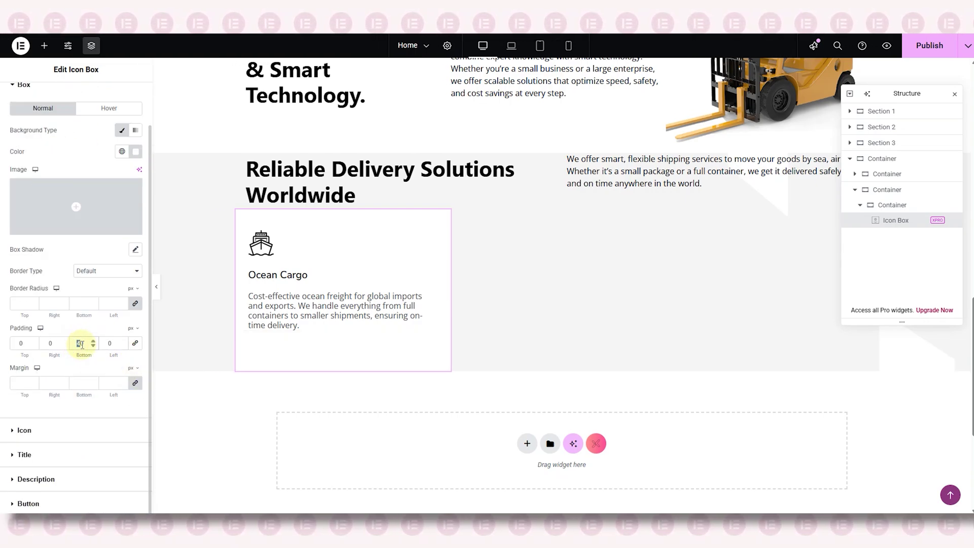
{"action": "type", "text": "30"}
{"action": "key", "text": "BackSpace"}
{"action": "key", "text": "BackSpace"}
{"action": "type", "text": "20"}
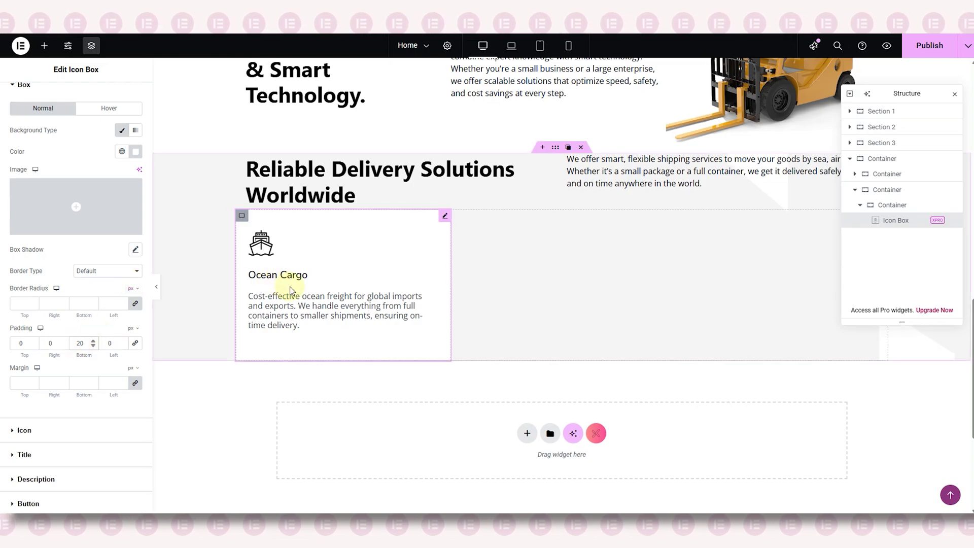
{"action": "scroll", "coordinate": [490, 275], "scroll_direction": "up", "scroll_amount": 1}
Step: Duplicate the Ocean Cargo column and give the second box the airplane icon
{"action": "left_click", "coordinate": [255, 267]}
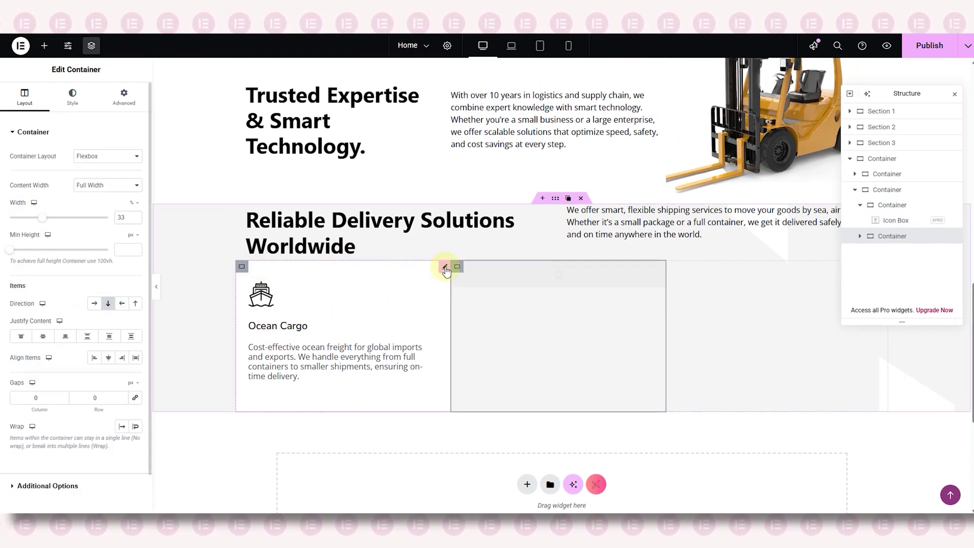
{"action": "left_click", "coordinate": [491, 327]}
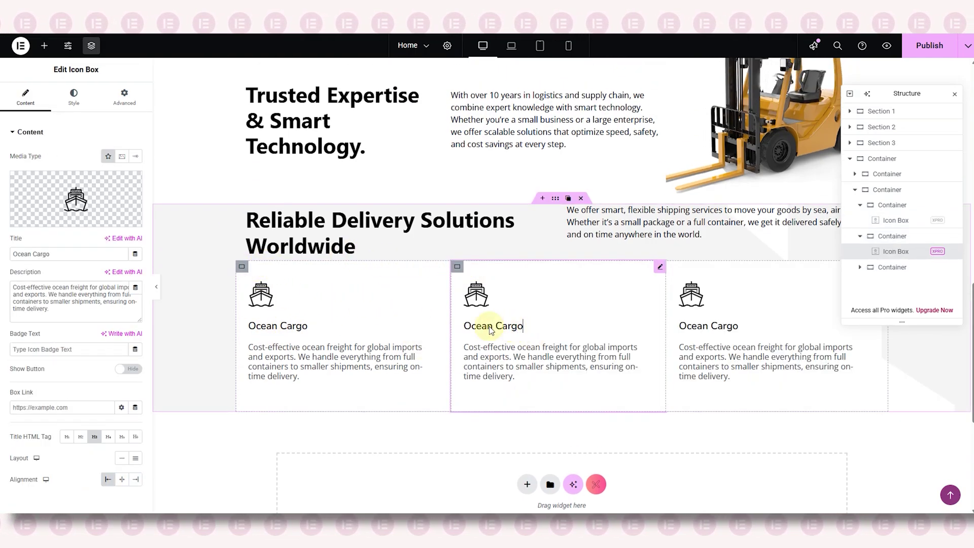
{"action": "left_click", "coordinate": [98, 224]}
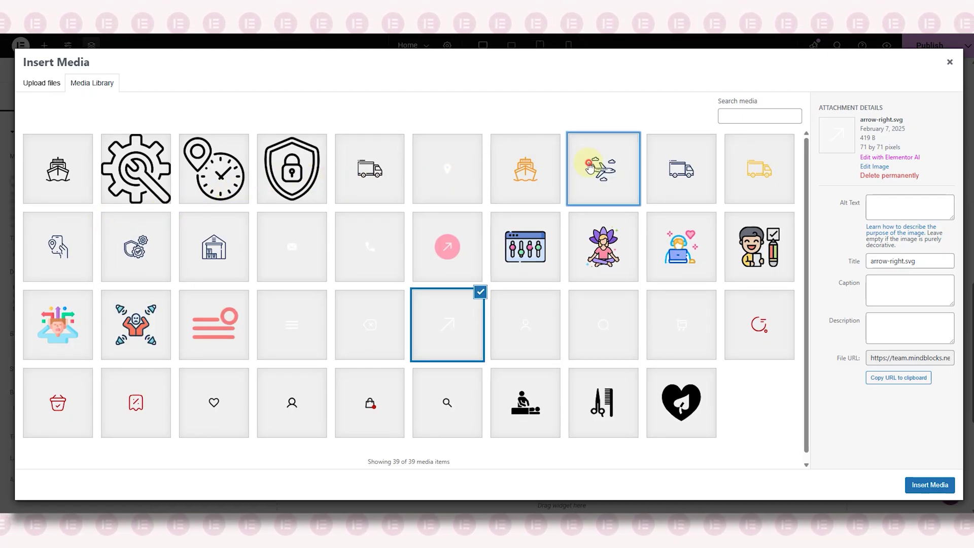
{"action": "left_click", "coordinate": [597, 165]}
{"action": "left_click", "coordinate": [924, 484]}
Step: Retitle the second box 'Fly Anywhere', paste its air freight description, and begin changing the third box's icon
{"action": "triple_click", "coordinate": [47, 254]}
{"action": "type", "text": "Fly Anywhere"}
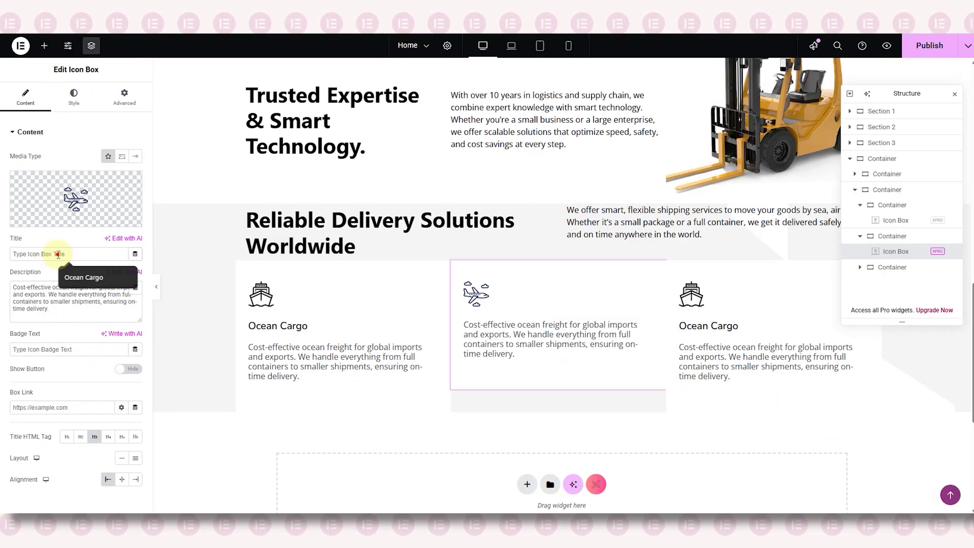
{"action": "triple_click", "coordinate": [87, 301]}
{"action": "key", "text": "BackSpace"}
{"action": "type", "text": "Fast air freight for urgent parcels and high-value goods, delivering to international destinations with speed and reliability."}
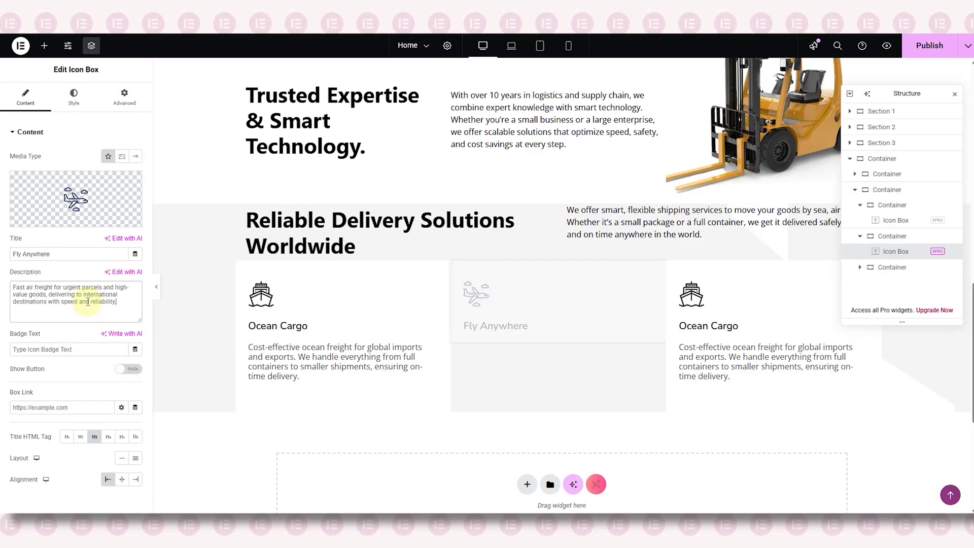
{"action": "left_click", "coordinate": [750, 323]}
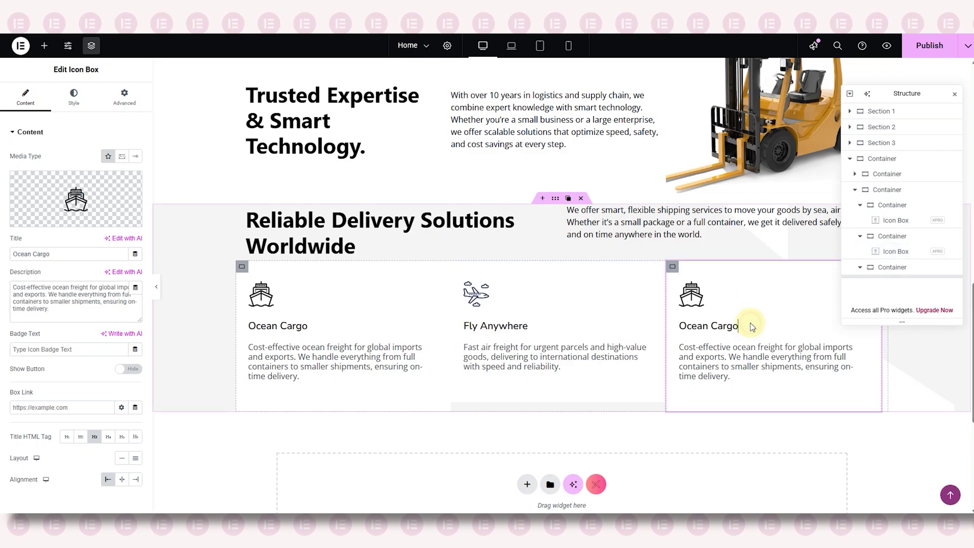
{"action": "left_click", "coordinate": [108, 208]}
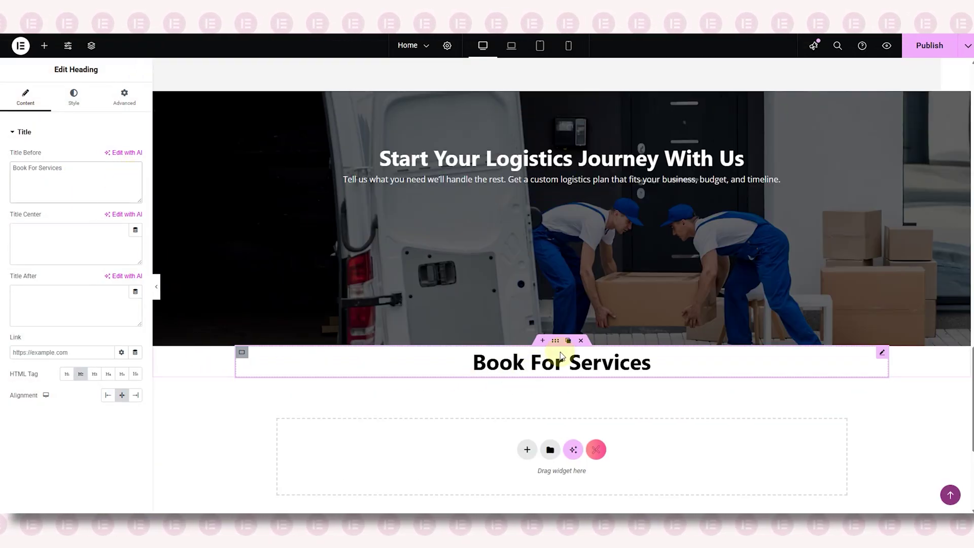
Step: Give the Book For Services container 60 px top padding
{"action": "left_click", "coordinate": [556, 341]}
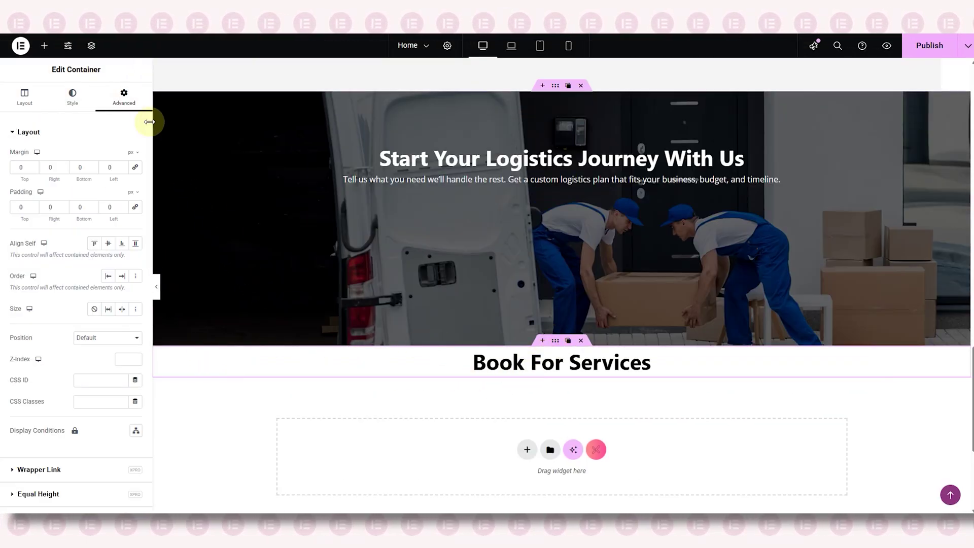
{"action": "left_click", "coordinate": [15, 207]}
{"action": "type", "text": "6"}
{"action": "scroll", "coordinate": [356, 269], "scroll_direction": "down", "scroll_amount": 2}
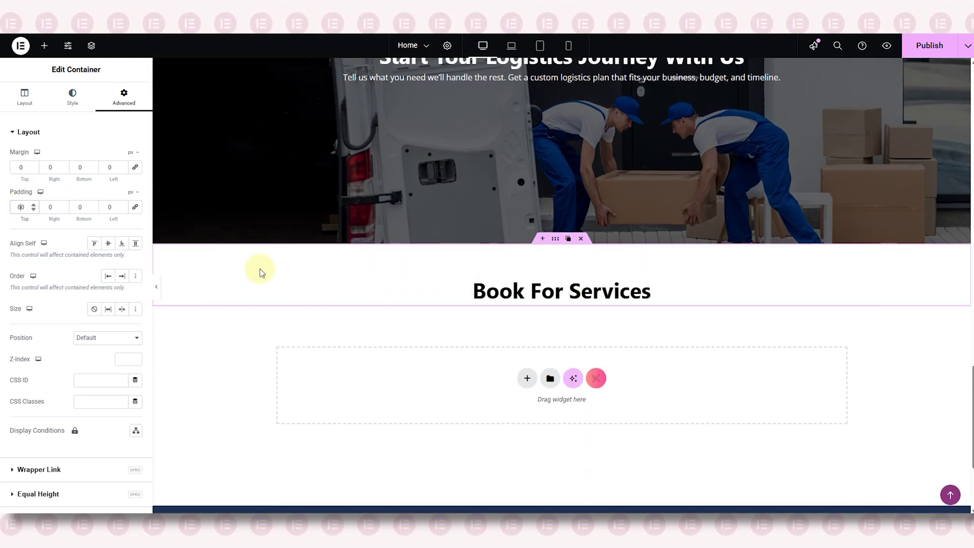
Step: Search the widgets for 'contact' and place a Contact Form under the Book For Services heading
{"action": "left_click", "coordinate": [44, 46]}
{"action": "left_click", "coordinate": [62, 119]}
{"action": "type", "text": "contact form"}
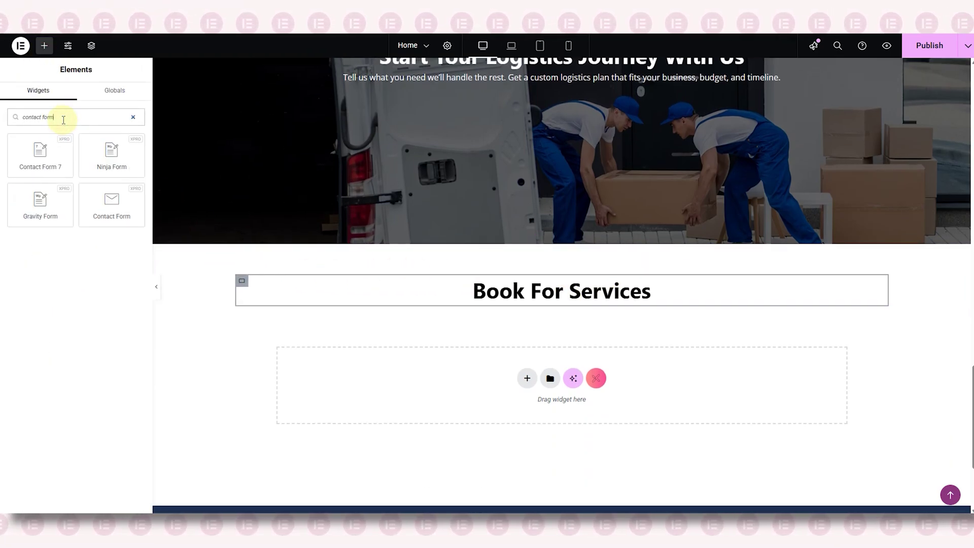
{"action": "left_click_drag", "start_coordinate": [89, 218], "coordinate": [479, 301]}
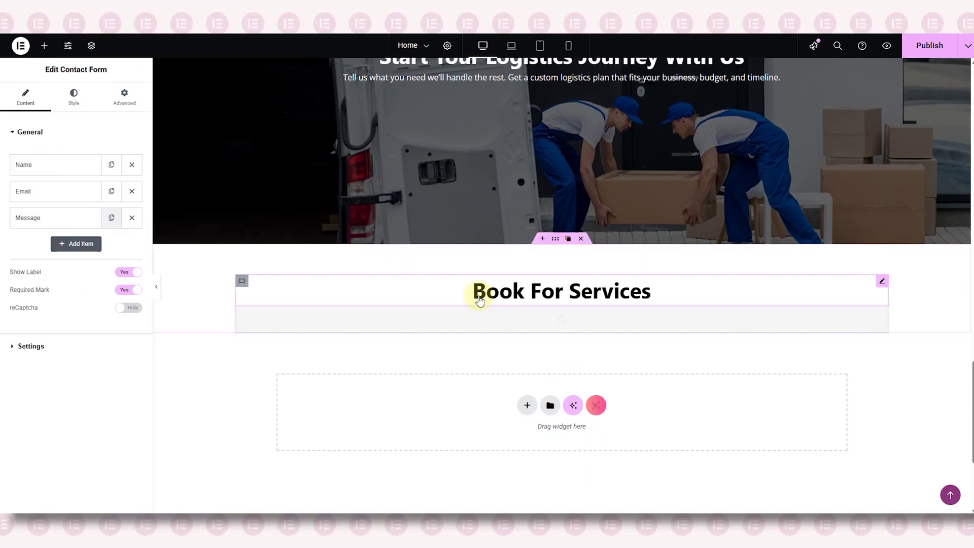
Step: Add two copies of the Name field, move Email to second place, and select the third field's placeholder
{"action": "left_click", "coordinate": [111, 165]}
{"action": "left_click", "coordinate": [112, 198]}
{"action": "left_click_drag", "start_coordinate": [47, 245], "coordinate": [64, 190]}
{"action": "left_click", "coordinate": [63, 190]}
{"action": "left_click", "coordinate": [37, 220]}
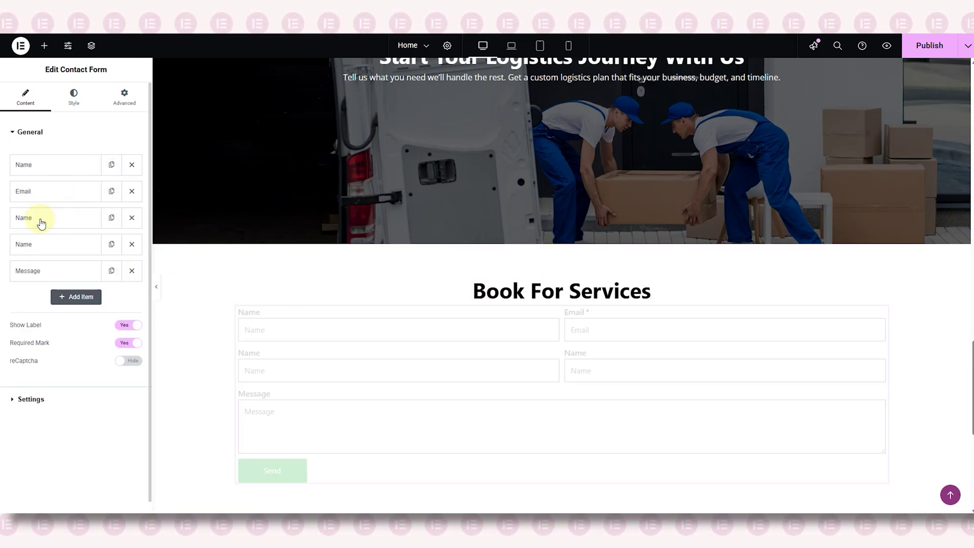
{"action": "double_click", "coordinate": [99, 300]}
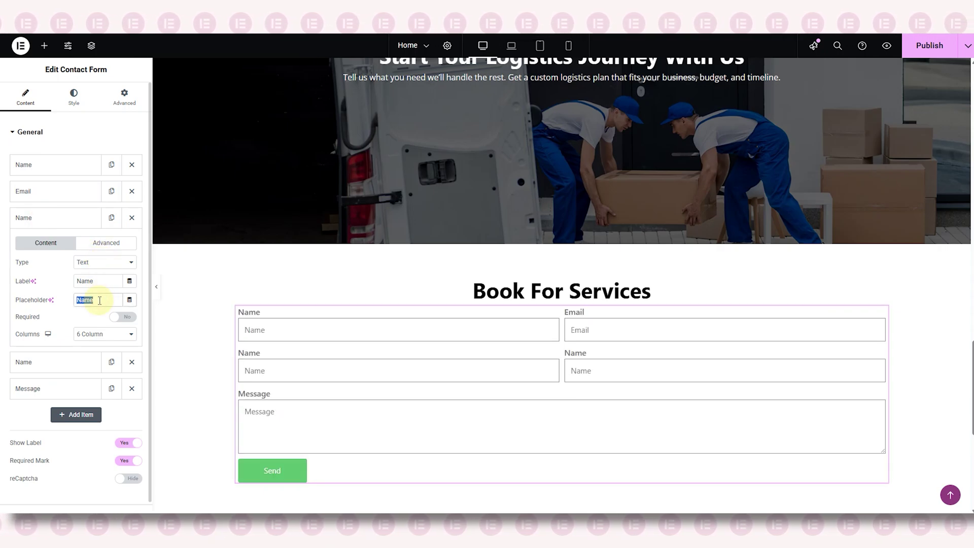
Step: Finish the Inquiry field label and give the Send button Open Sans Semi Bold typography
{"action": "type", "text": "Inquiry"}
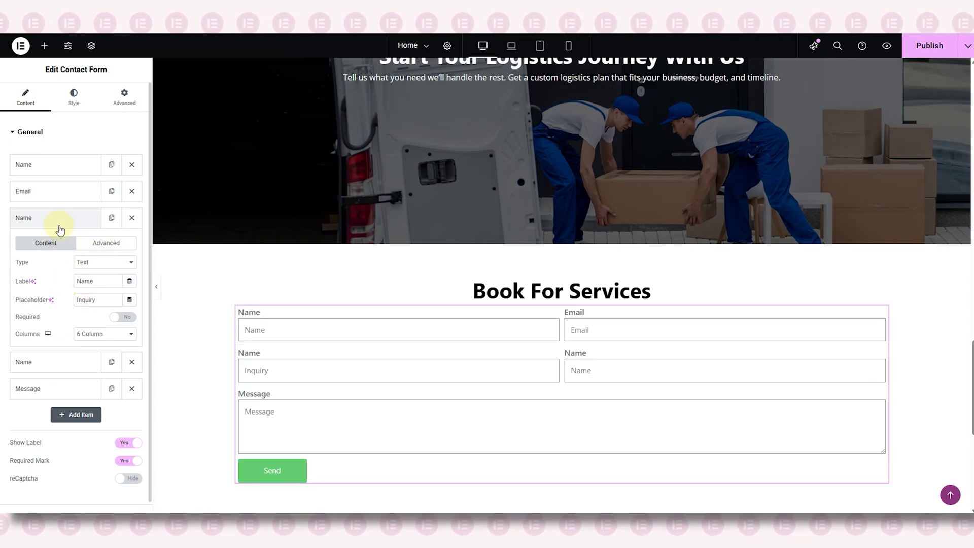
{"action": "left_click", "coordinate": [59, 223]}
{"action": "left_click", "coordinate": [74, 97]}
{"action": "left_click", "coordinate": [31, 213]}
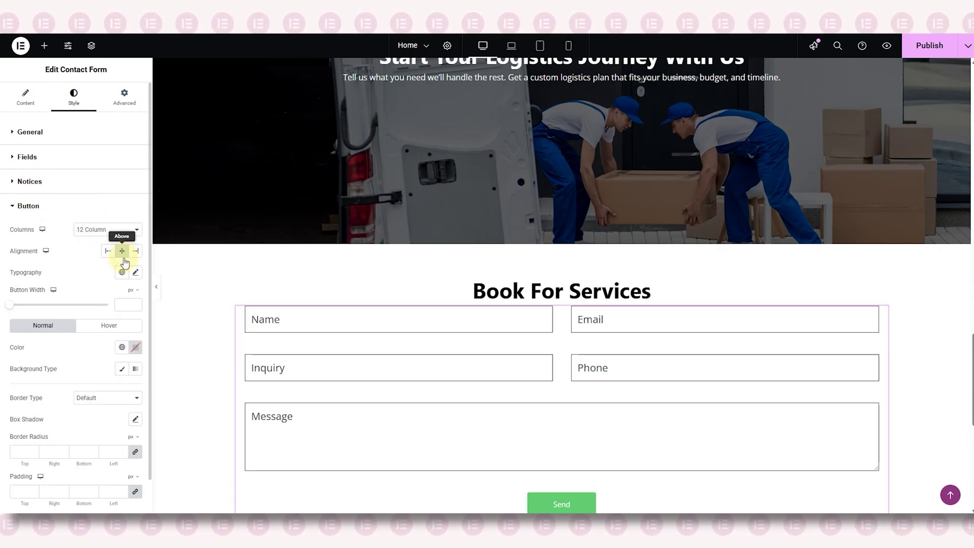
{"action": "left_click", "coordinate": [138, 274]}
{"action": "left_click", "coordinate": [126, 321]}
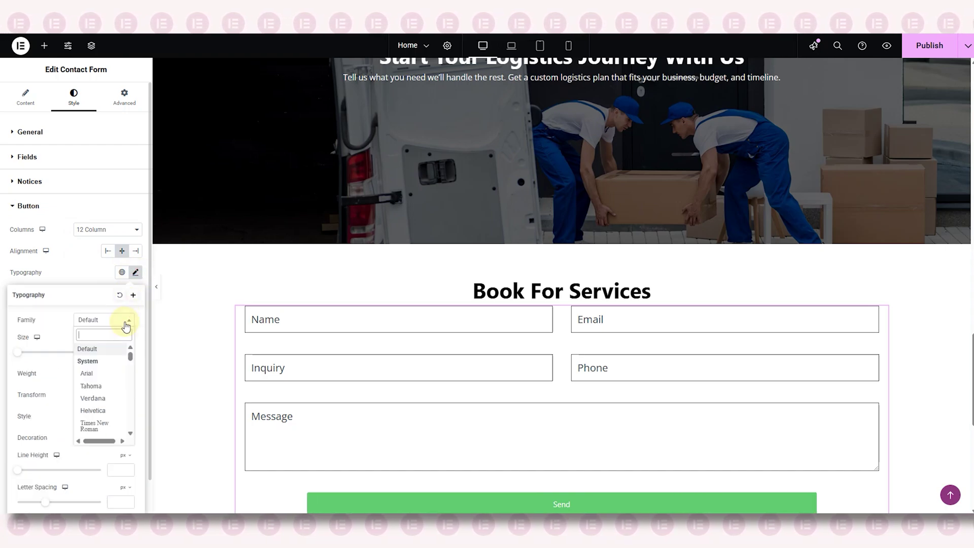
{"action": "type", "text": "open sans"}
{"action": "key", "text": "Return"}
{"action": "left_click", "coordinate": [108, 373]}
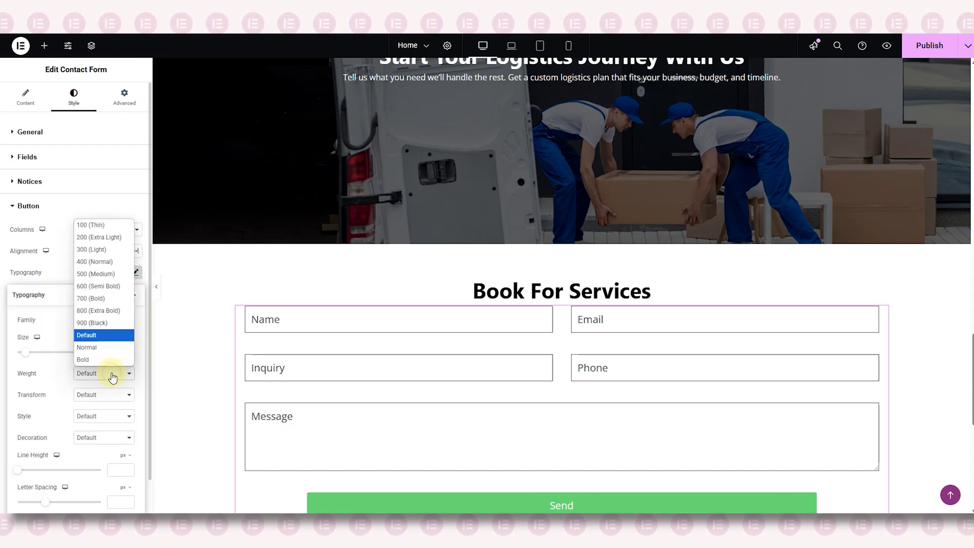
{"action": "left_click", "coordinate": [109, 284]}
{"action": "left_click", "coordinate": [108, 270]}
Step: Style the normal button with black text, a solid yellow background and a solid border
{"action": "left_click", "coordinate": [137, 353]}
{"action": "left_click", "coordinate": [76, 466]}
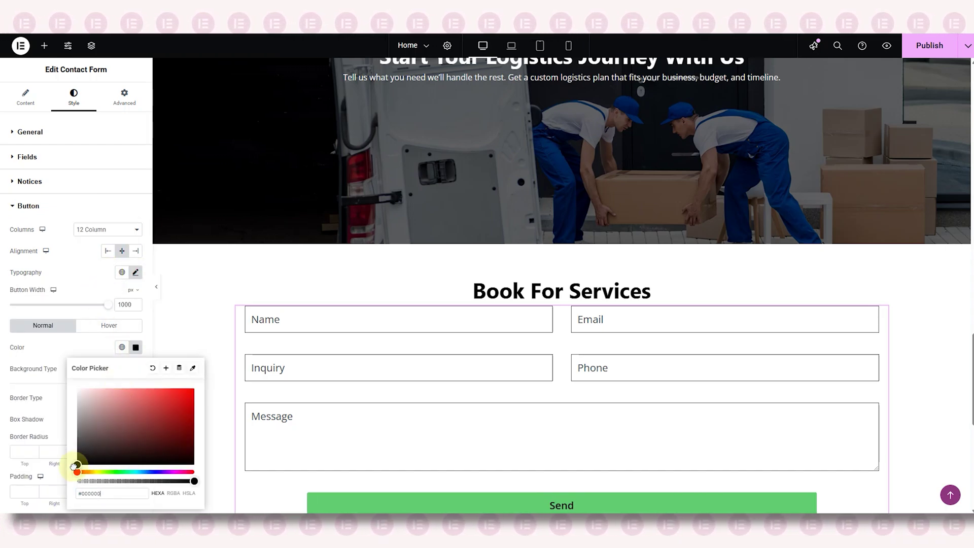
{"action": "left_click", "coordinate": [102, 348]}
{"action": "scroll", "coordinate": [109, 348], "scroll_direction": "down", "scroll_amount": 1}
{"action": "left_click", "coordinate": [122, 330]}
{"action": "left_click", "coordinate": [135, 354]}
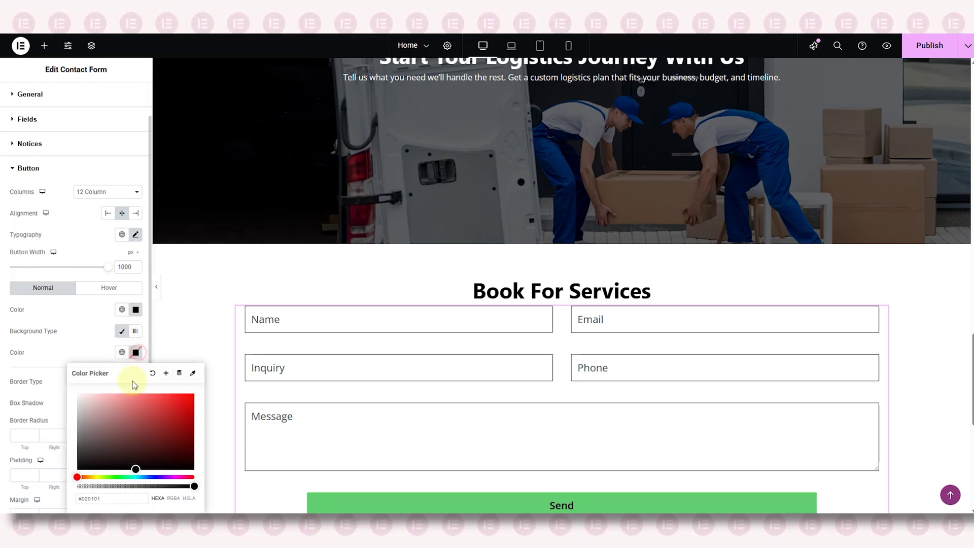
{"action": "left_click", "coordinate": [87, 496]}
{"action": "key", "text": "ctrl+v"}
{"action": "left_click", "coordinate": [101, 343]}
{"action": "scroll", "coordinate": [107, 348], "scroll_direction": "down", "scroll_amount": 1}
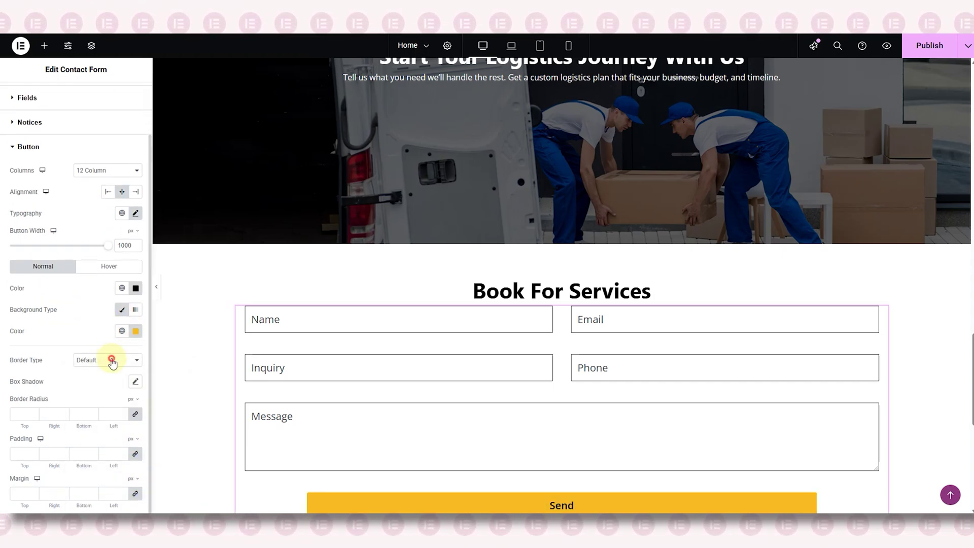
{"action": "left_click", "coordinate": [112, 360]}
Step: Give the button's hover state yellow text, a transparent background and a yellow border
{"action": "left_click", "coordinate": [108, 392]}
{"action": "left_click", "coordinate": [109, 267]}
{"action": "left_click", "coordinate": [136, 288]}
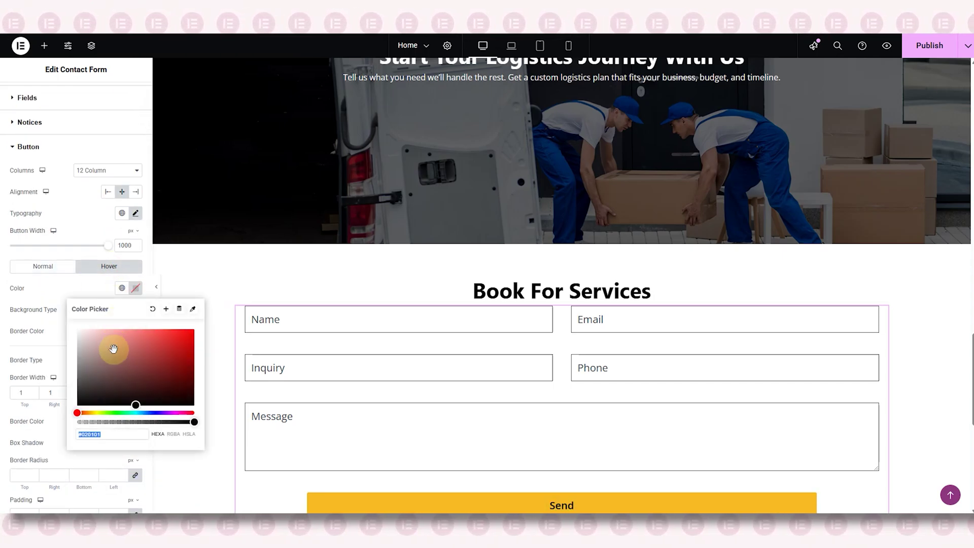
{"action": "key", "text": "ctrl+v"}
{"action": "left_click", "coordinate": [121, 310]}
{"action": "left_click", "coordinate": [136, 331]}
{"action": "left_click", "coordinate": [154, 464]}
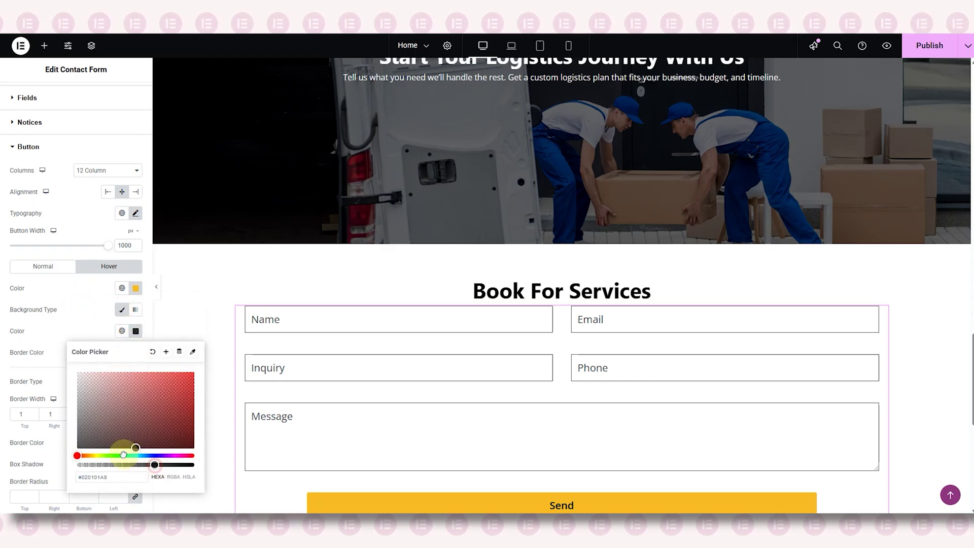
{"action": "left_click_drag", "start_coordinate": [124, 455], "coordinate": [78, 465]}
{"action": "left_click", "coordinate": [135, 352]}
{"action": "key", "text": "ctrl+v"}
{"action": "left_click", "coordinate": [94, 348]}
{"action": "scroll", "coordinate": [365, 356], "scroll_direction": "down", "scroll_amount": 3}
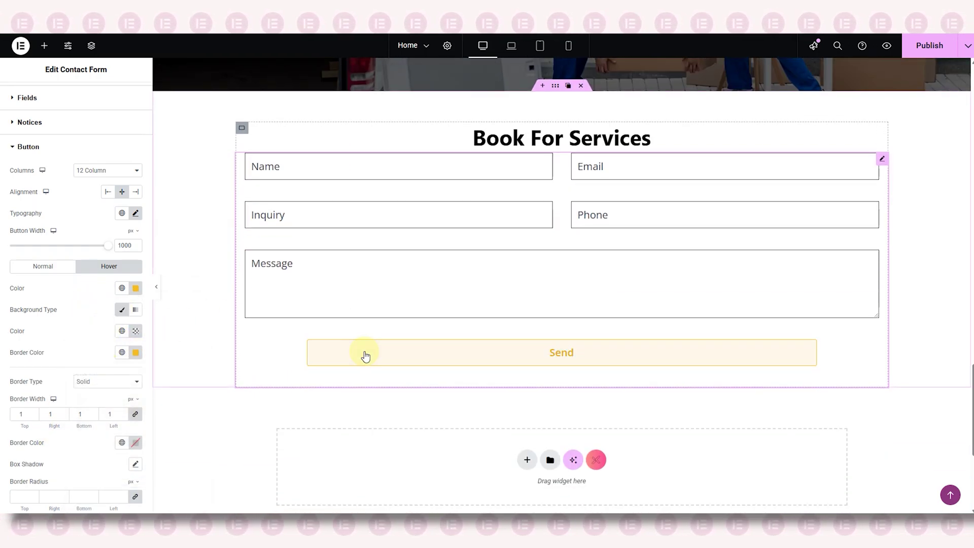
{"action": "scroll", "coordinate": [83, 203], "scroll_direction": "up", "scroll_amount": 5}
Step: Change the button label from Send to 'Request A Quote'
{"action": "left_click", "coordinate": [25, 96]}
{"action": "left_click", "coordinate": [32, 157]}
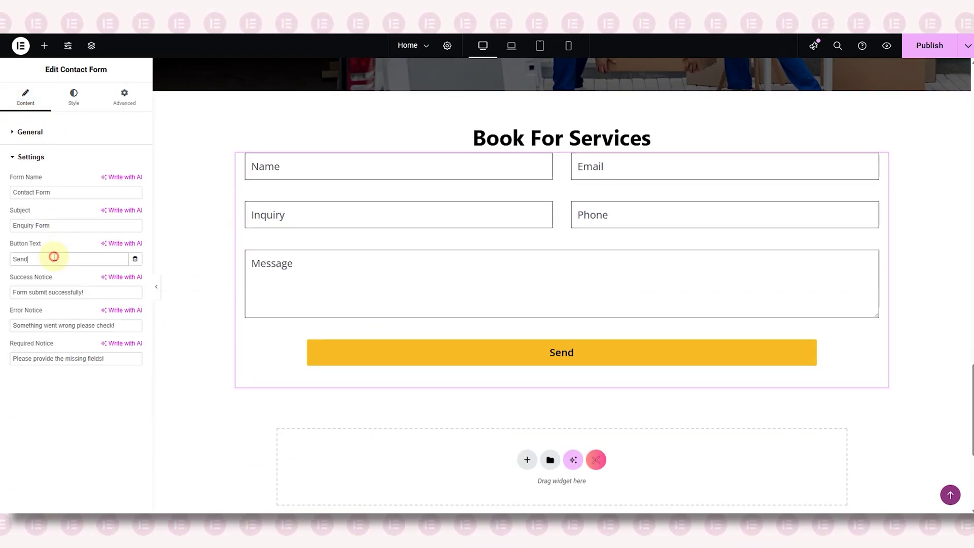
{"action": "left_click_drag", "start_coordinate": [53, 257], "coordinate": [14, 244]}
{"action": "key", "text": "BackSpace"}
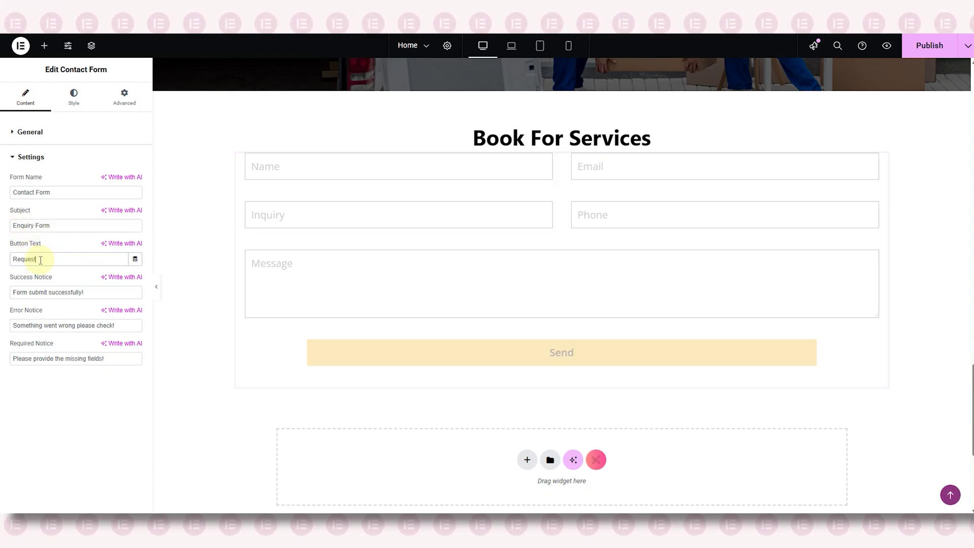
{"action": "left_click", "coordinate": [46, 259]}
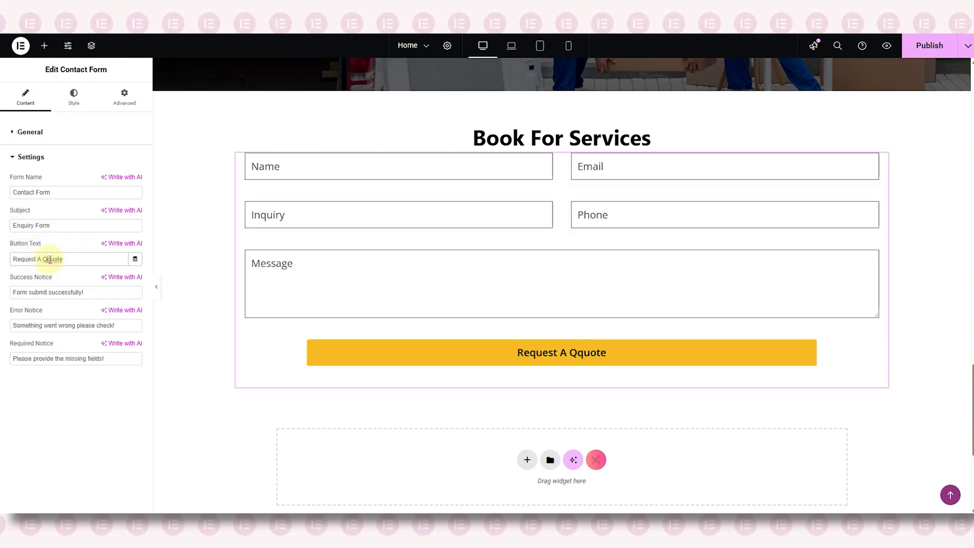
{"action": "key", "text": "Delete"}
Step: Set the button typography text transform to Capitalize
{"action": "left_click", "coordinate": [75, 96]}
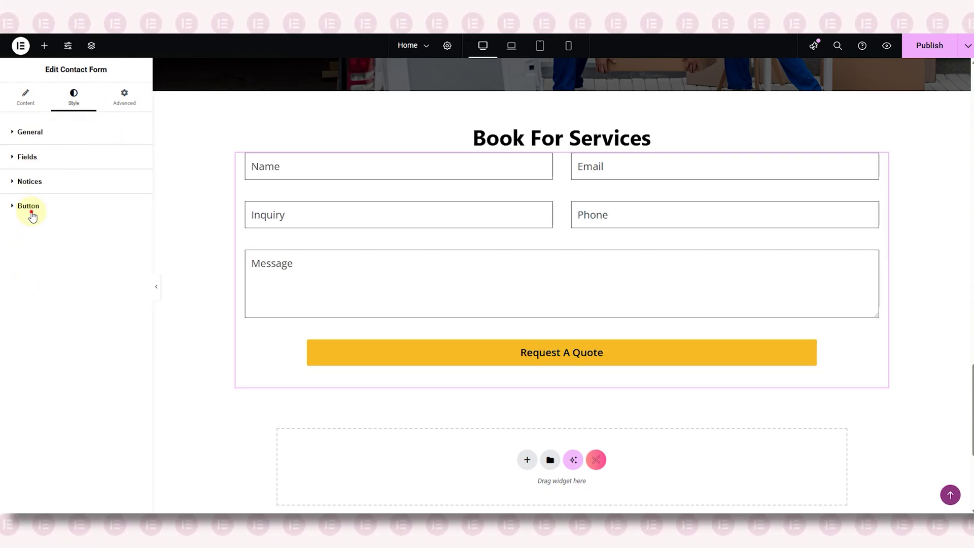
{"action": "left_click", "coordinate": [28, 206]}
{"action": "left_click", "coordinate": [135, 272]}
{"action": "left_click", "coordinate": [129, 394]}
{"action": "left_click", "coordinate": [108, 445]}
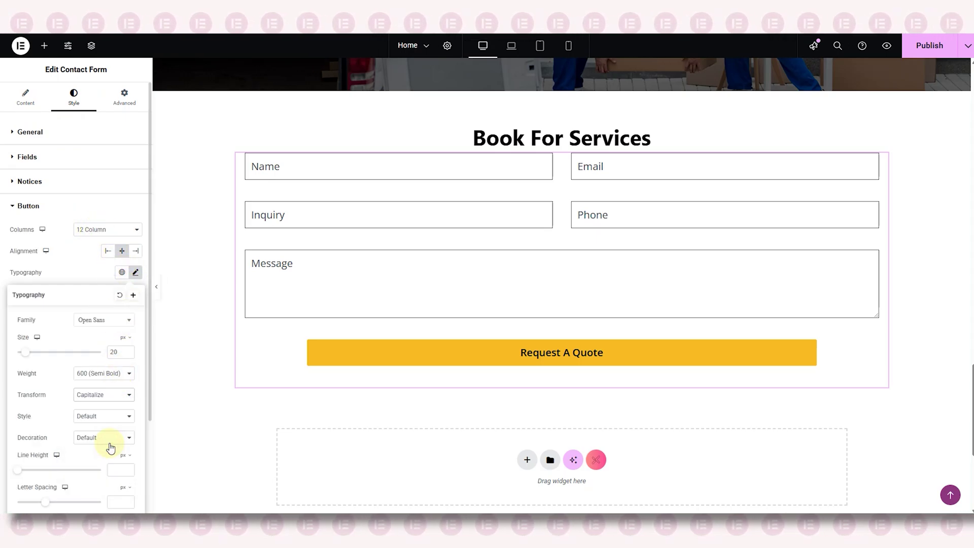
Step: Add a Heading widget to the new section, clearing placeholders so it reads 'What Our Client Say About Us'
{"action": "scroll", "coordinate": [513, 202], "scroll_direction": "down", "scroll_amount": 5}
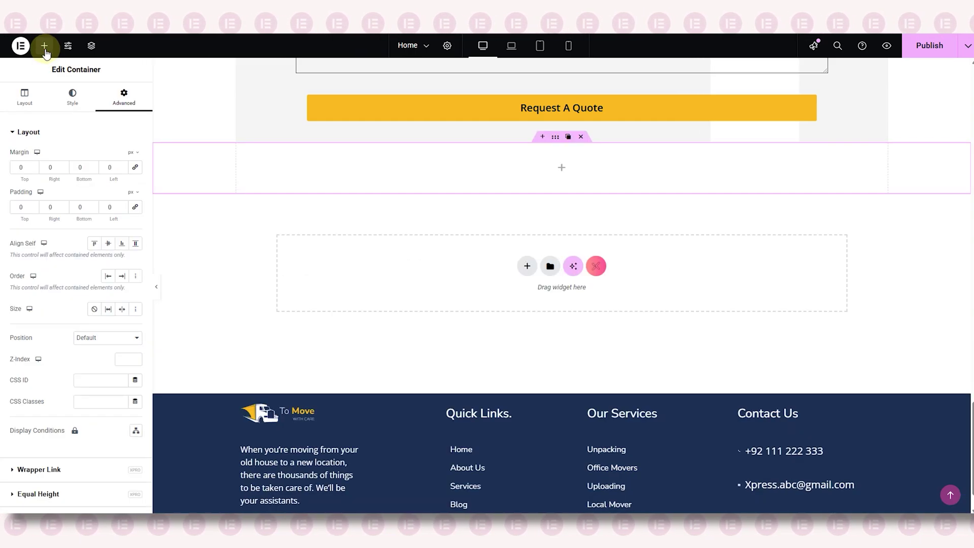
{"action": "left_click", "coordinate": [44, 45]}
{"action": "left_click_drag", "start_coordinate": [40, 274], "coordinate": [230, 188]}
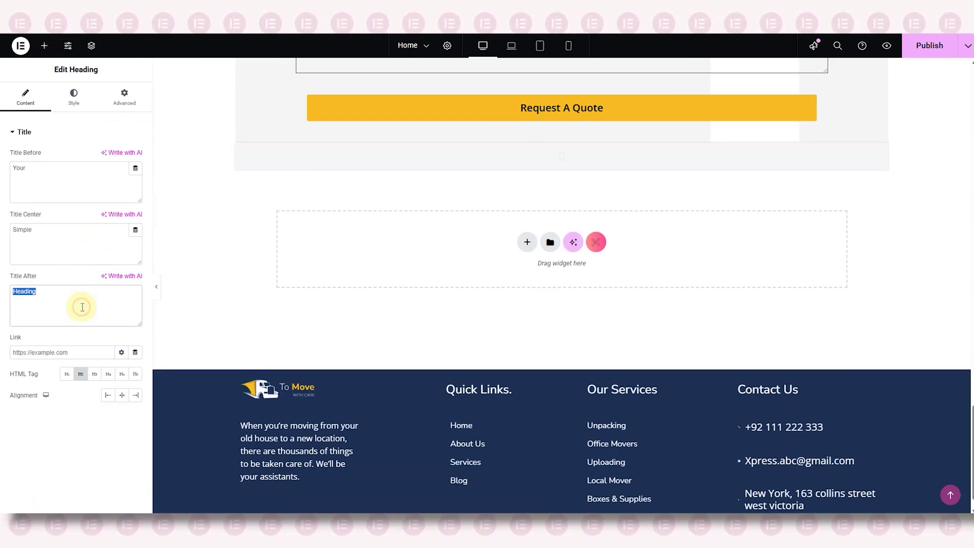
{"action": "key", "text": "BackSpace"}
{"action": "left_click", "coordinate": [60, 254]}
{"action": "key", "text": "ctrl+a"}
{"action": "key", "text": "BackSpace"}
{"action": "left_click", "coordinate": [43, 172]}
{"action": "key", "text": "ctrl+a"}
{"action": "key", "text": "BackSpace"}
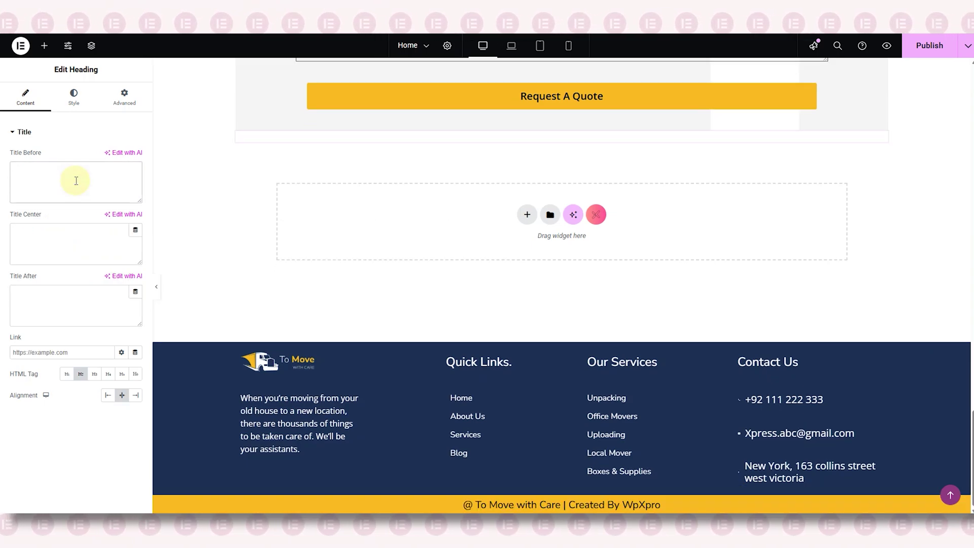
Step: Give the section 120px top padding and add an empty container below the heading
{"action": "left_click", "coordinate": [555, 125]}
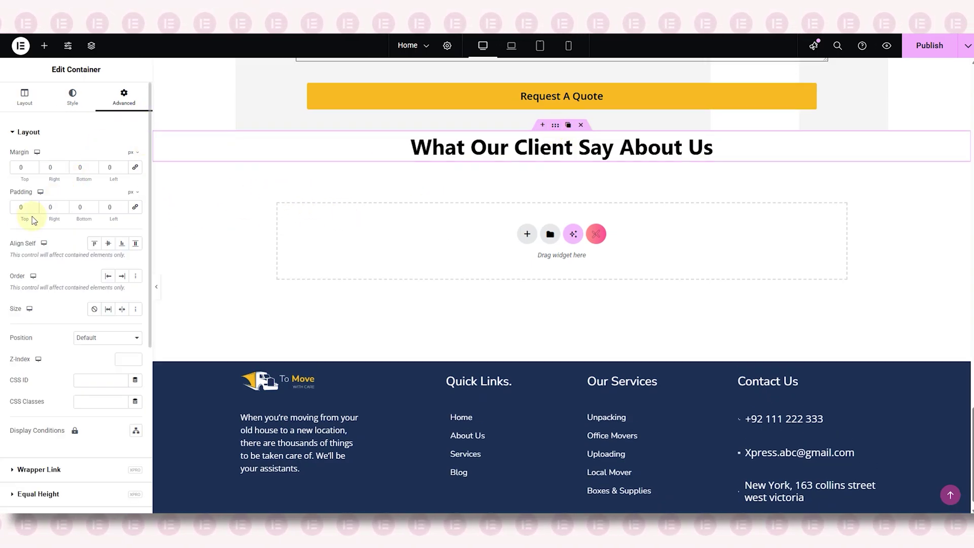
{"action": "type", "text": "120"}
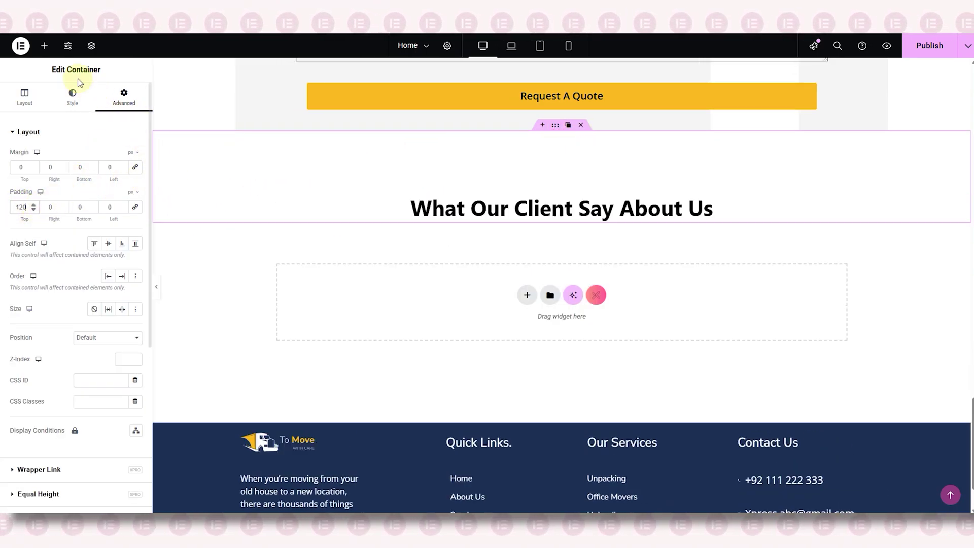
{"action": "left_click", "coordinate": [44, 46]}
{"action": "left_click_drag", "start_coordinate": [40, 179], "coordinate": [357, 219]}
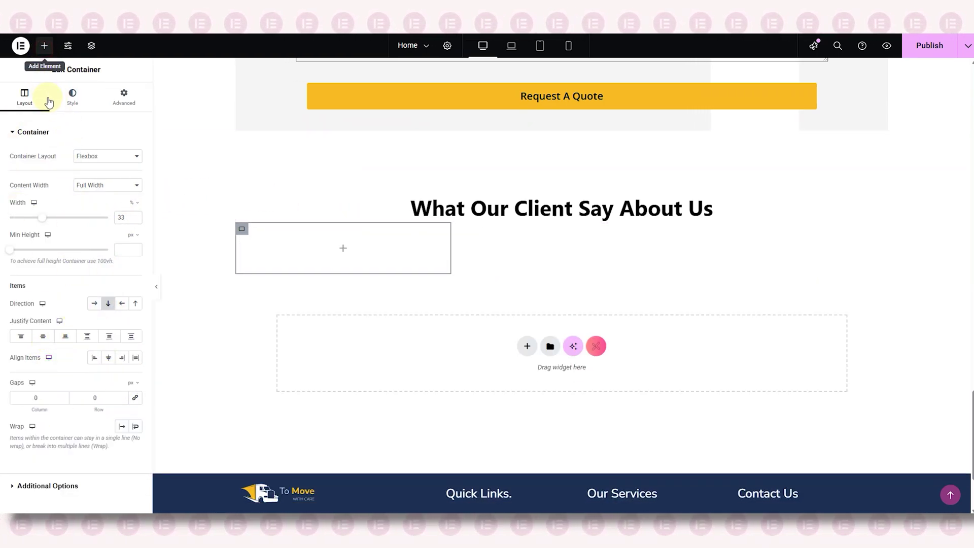
Step: Drop a Testimonial widget into the box with the pink-background portrait at Full resolution
{"action": "left_click", "coordinate": [44, 46]}
{"action": "type", "text": "testimo"}
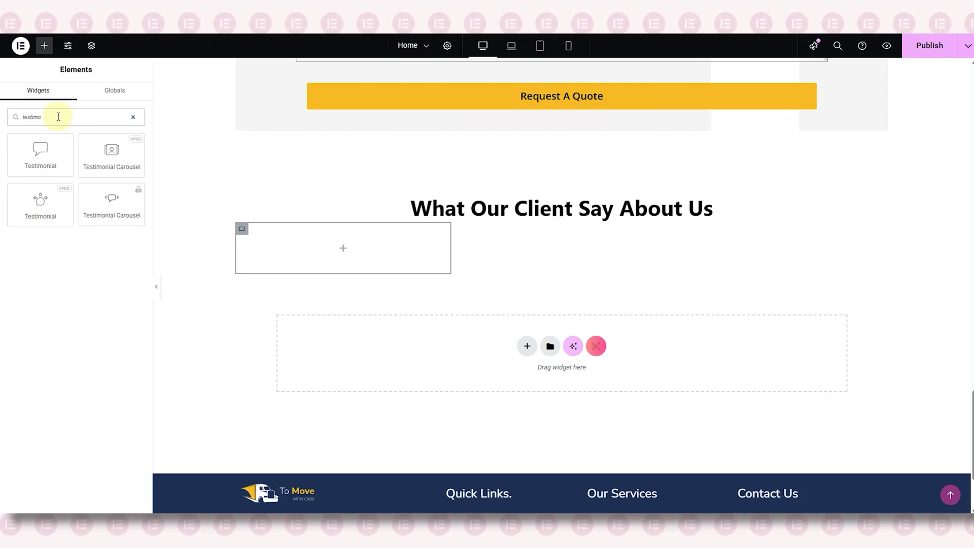
{"action": "left_click_drag", "start_coordinate": [39, 211], "coordinate": [345, 248]}
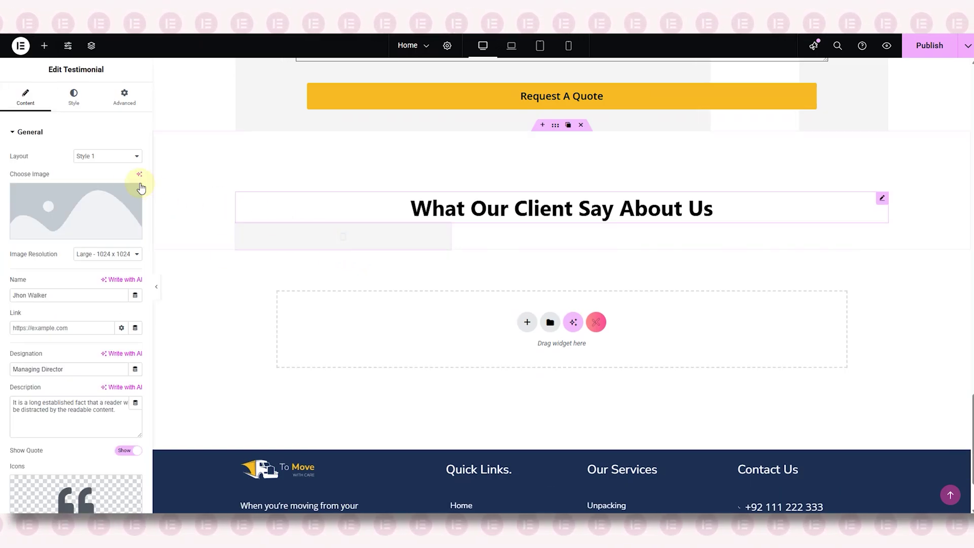
{"action": "left_click", "coordinate": [74, 222]}
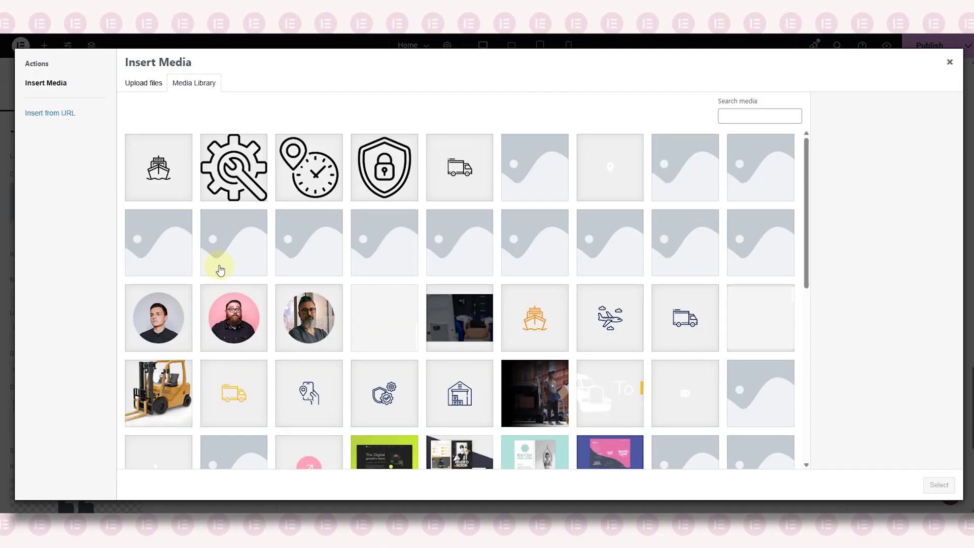
{"action": "left_click", "coordinate": [225, 309]}
{"action": "left_click", "coordinate": [939, 485]}
{"action": "left_click", "coordinate": [114, 254]}
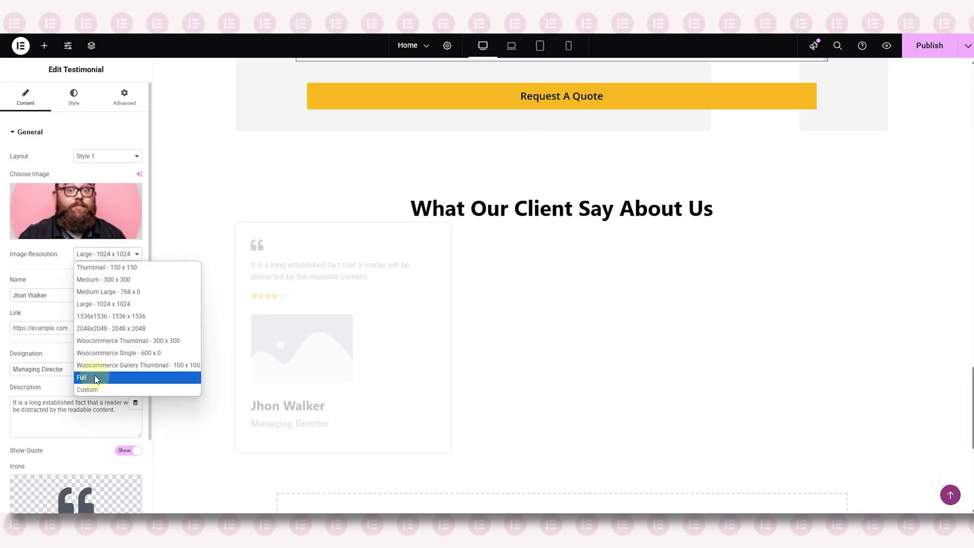
{"action": "left_click", "coordinate": [93, 378]}
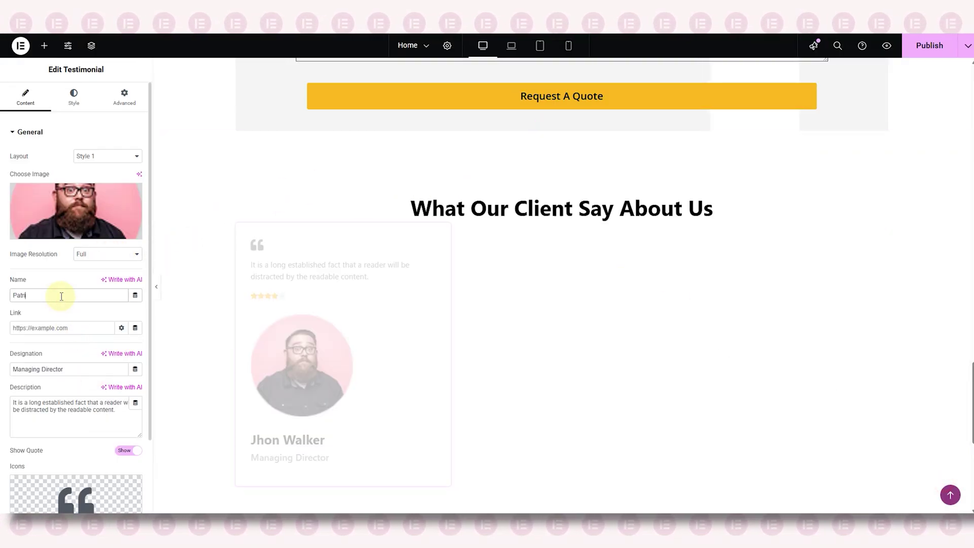
Step: Remove the designation, correct the client's name, paste new review text and hide the quote icon
{"action": "triple_click", "coordinate": [57, 370]}
{"action": "key", "text": "BackSpace"}
{"action": "type", "text": "k"}
{"action": "left_click", "coordinate": [82, 404]}
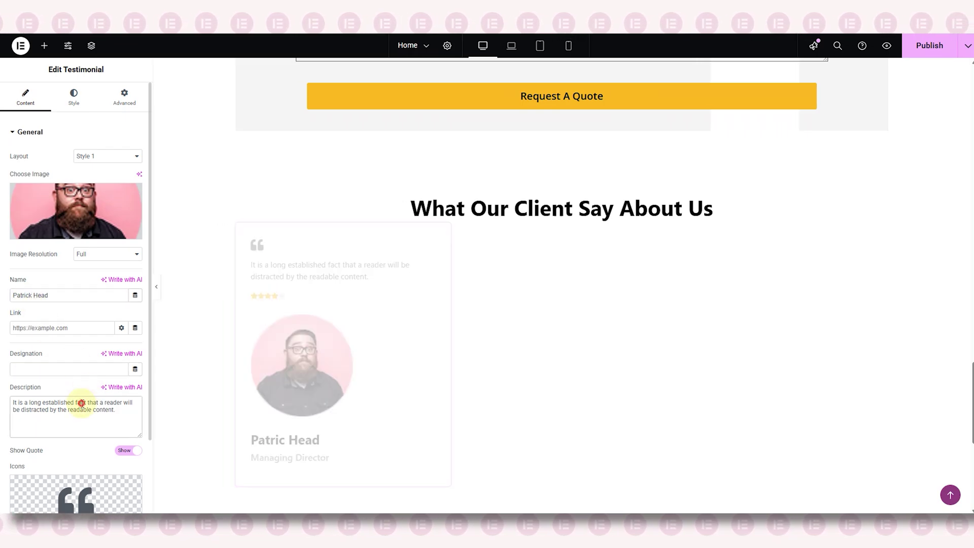
{"action": "key", "text": "ctrl+a"}
{"action": "type", "text": "Their service is always prompt, and the staff is incredibly professional. I trust them completely with my important packages."}
{"action": "scroll", "coordinate": [84, 386], "scroll_direction": "down", "scroll_amount": 2}
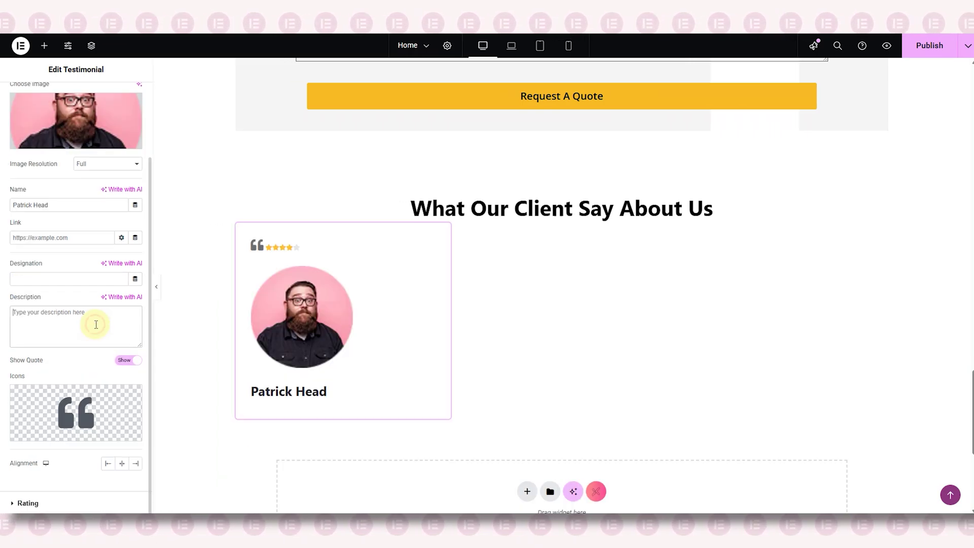
{"action": "left_click", "coordinate": [127, 360]}
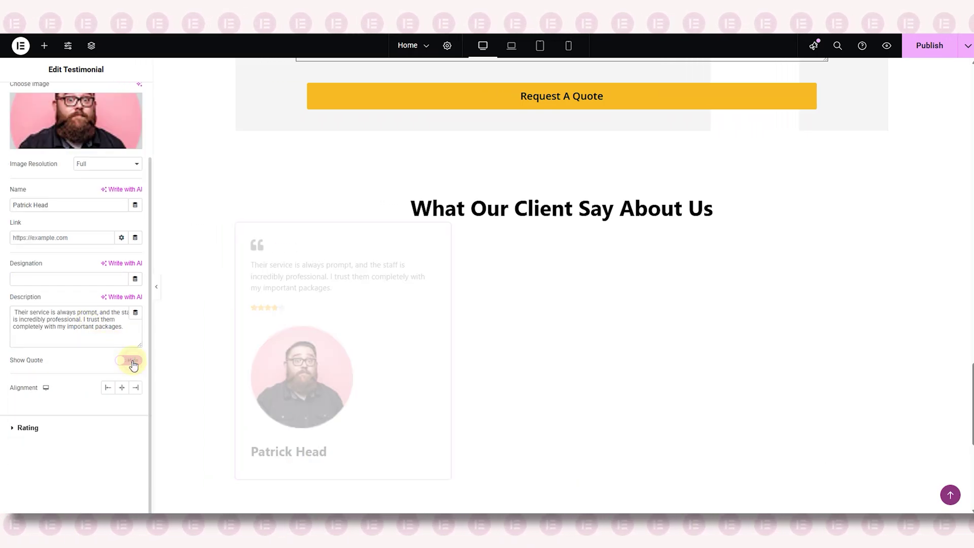
Step: Try Style 3 and Style 5 layouts, then settle on the Style 9 testimonial layout
{"action": "scroll", "coordinate": [96, 304], "scroll_direction": "up", "scroll_amount": 1}
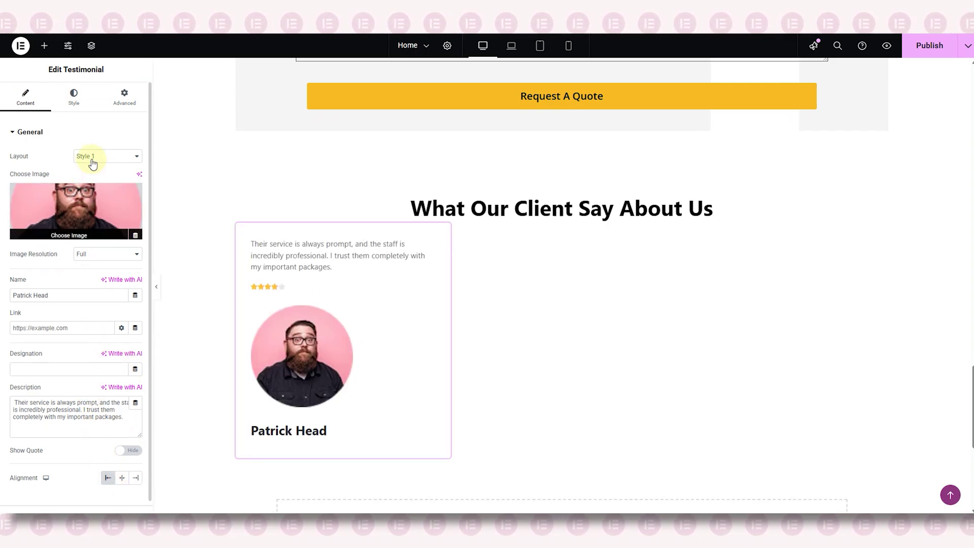
{"action": "left_click", "coordinate": [96, 156]}
{"action": "left_click", "coordinate": [124, 193]}
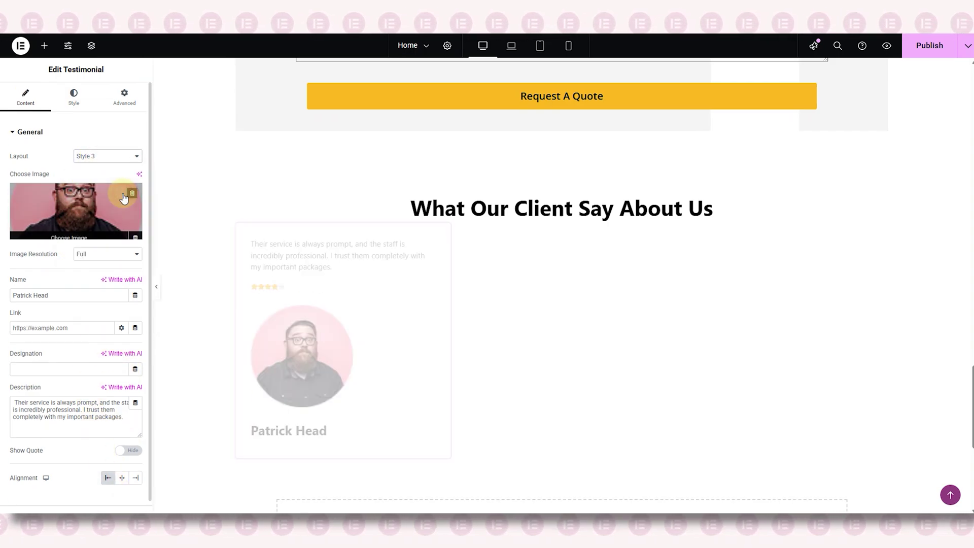
{"action": "left_click", "coordinate": [116, 159]}
{"action": "left_click", "coordinate": [96, 217]}
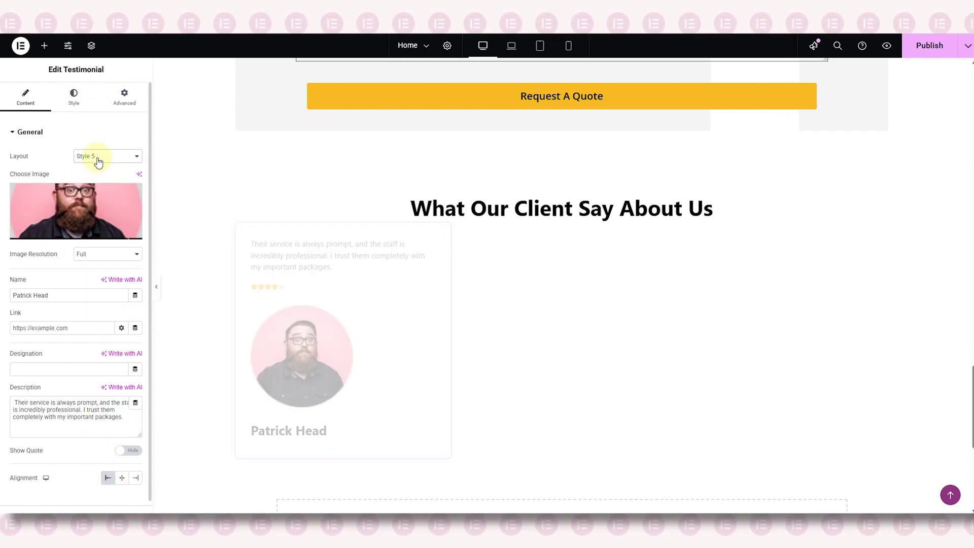
{"action": "left_click", "coordinate": [99, 158]}
{"action": "left_click", "coordinate": [92, 266]}
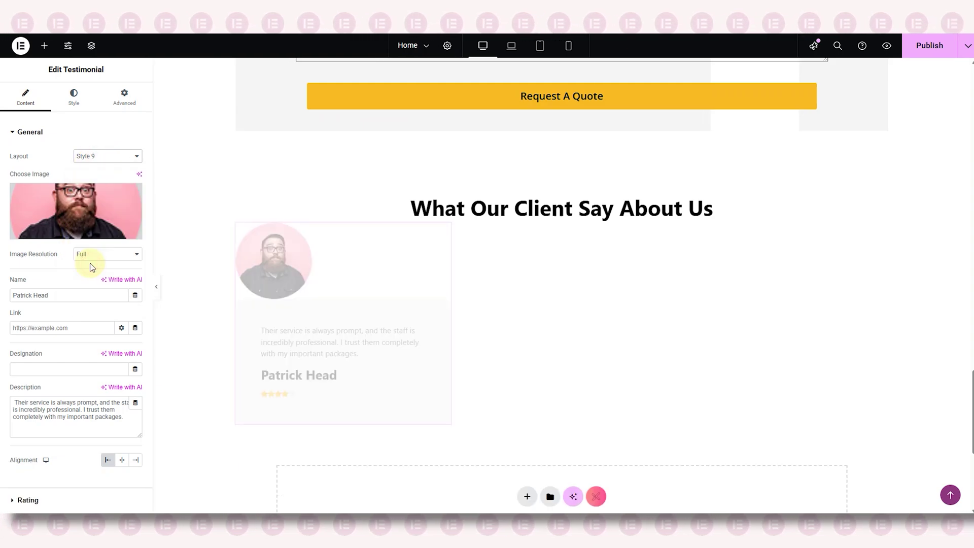
Step: Size the testimonial image to 100 by 100 with a 30px left margin
{"action": "left_click", "coordinate": [74, 96]}
{"action": "type", "text": "1"}
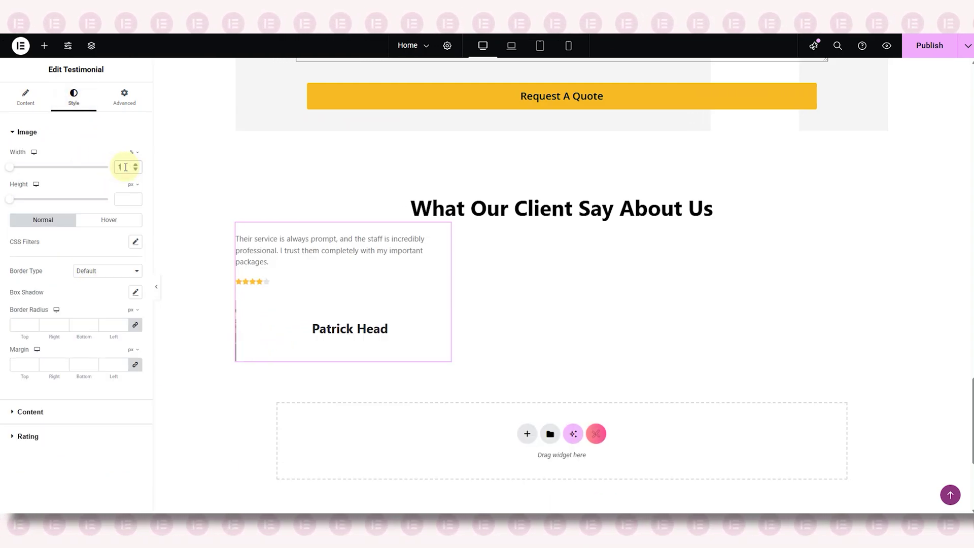
{"action": "type", "text": "00100"}
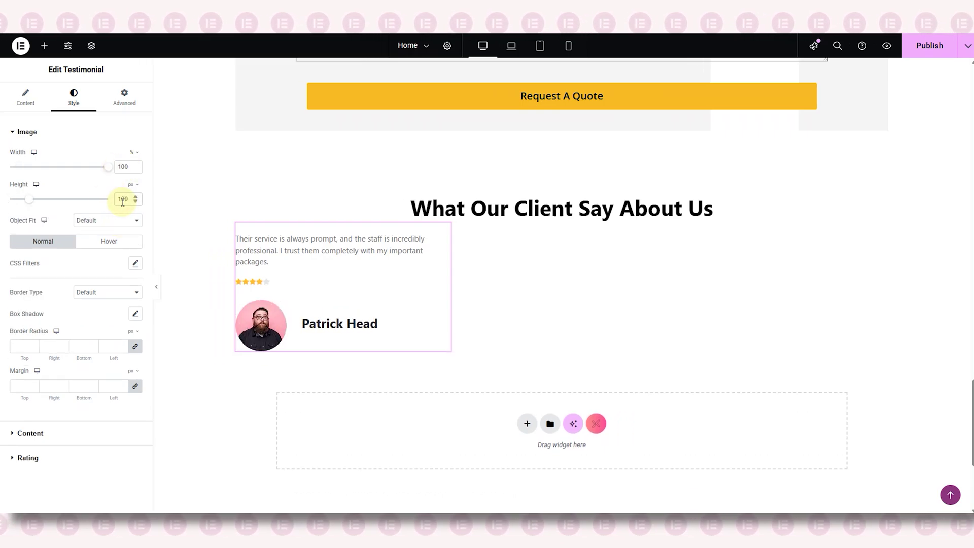
{"action": "left_click", "coordinate": [135, 385]}
{"action": "left_click", "coordinate": [103, 384]}
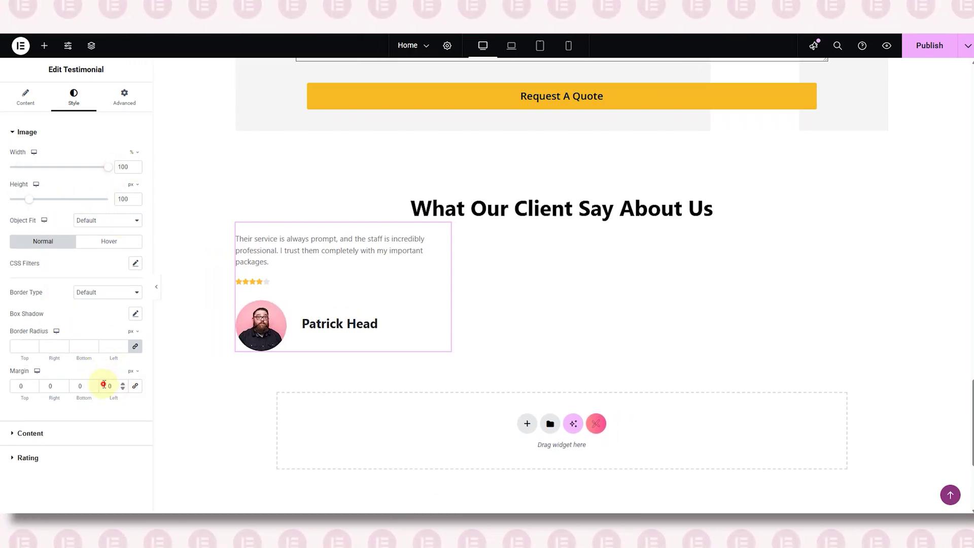
{"action": "type", "text": "30"}
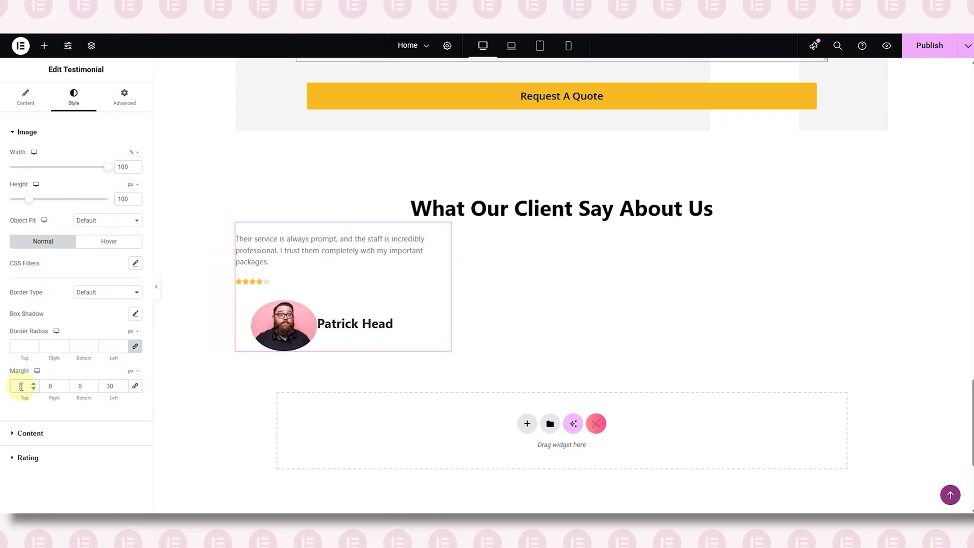